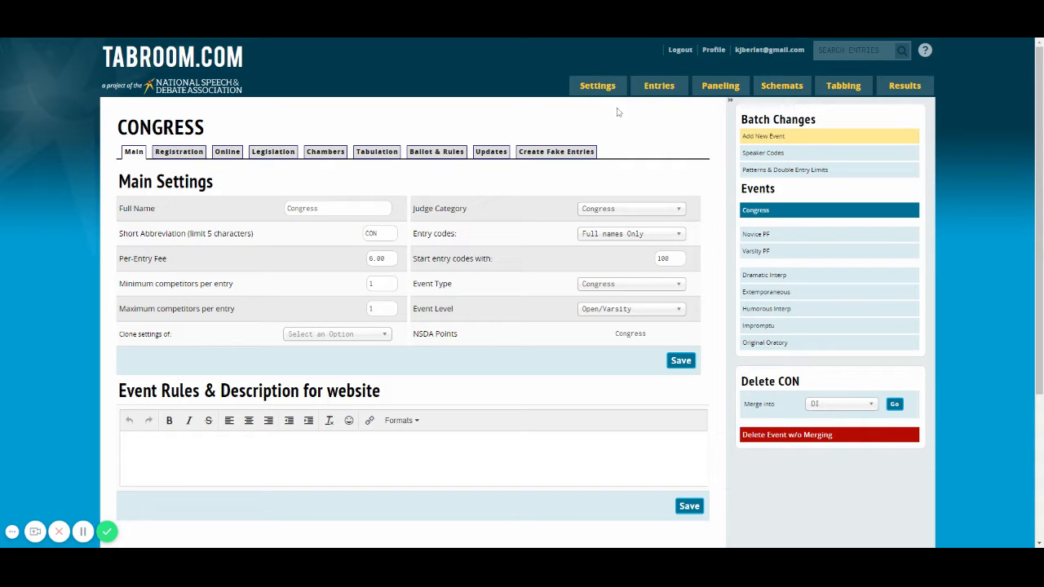
# Open the tournament's patterns and double entry limits settings
pyautogui.moveTo(607, 89)
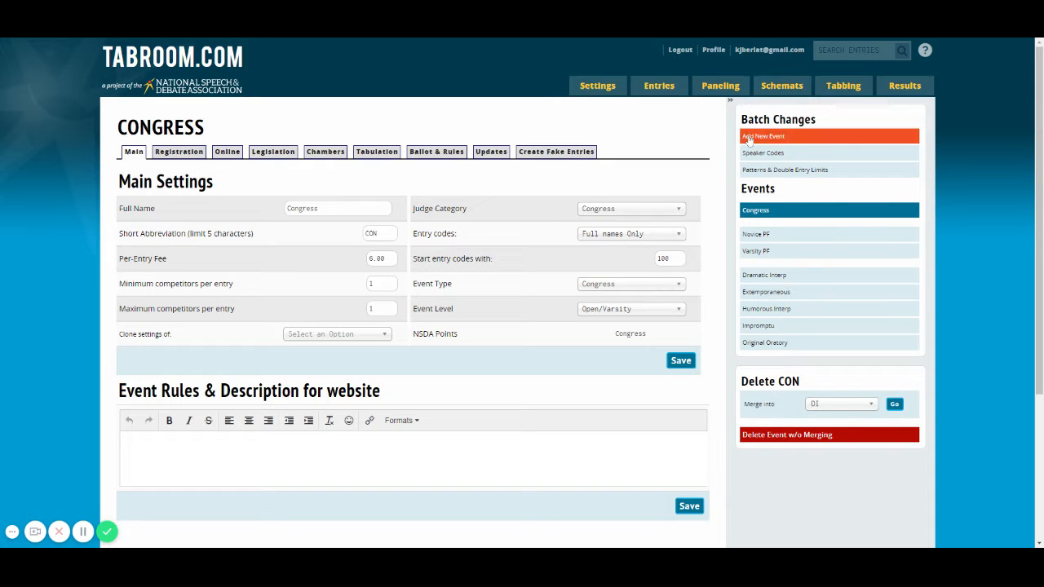
pyautogui.click(757, 171)
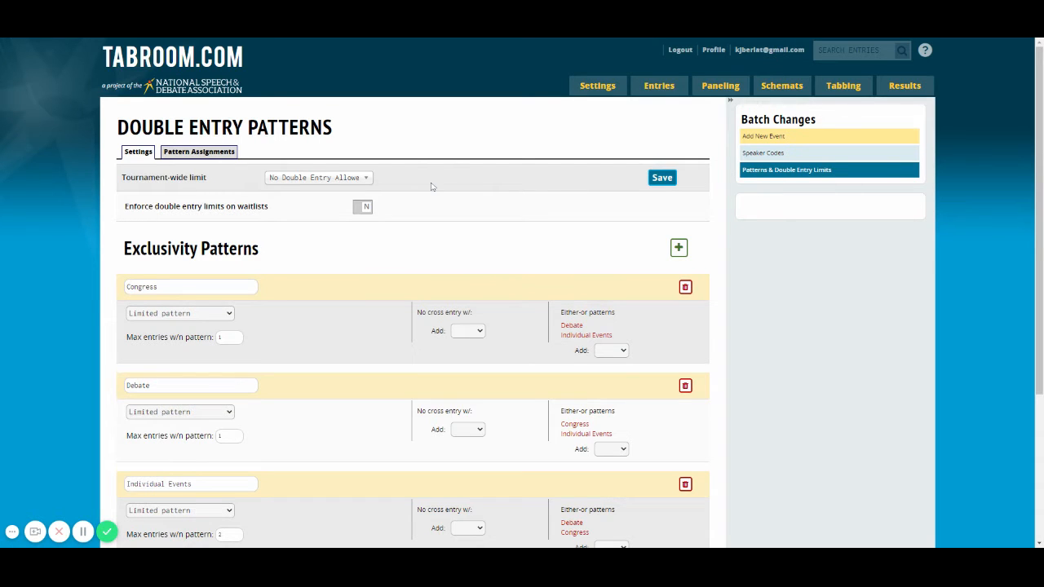
# Try a tournament-wide limit that allows double entry up to a maximum of 4 entries
pyautogui.click(367, 179)
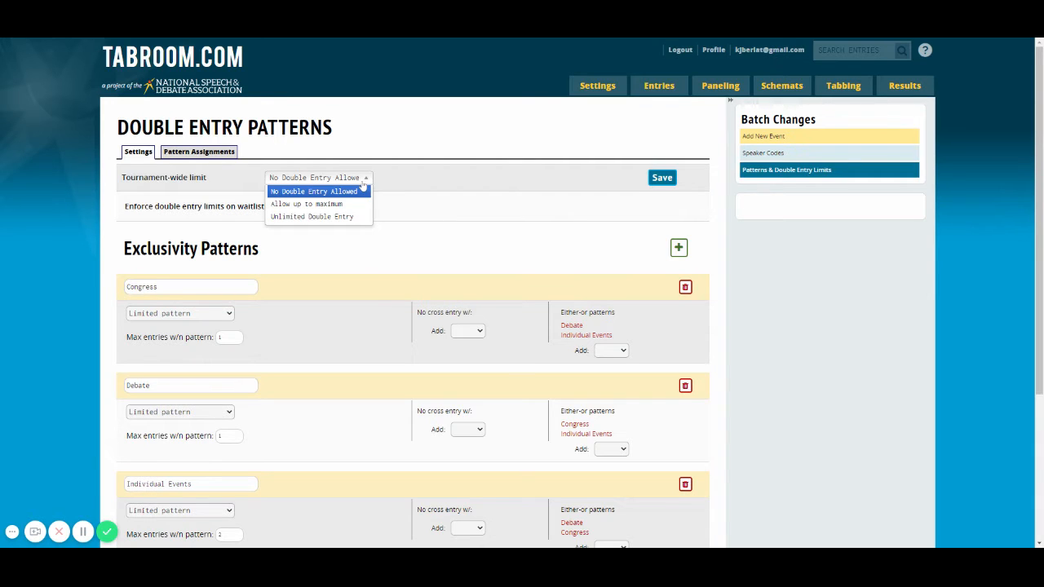
pyautogui.click(336, 204)
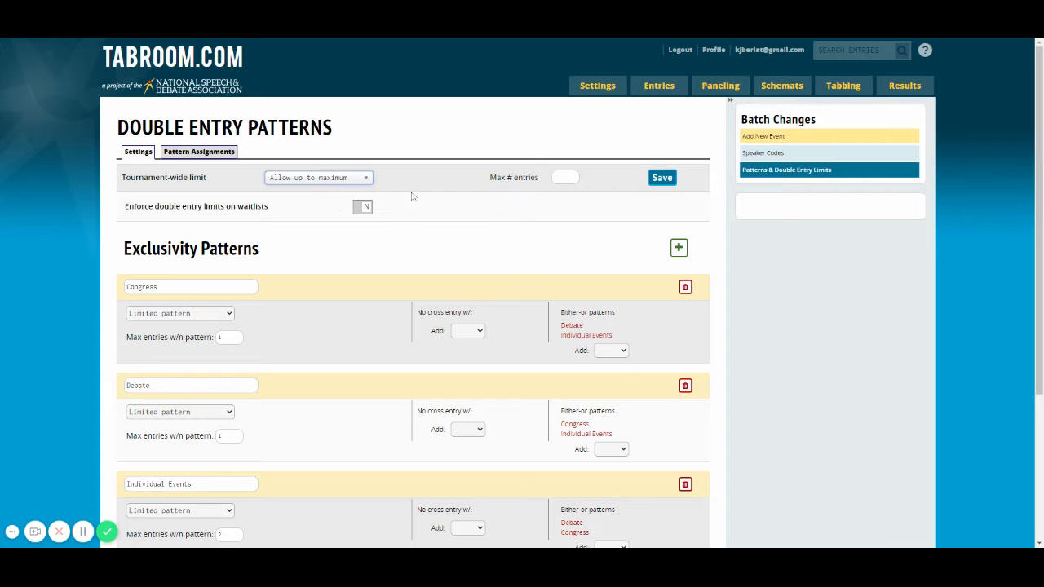
pyautogui.scroll(-1, 479, 192)
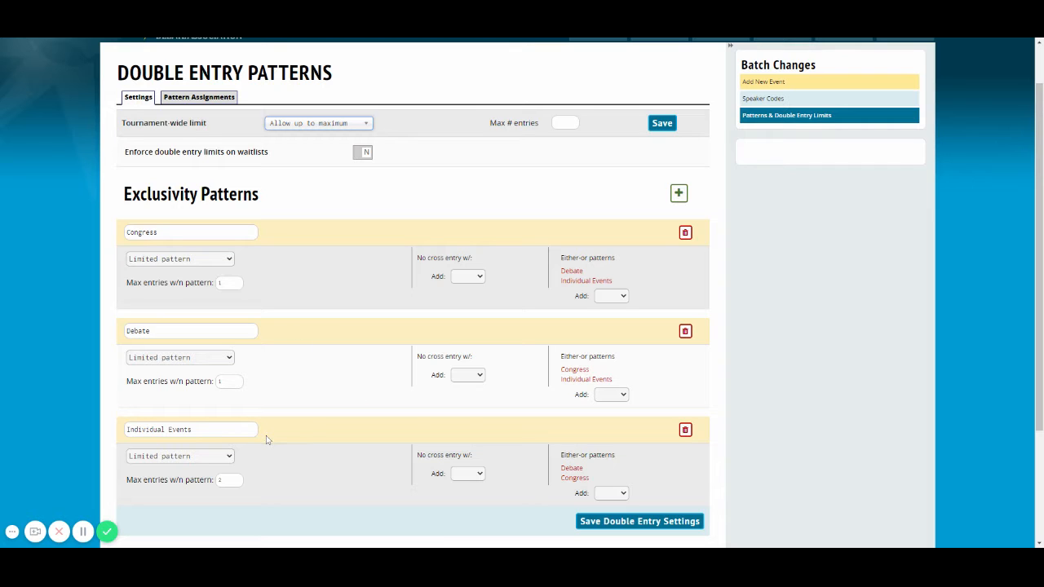
pyautogui.click(573, 122)
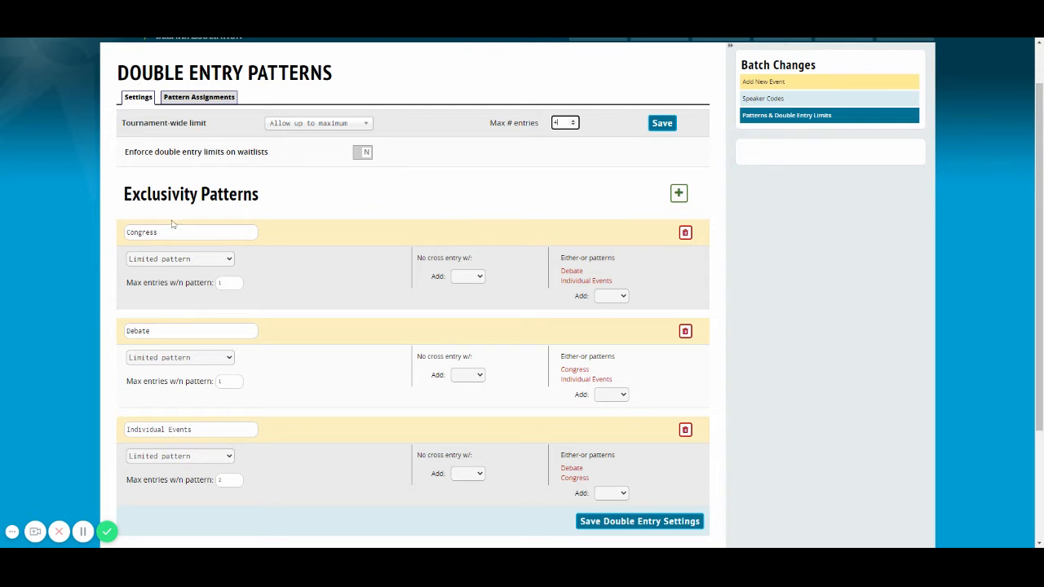
# Examine the pattern type, maximum entries and either-or patterns of the Congress, Debate and Individual Events exclusivity patterns
pyautogui.scroll(-3, 318, 226)
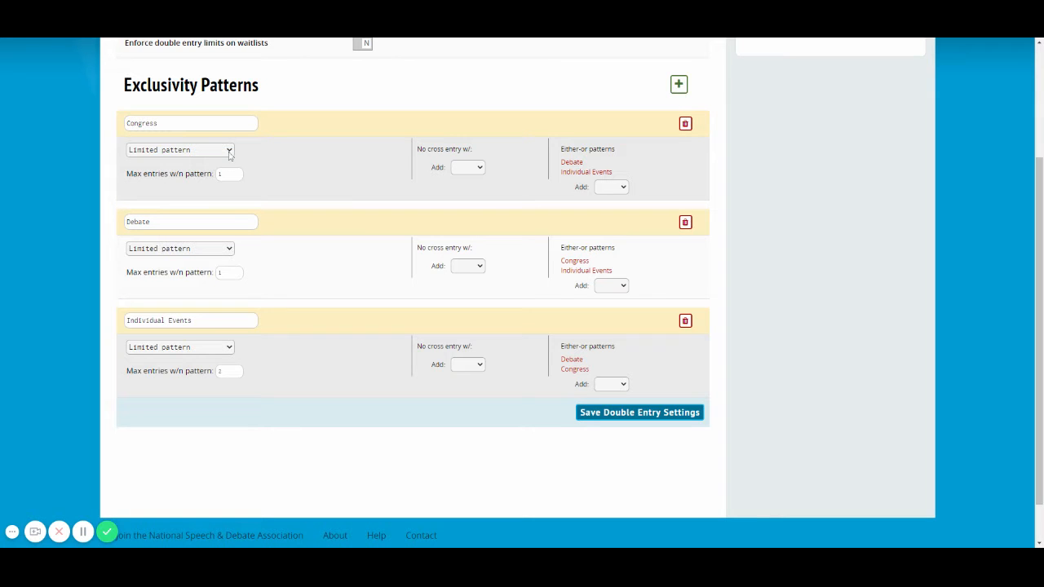
pyautogui.click(229, 152)
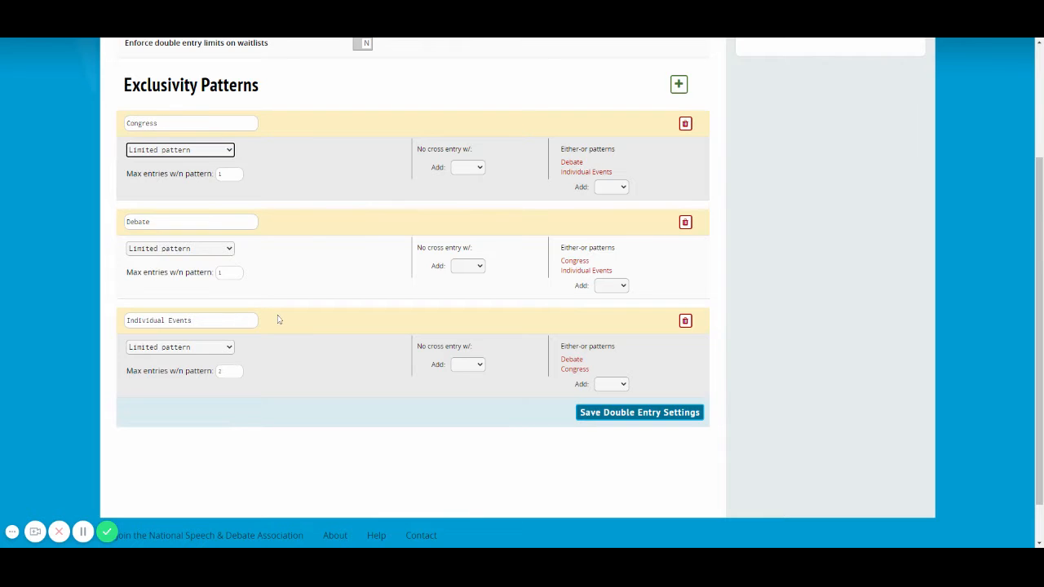
pyautogui.scroll(-1, 281, 318)
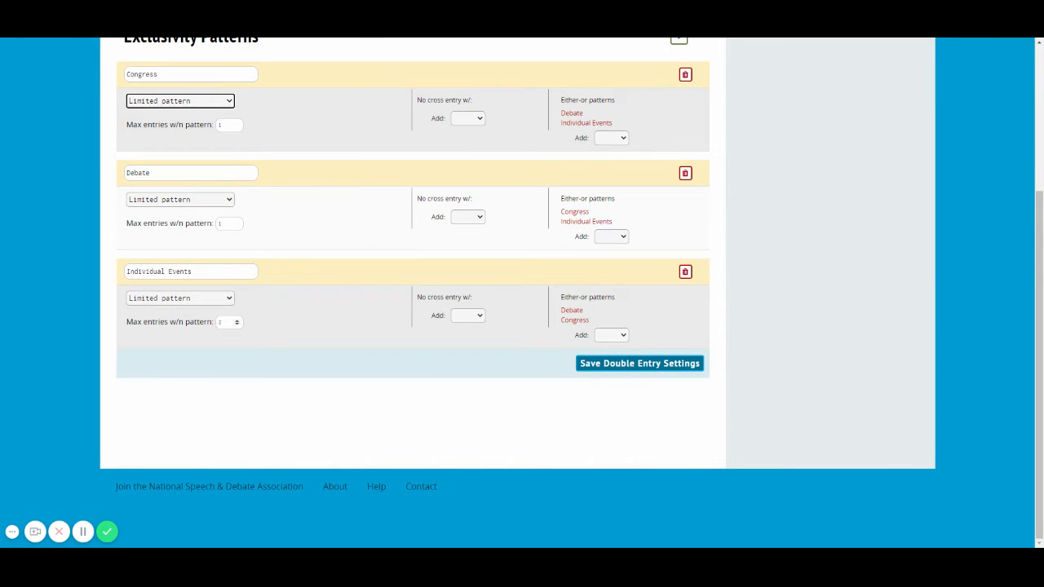
pyautogui.click(228, 302)
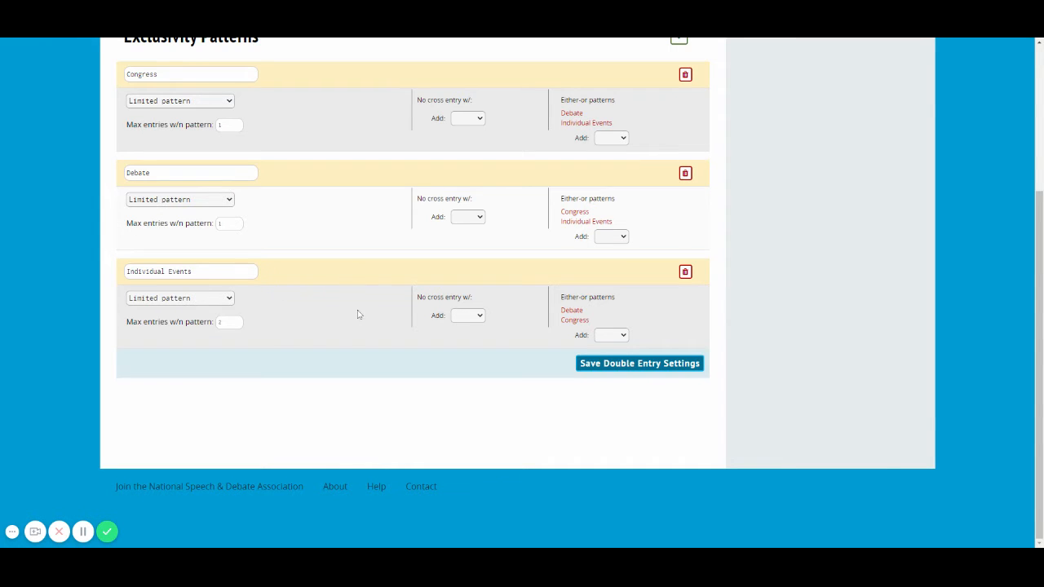
pyautogui.scroll(3, 354, 316)
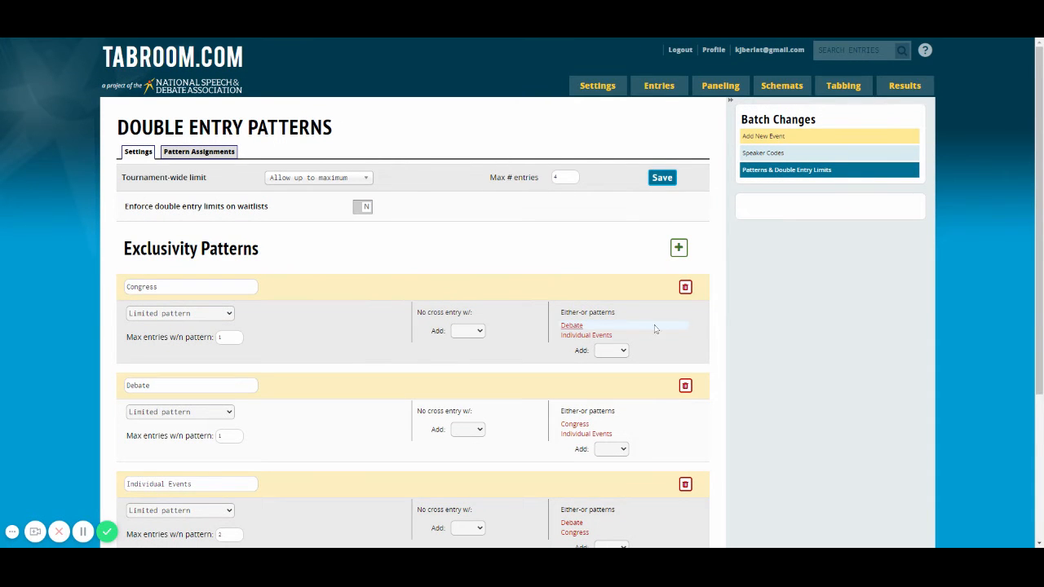
pyautogui.scroll(-2, 678, 328)
pyautogui.scroll(-2, 678, 328)
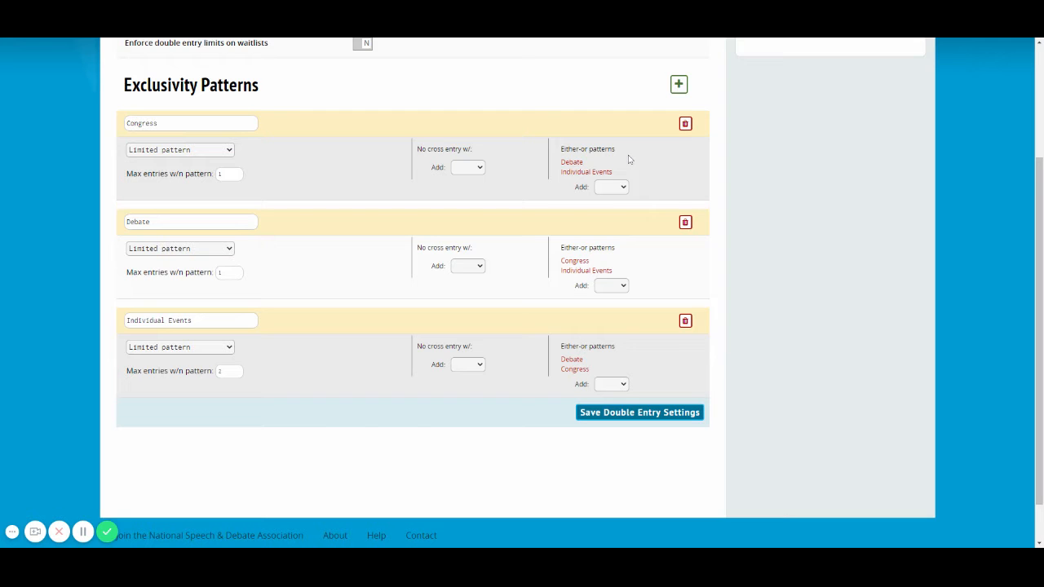
# Remove Debate from Congress's either-or patterns and set Congress and Debate to no cross entry with each other
pyautogui.click(574, 162)
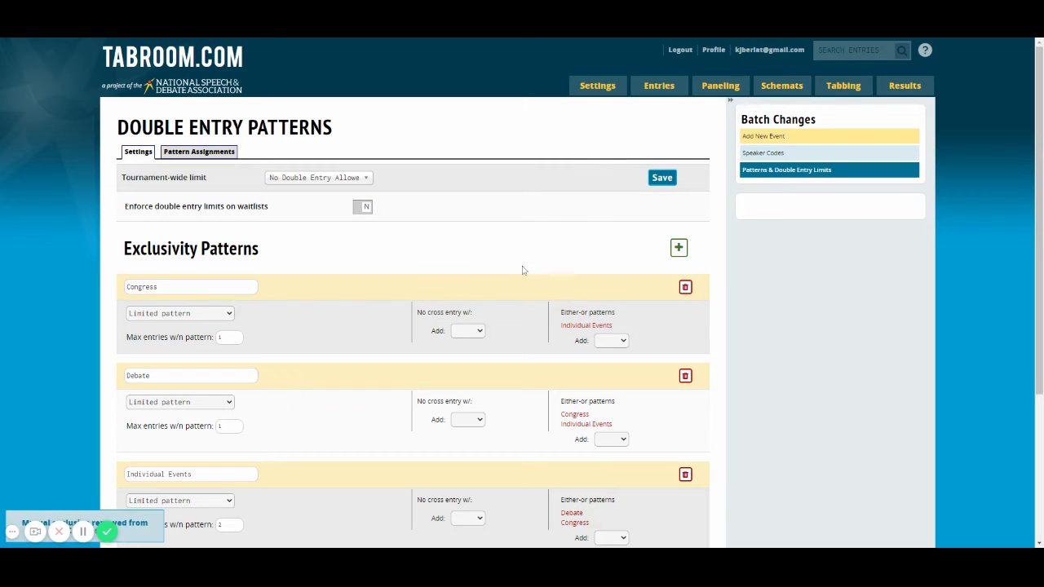
pyautogui.scroll(-1, 524, 270)
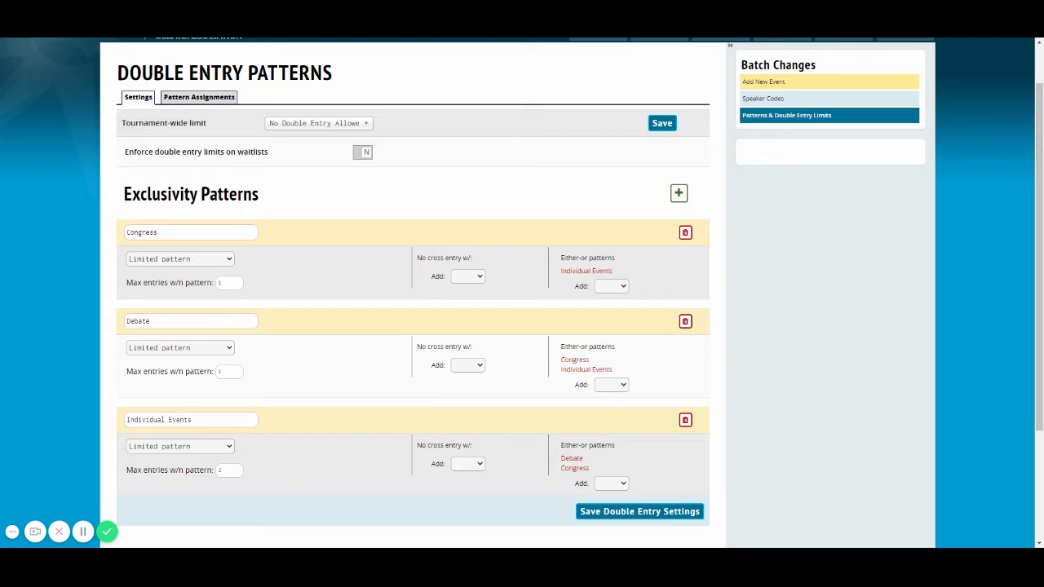
pyautogui.click(468, 276)
pyautogui.click(461, 317)
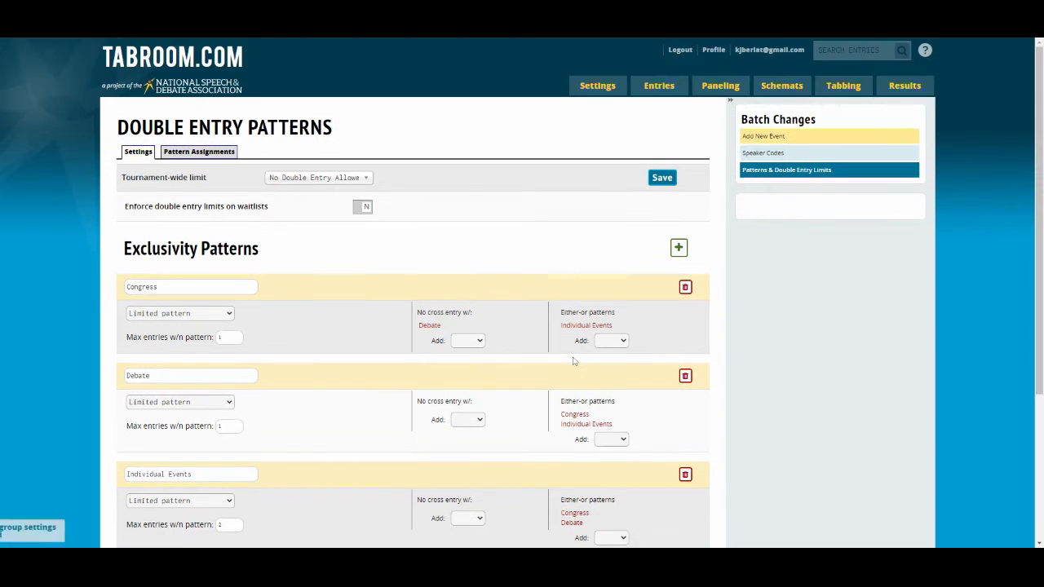
pyautogui.click(480, 421)
pyautogui.click(474, 429)
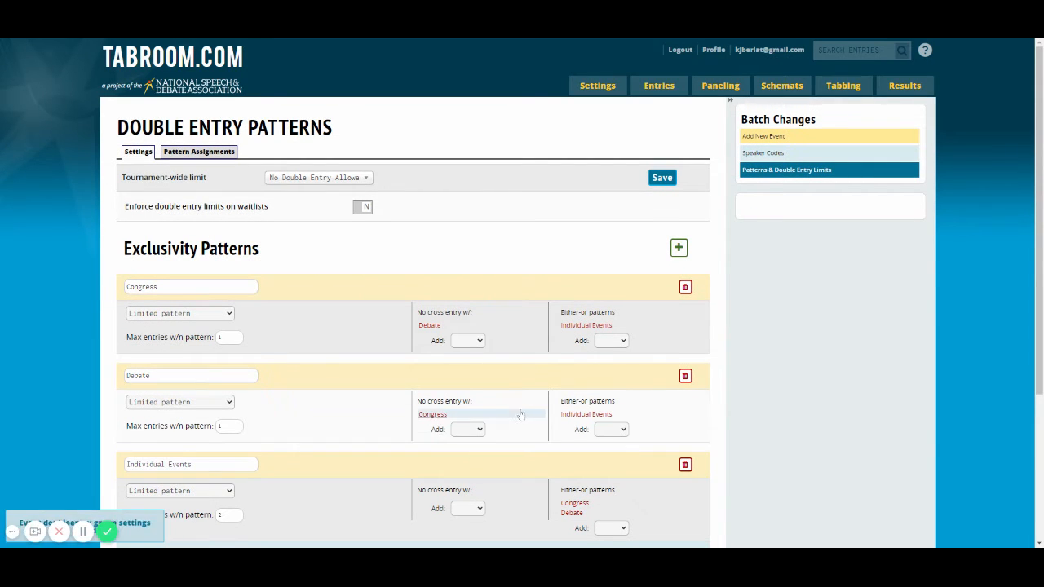
# Remove the no-cross-entry restrictions between the Congress and Debate patterns
pyautogui.scroll(-2, 517, 415)
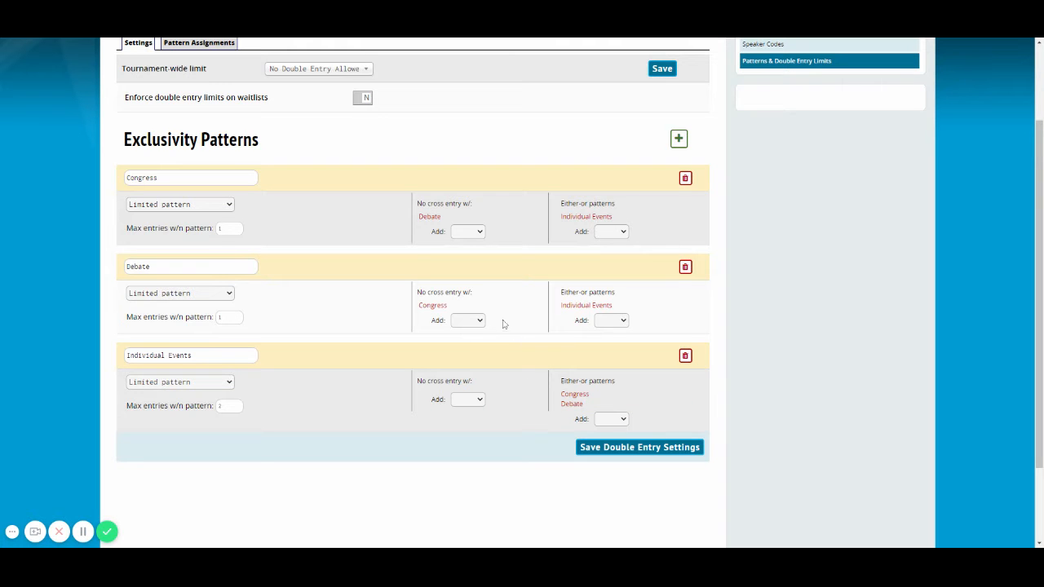
pyautogui.click(429, 218)
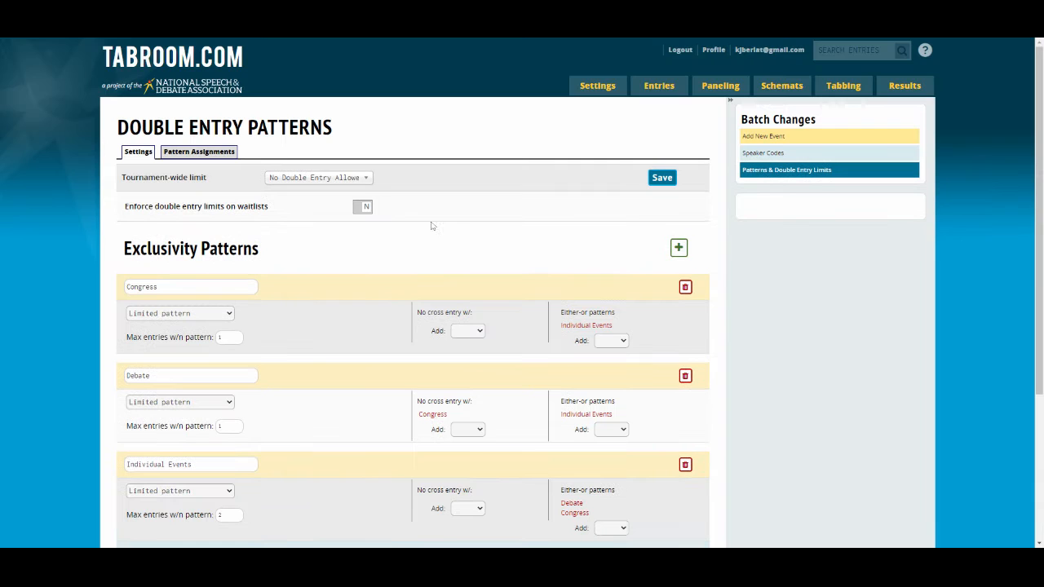
pyautogui.click(433, 415)
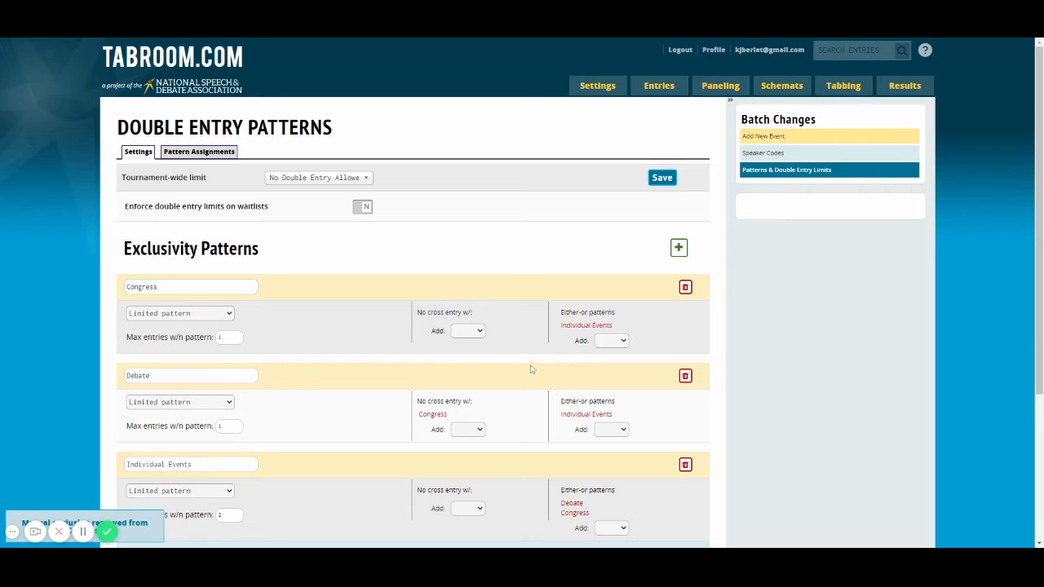
# Add Debate to Congress's either-or patterns and Congress to Debate's either-or patterns
pyautogui.scroll(-2, 676, 342)
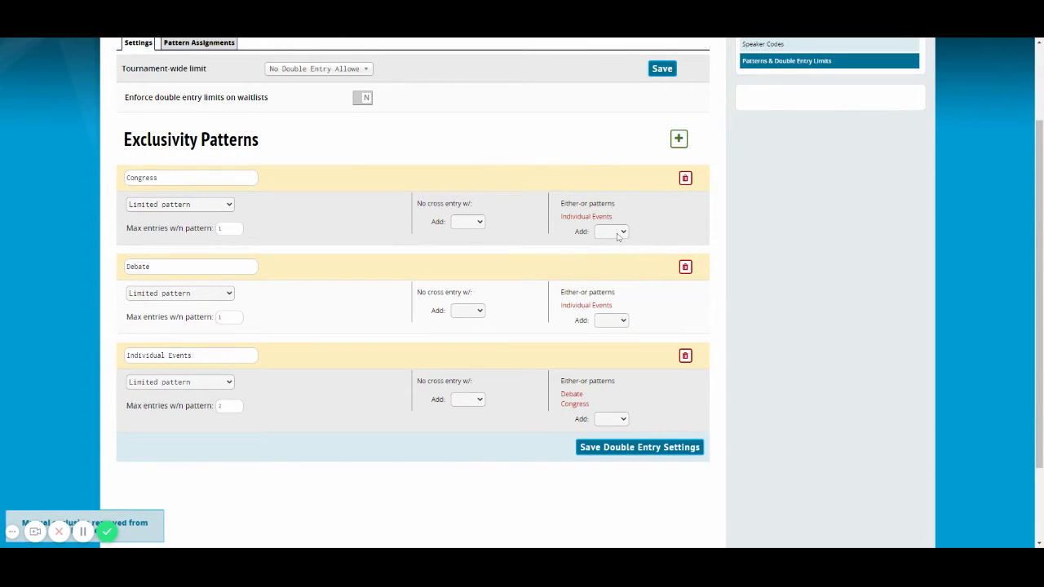
pyautogui.click(610, 232)
pyautogui.click(634, 322)
pyautogui.scroll(-2, 645, 334)
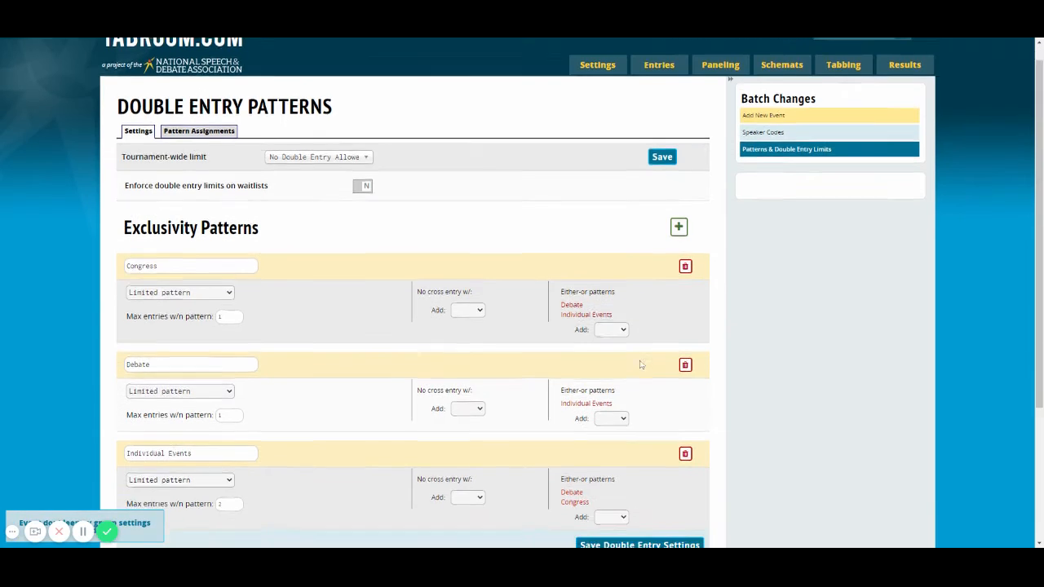
pyautogui.click(611, 329)
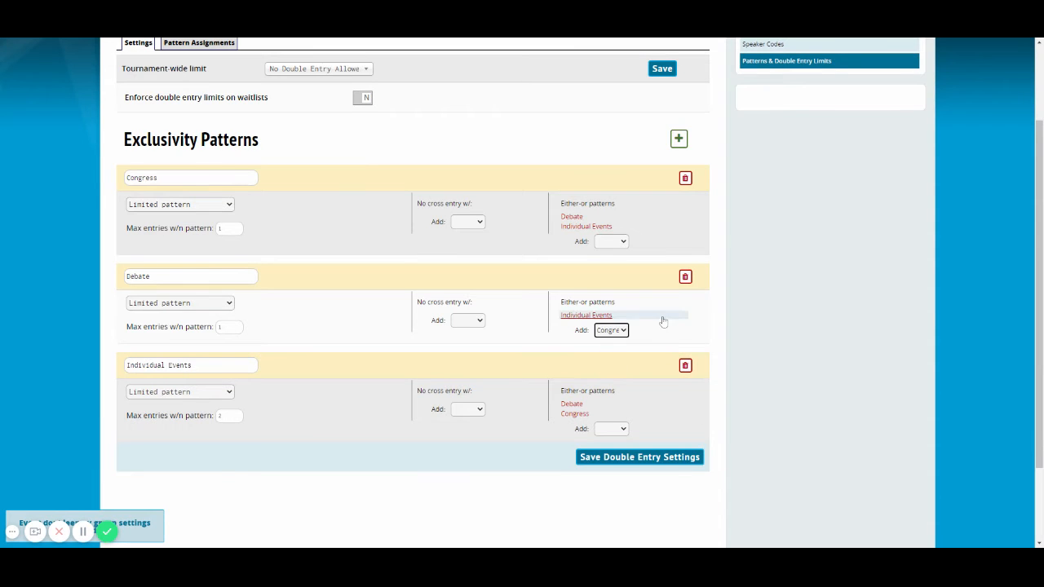
pyautogui.click(661, 319)
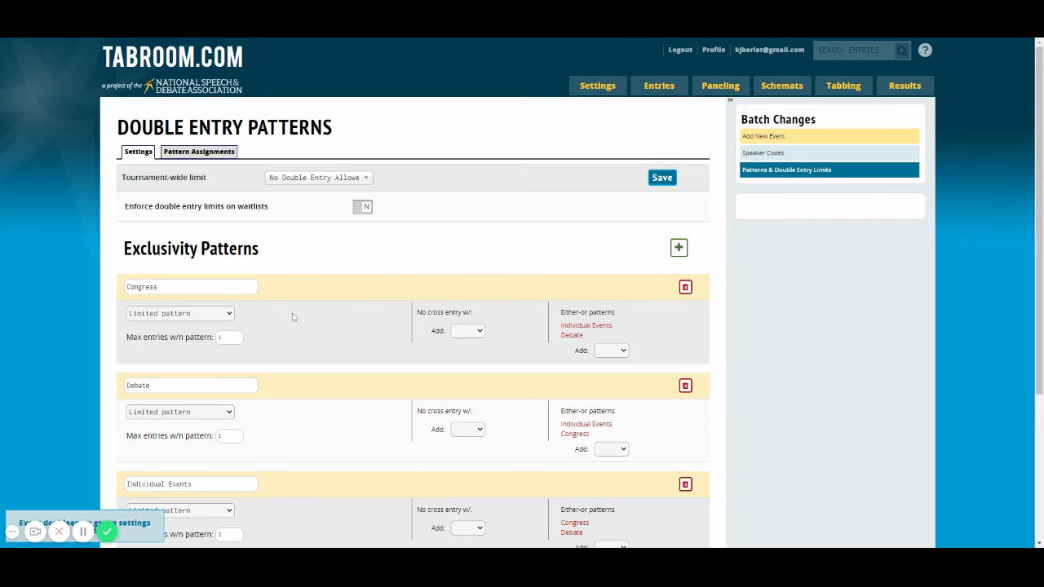
# Save the double entry settings and enable enforcing double entry limits on waitlists
pyautogui.scroll(-2, 304, 437)
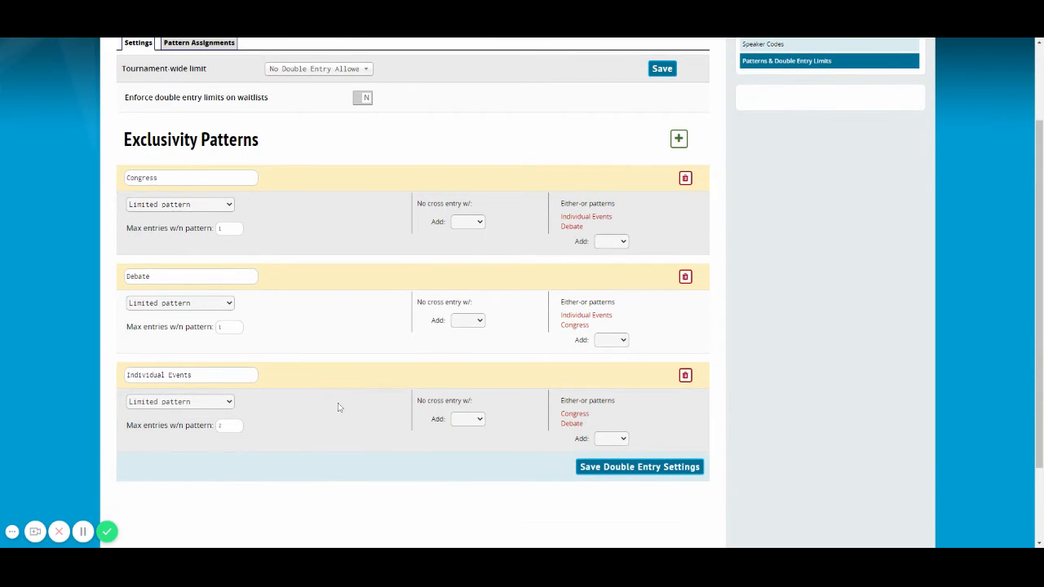
pyautogui.click(599, 468)
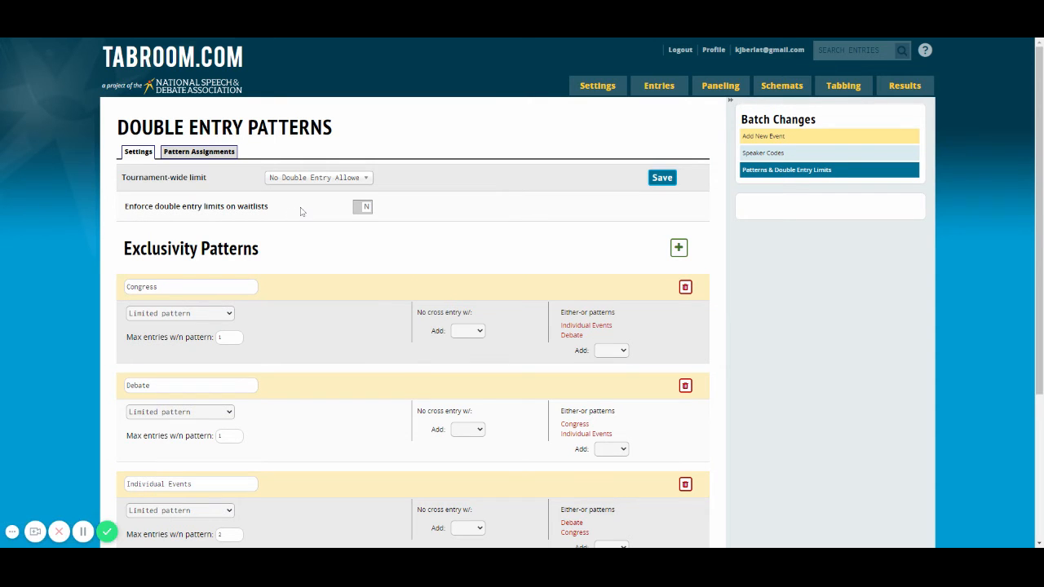
pyautogui.click(364, 210)
# In the pattern assignments, place Congress in the Congress pattern and Extemporaneous, Impromptu and Original Oratory in Individual Events
pyautogui.click(198, 152)
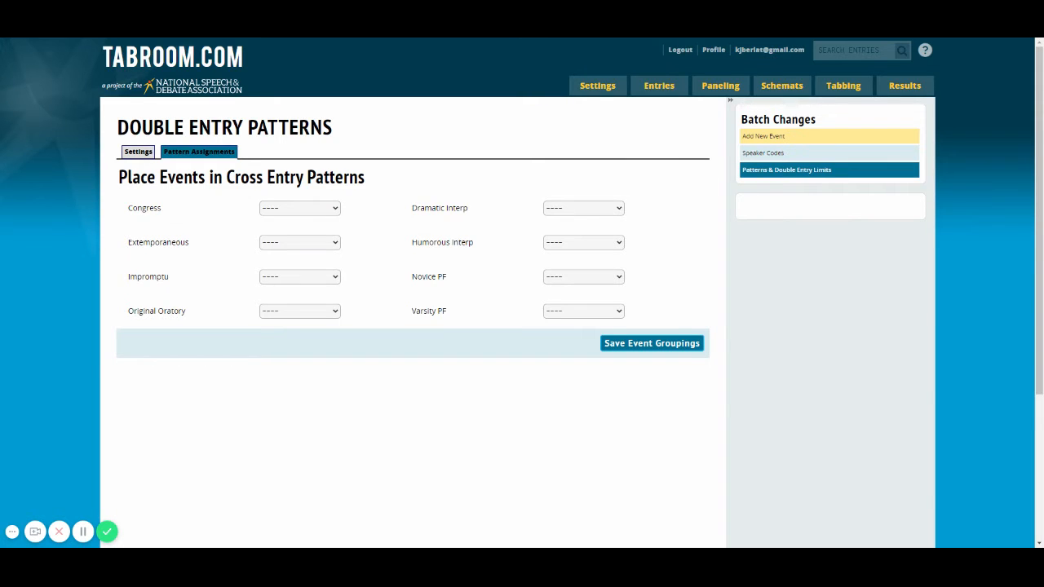
pyautogui.click(336, 209)
pyautogui.click(286, 248)
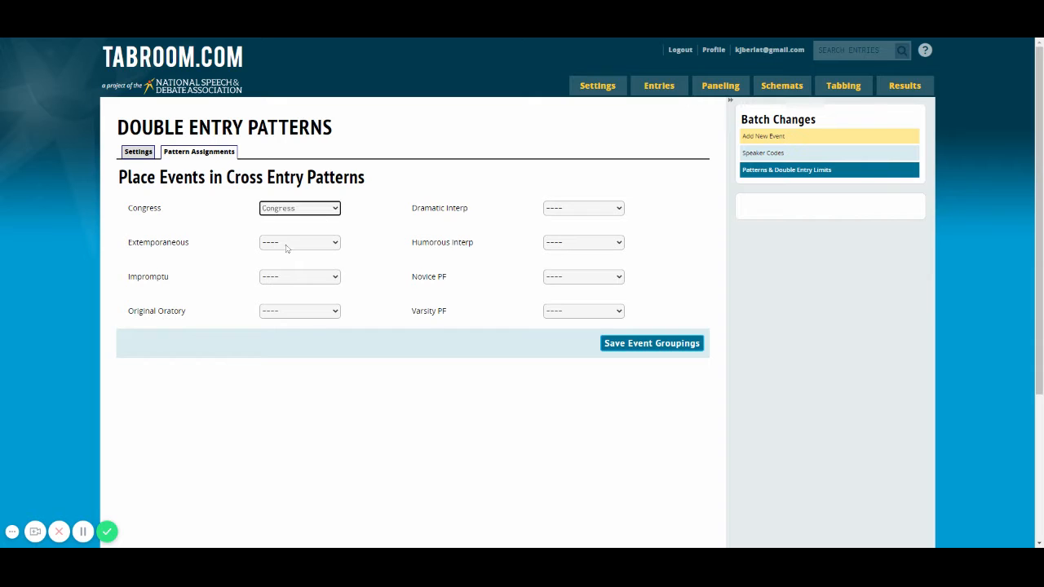
pyautogui.click(292, 247)
pyautogui.click(291, 281)
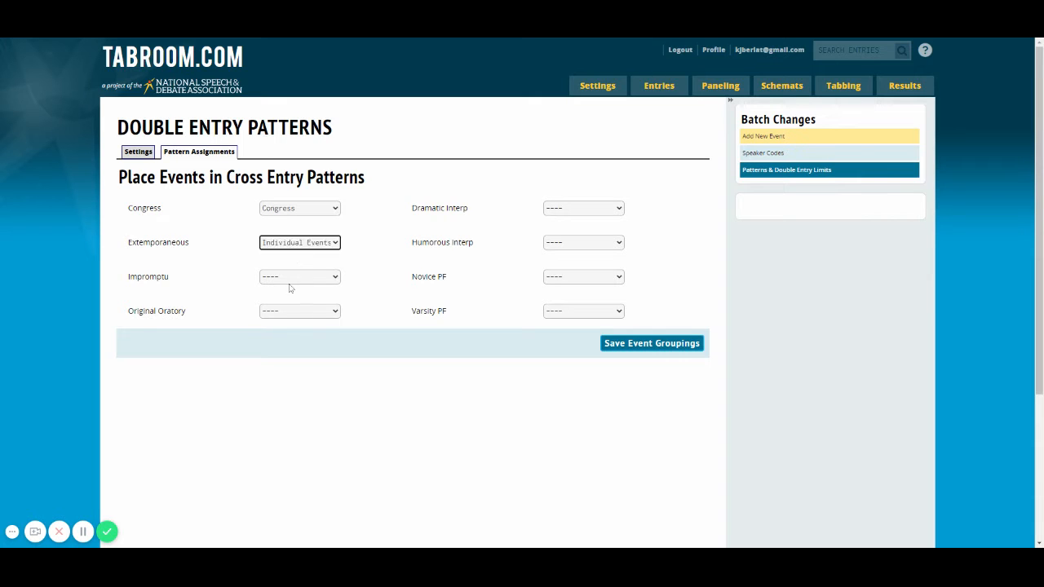
pyautogui.click(292, 287)
pyautogui.click(291, 317)
pyautogui.click(291, 316)
pyautogui.click(302, 350)
# Assign Varsity PF and Novice PF to Debate, Humorous and Dramatic Interp to Individual Events, and save the event groupings
pyautogui.click(554, 313)
pyautogui.click(554, 323)
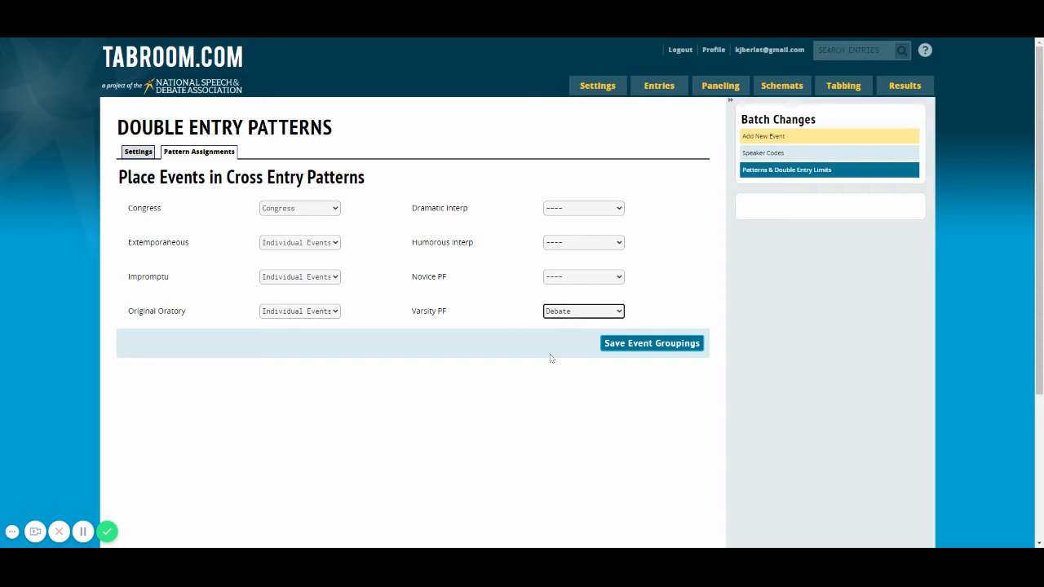
pyautogui.click(563, 279)
pyautogui.click(560, 290)
pyautogui.click(553, 240)
pyautogui.click(555, 256)
pyautogui.click(561, 211)
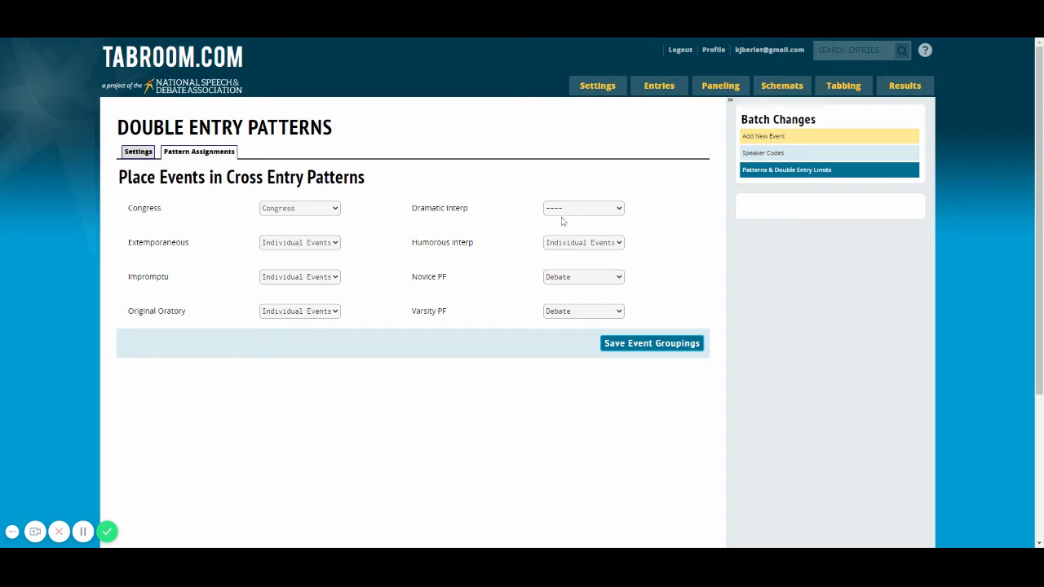
pyautogui.click(562, 222)
pyautogui.click(627, 344)
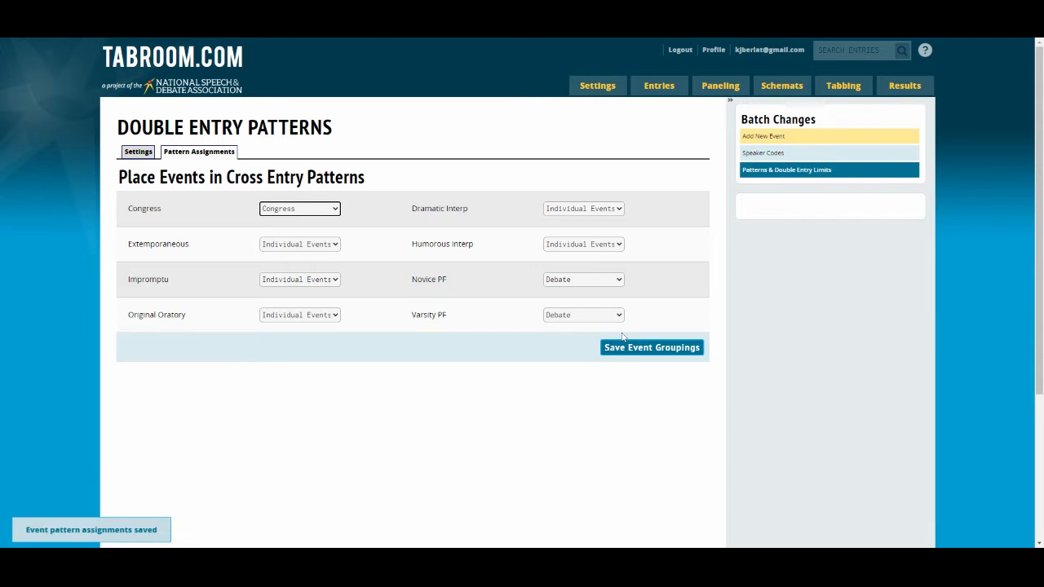
# Check the events assigned to each exclusivity pattern and save the double entry settings
pyautogui.click(137, 152)
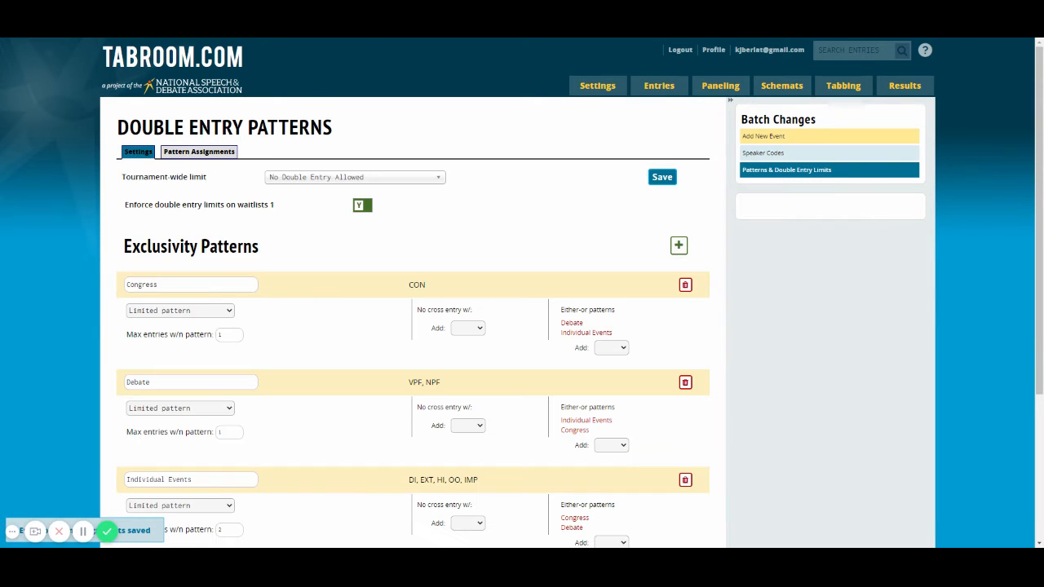
pyautogui.scroll(-2, 309, 219)
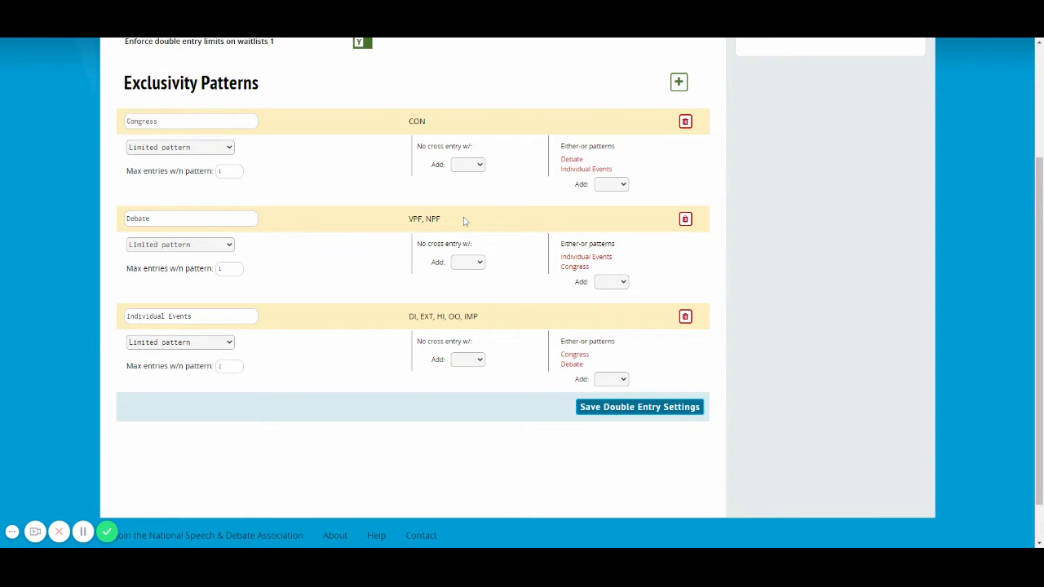
pyautogui.click(636, 405)
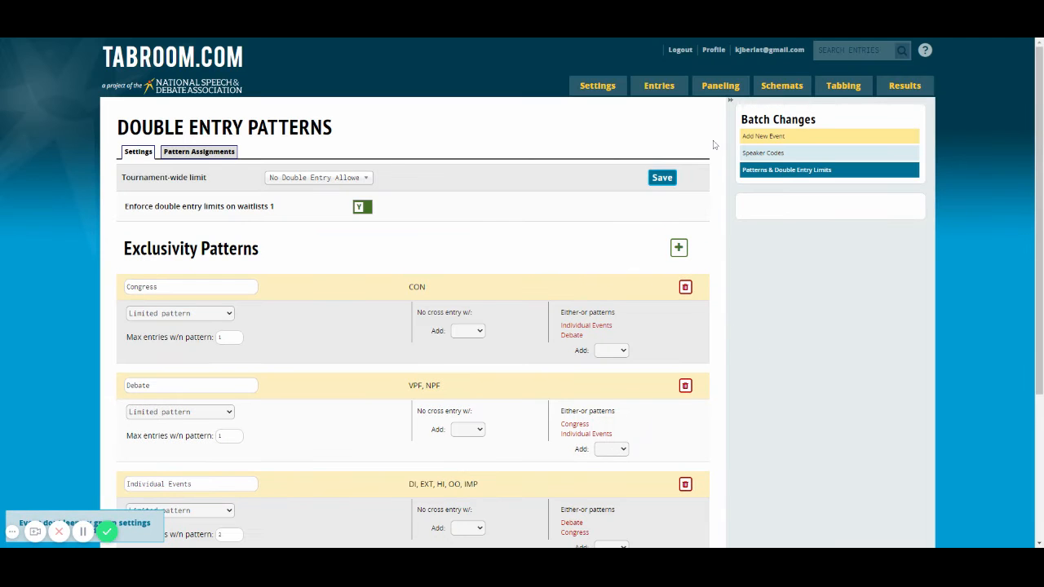
# Open the batch settings for the events' starting speaker codes
pyautogui.click(750, 155)
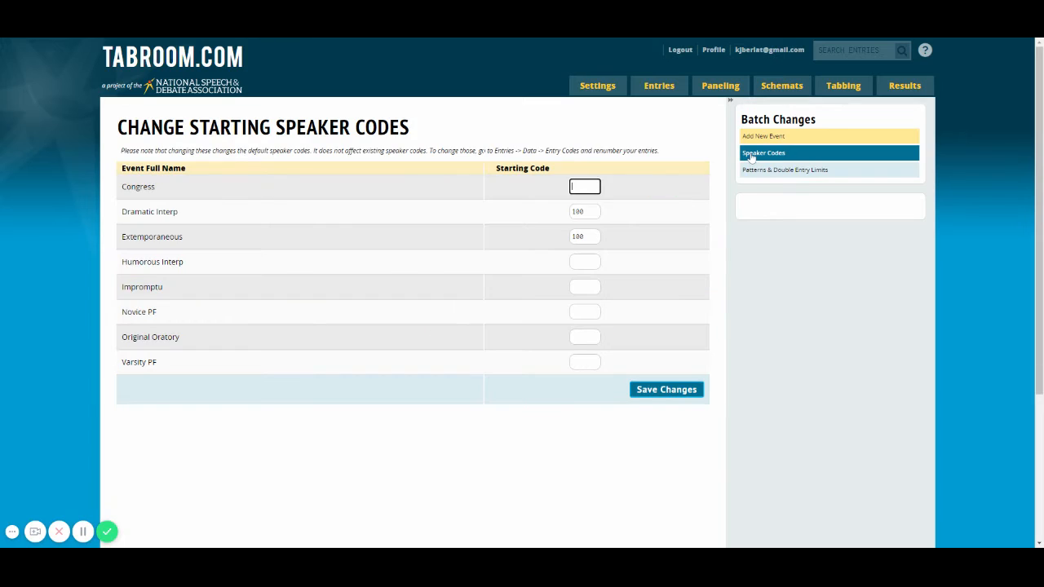
# Clear the starting speaker codes of Dramatic Interp and Extemporaneous, and save the changes
pyautogui.press('Tab')
pyautogui.press('BackSpace')
pyautogui.press('Tab')
pyautogui.press('BackSpace')
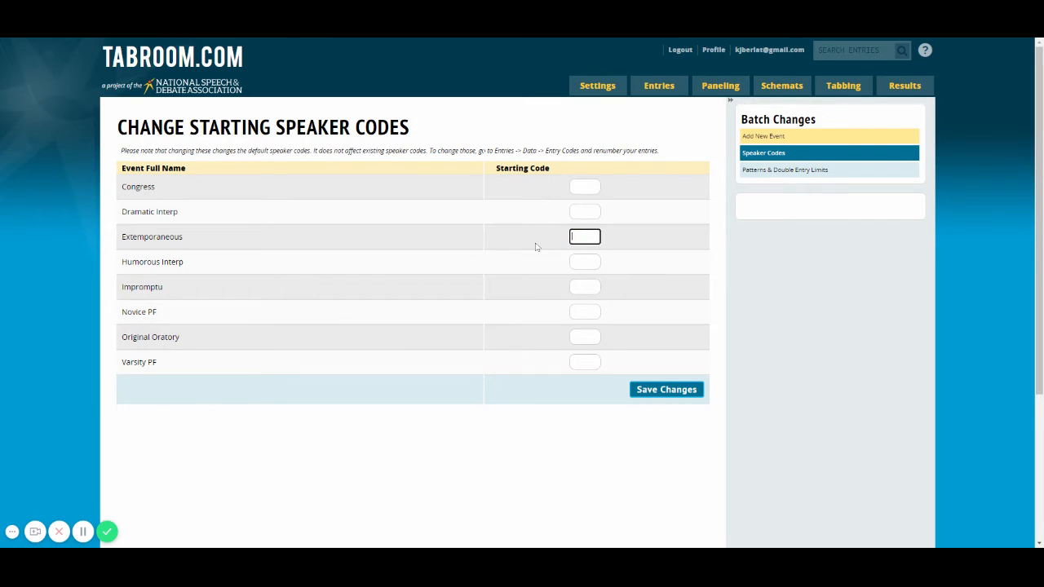
pyautogui.click(644, 391)
# Open the tournament's schedule settings and label a new Friday 9/25 timeslot Congress 1
pyautogui.moveTo(589, 90)
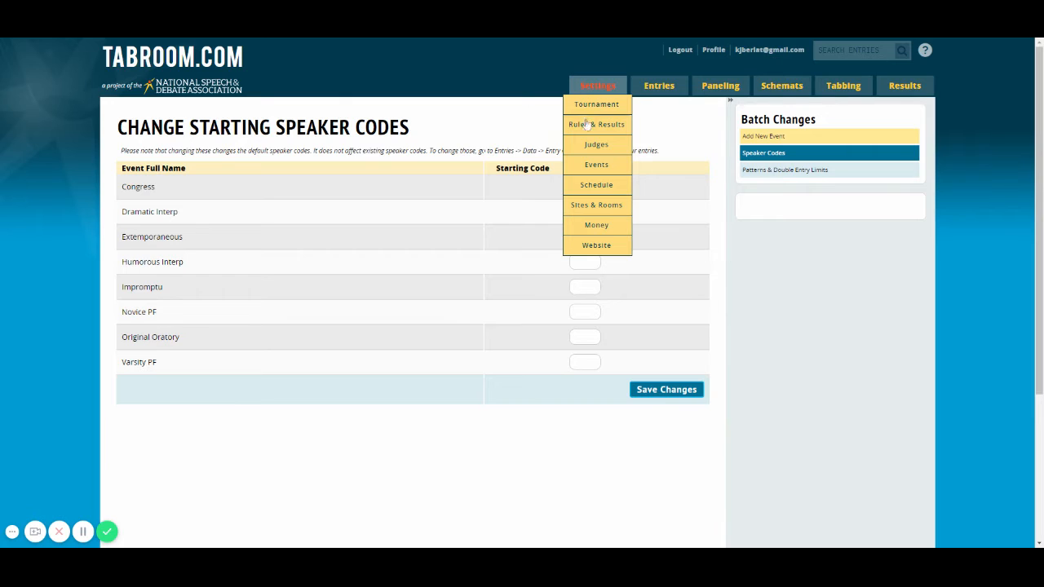
pyautogui.click(602, 188)
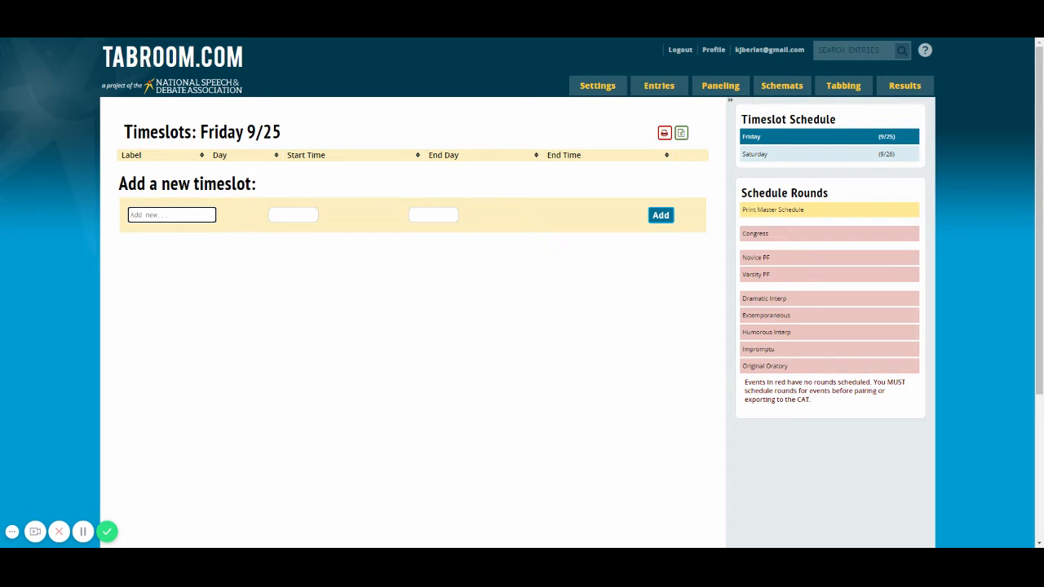
pyautogui.write('Congress 1')
pyautogui.press('Tab')
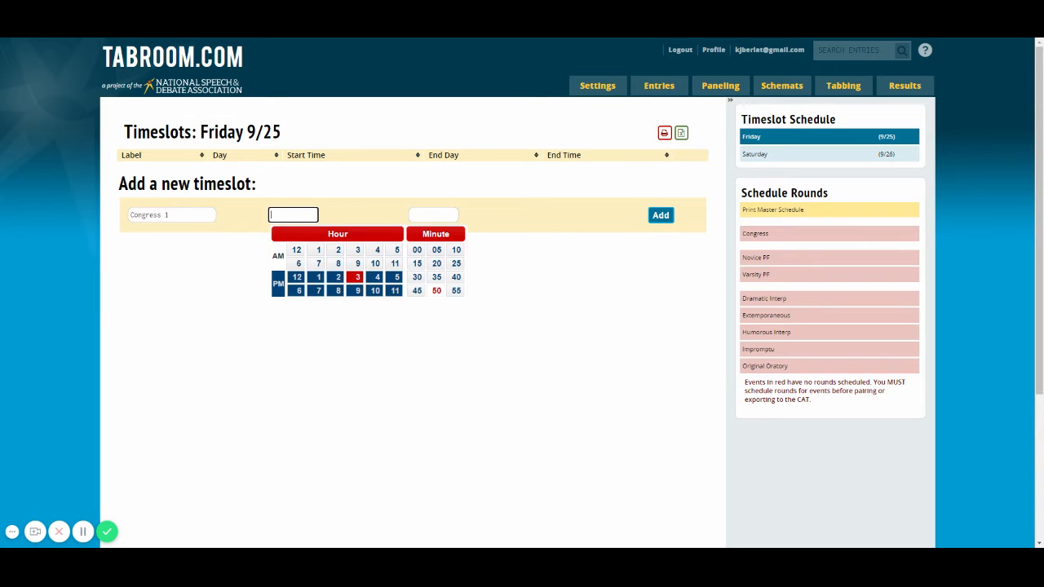
pyautogui.click(387, 241)
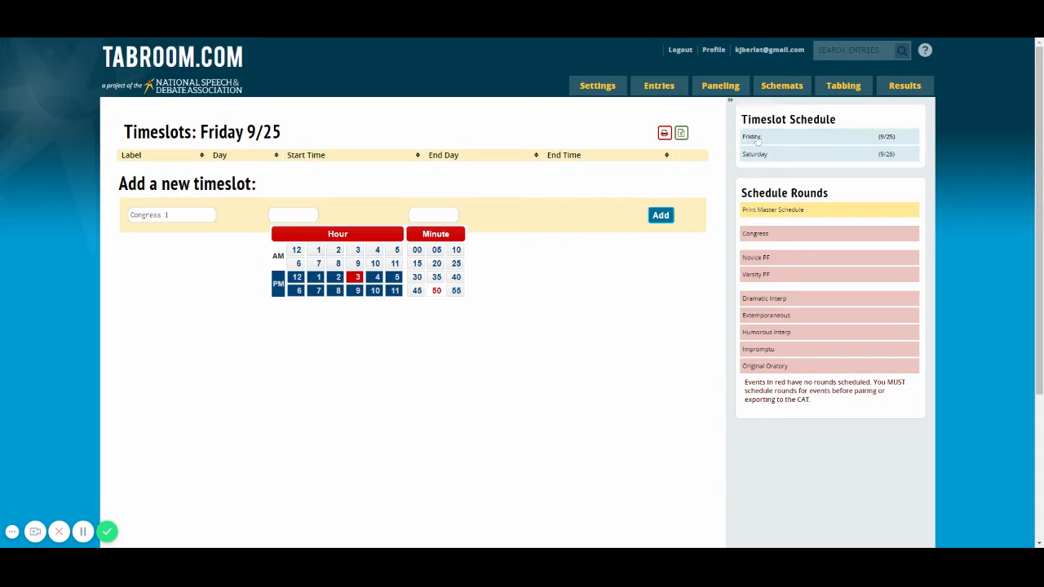
pyautogui.click(787, 140)
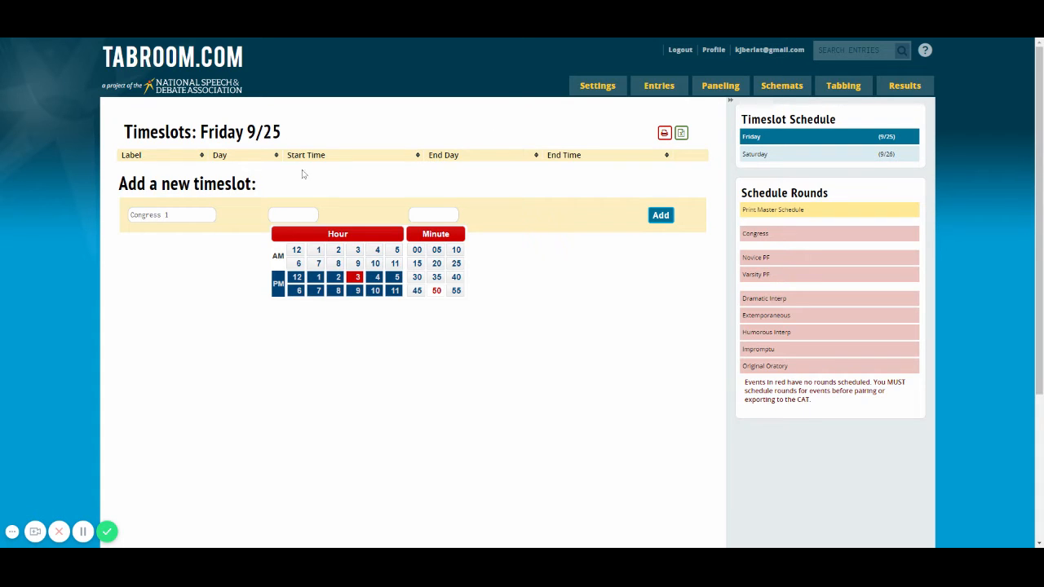
# Set the Congress 1 timeslot to run from 8:00 AM to 10:30 AM and add it to the Friday schedule
pyautogui.click(337, 291)
pyautogui.click(416, 250)
pyautogui.click(295, 214)
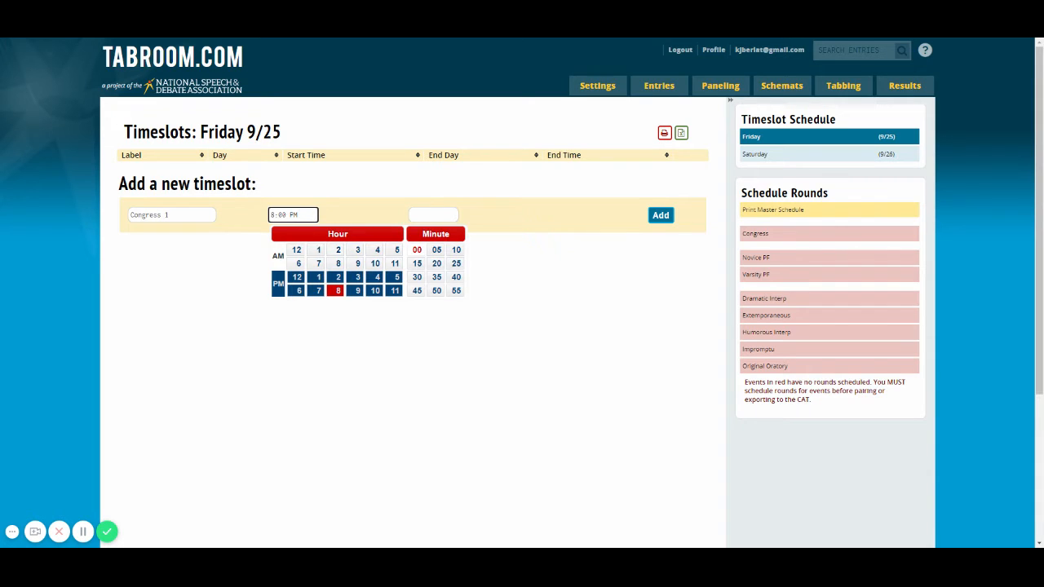
pyautogui.click(338, 263)
pyautogui.click(433, 214)
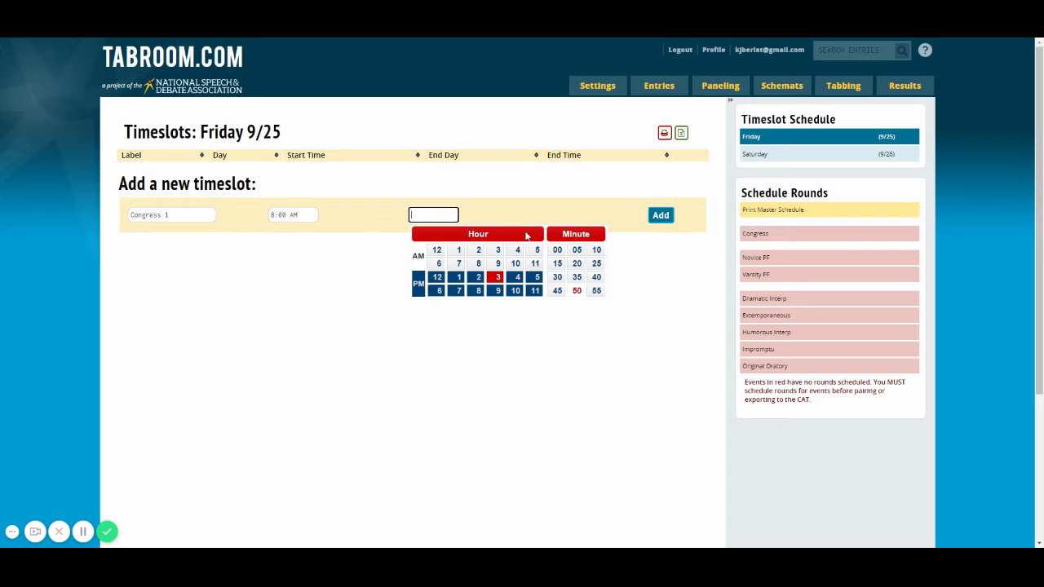
pyautogui.click(514, 263)
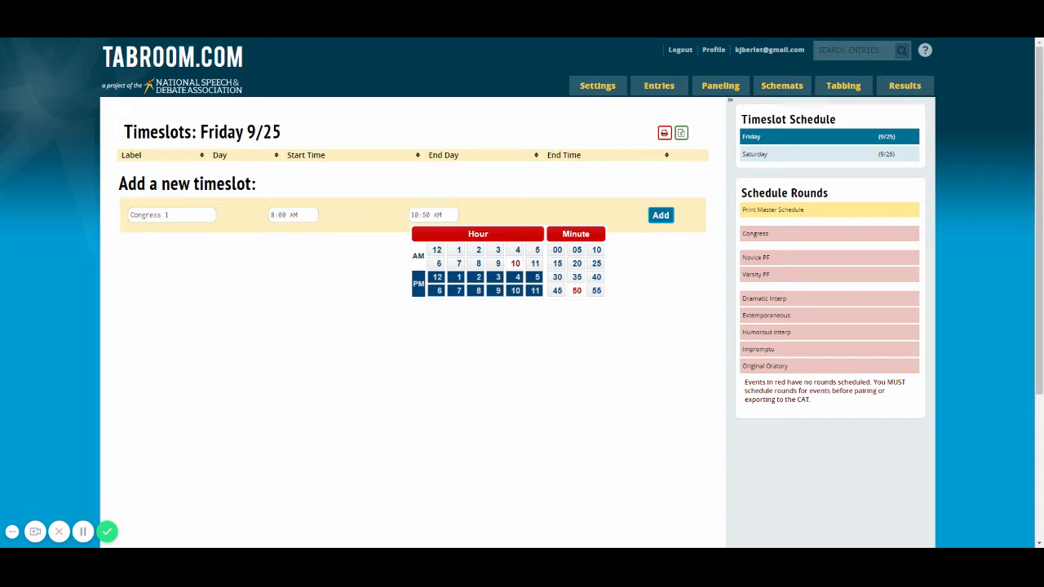
pyautogui.click(558, 277)
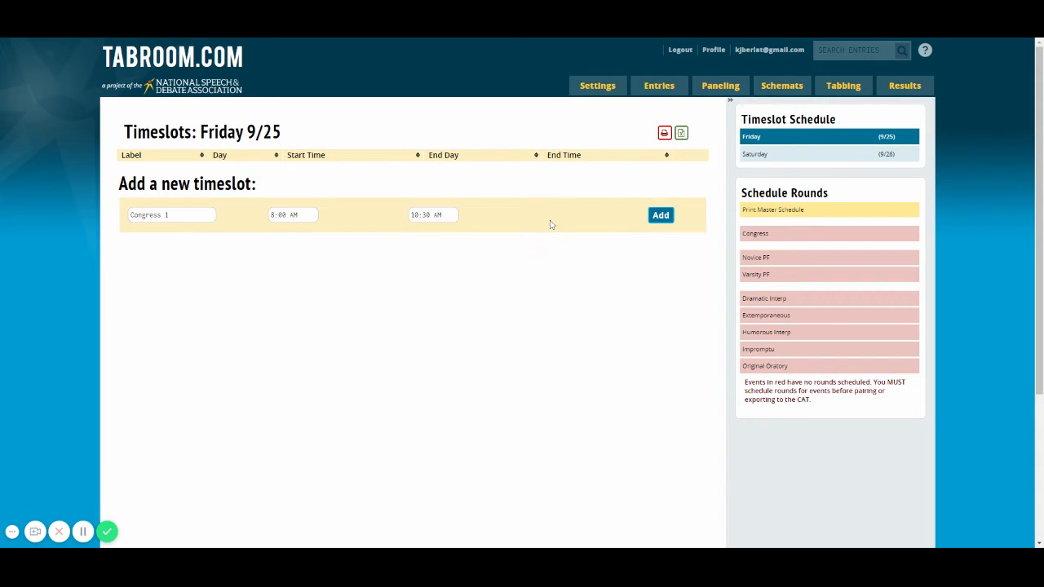
pyautogui.click(660, 215)
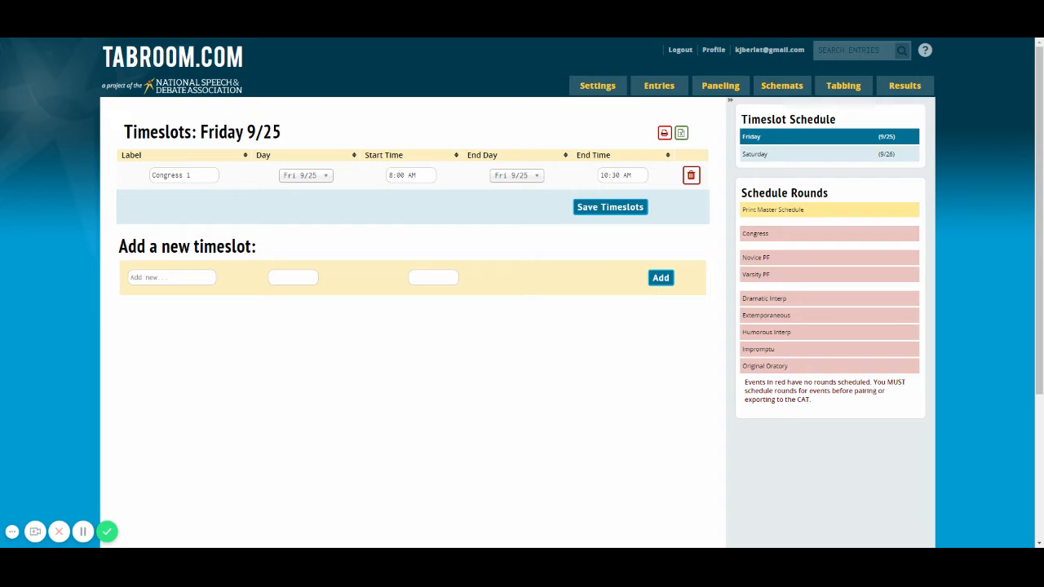
# Add a Friday timeslot labelled Congress 2 running from 12:00 PM to 2:30 PM
pyautogui.click(181, 278)
pyautogui.write('Congress 2')
pyautogui.click(291, 278)
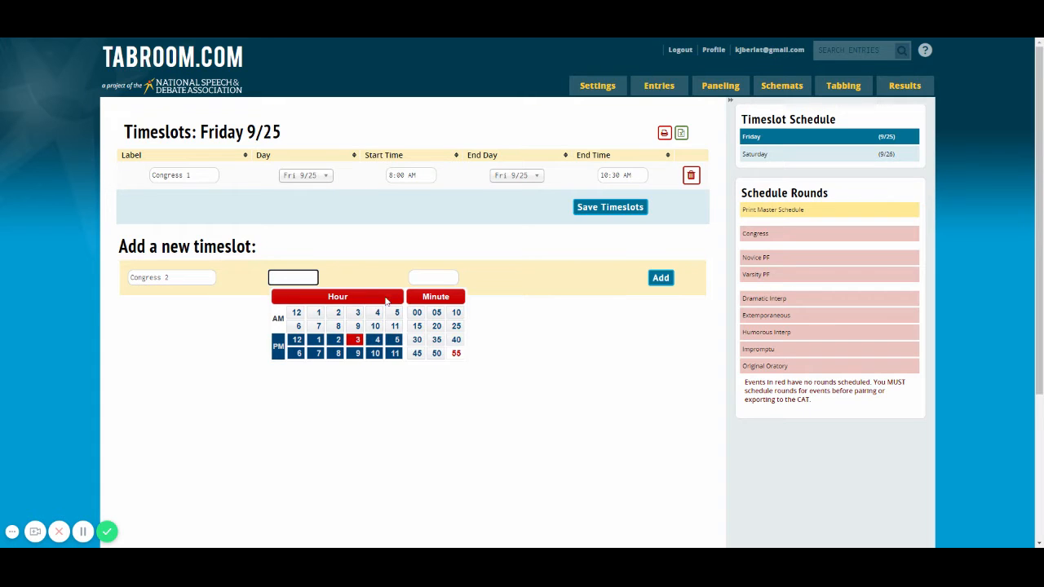
pyautogui.click(297, 340)
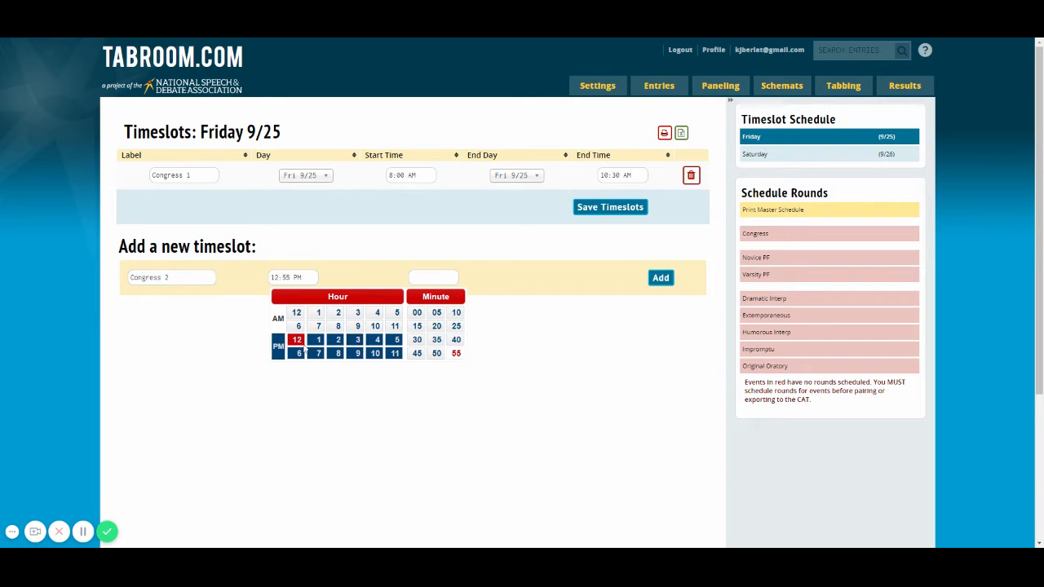
pyautogui.click(415, 315)
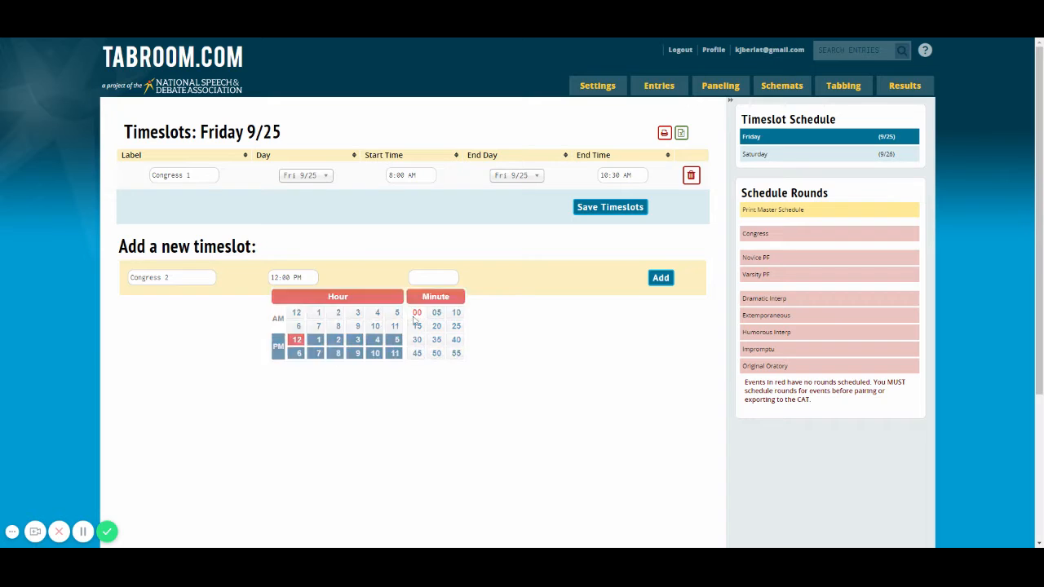
pyautogui.click(424, 278)
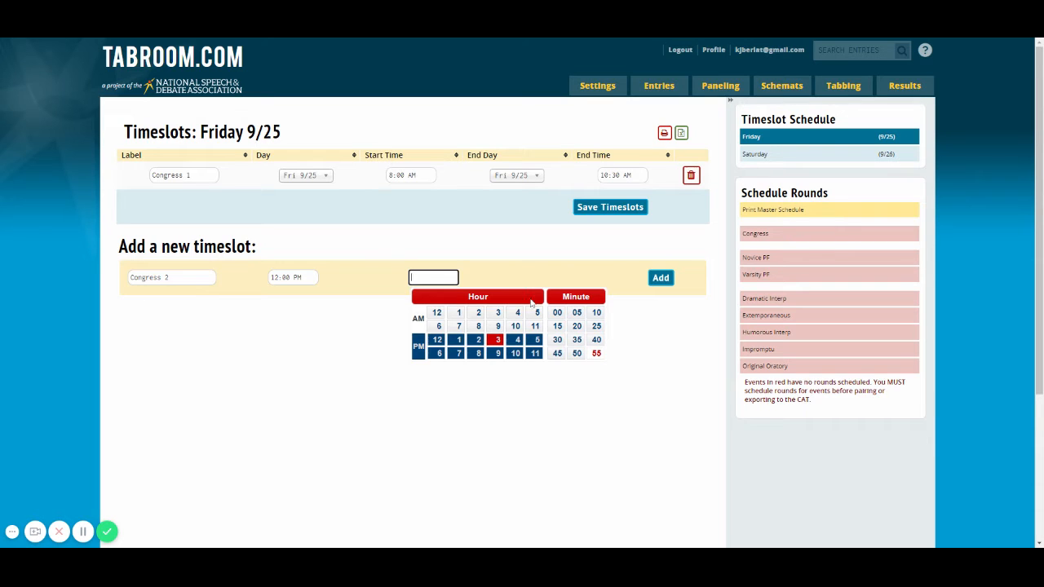
pyautogui.click(476, 341)
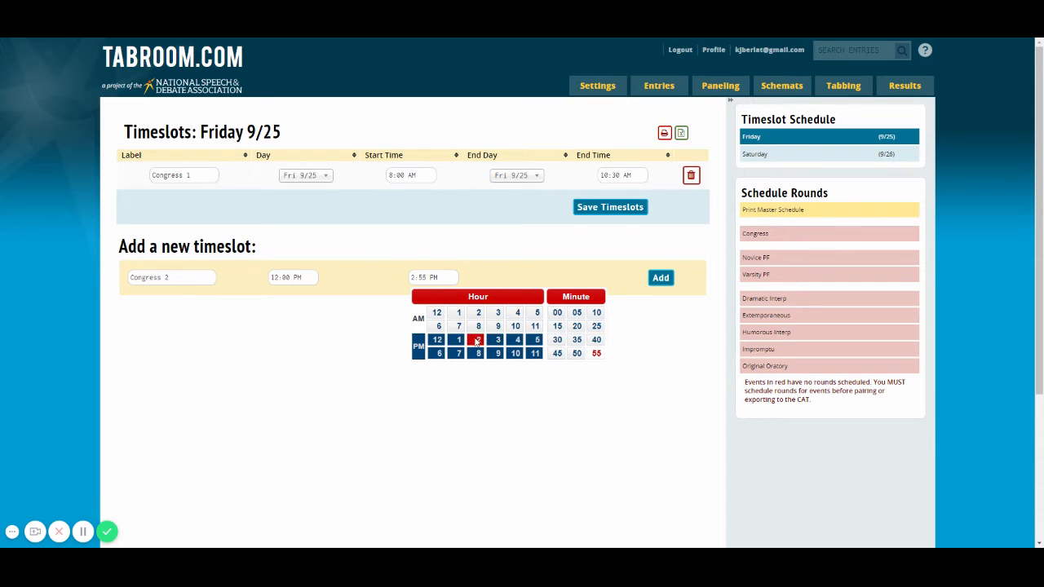
pyautogui.click(557, 339)
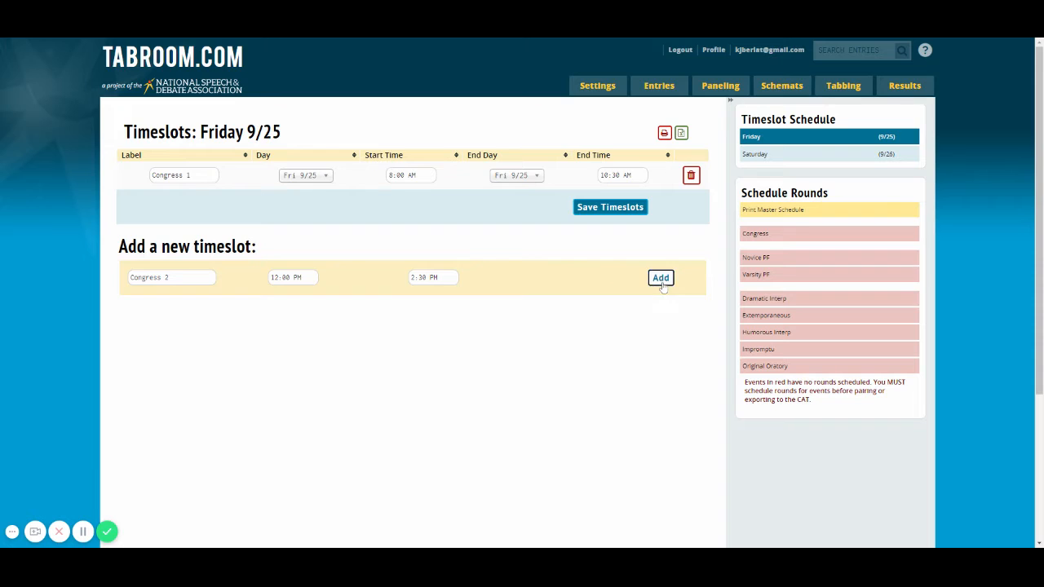
pyautogui.click(660, 279)
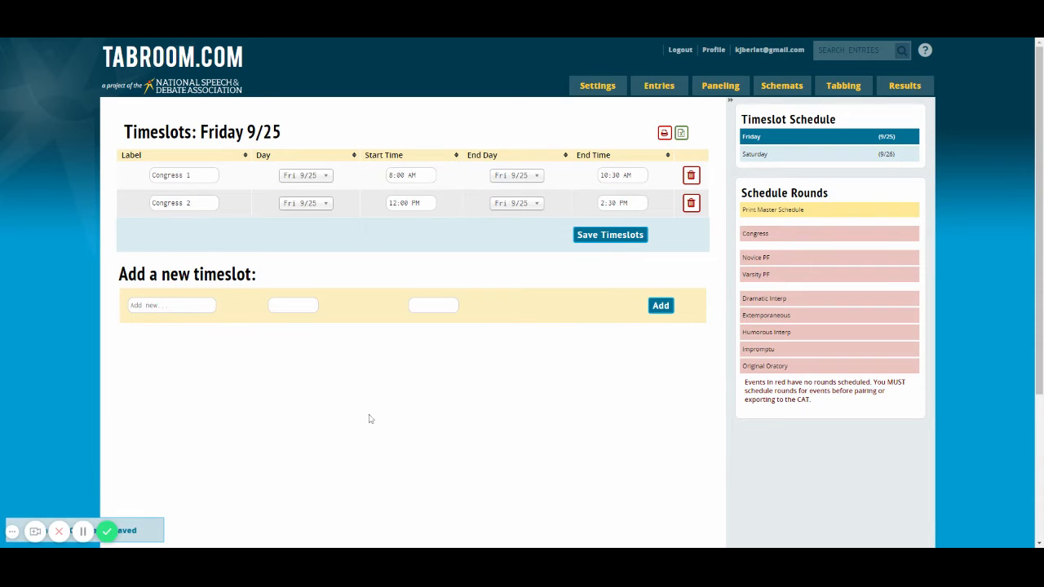
# Add a Friday timeslot labelled Debate 1 running from 3:30 PM to 5:00 PM
pyautogui.click(171, 306)
pyautogui.write('Debtae 1')
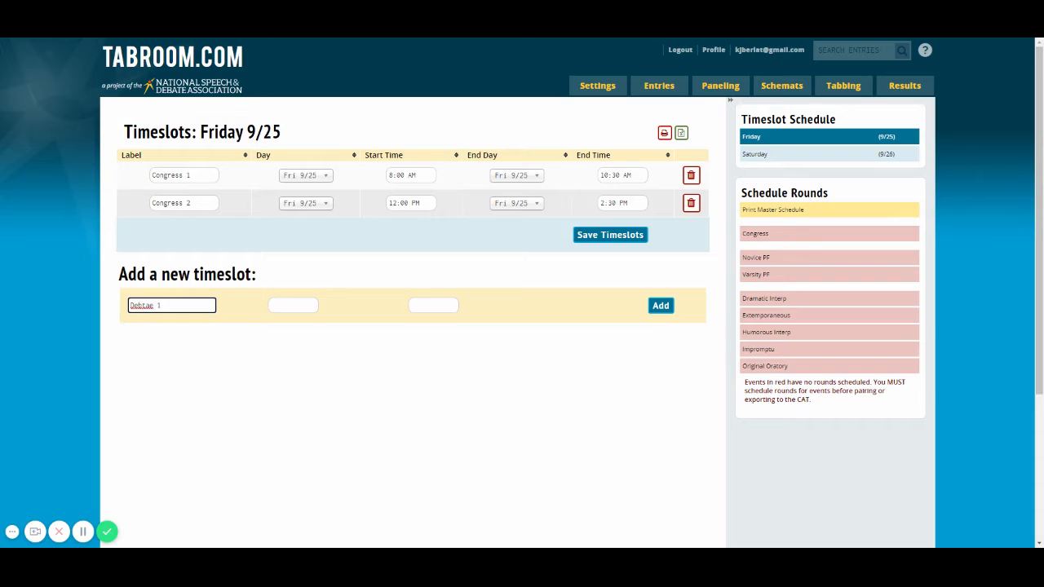
pyautogui.rightClick(152, 305)
pyautogui.click(187, 316)
pyautogui.click(293, 305)
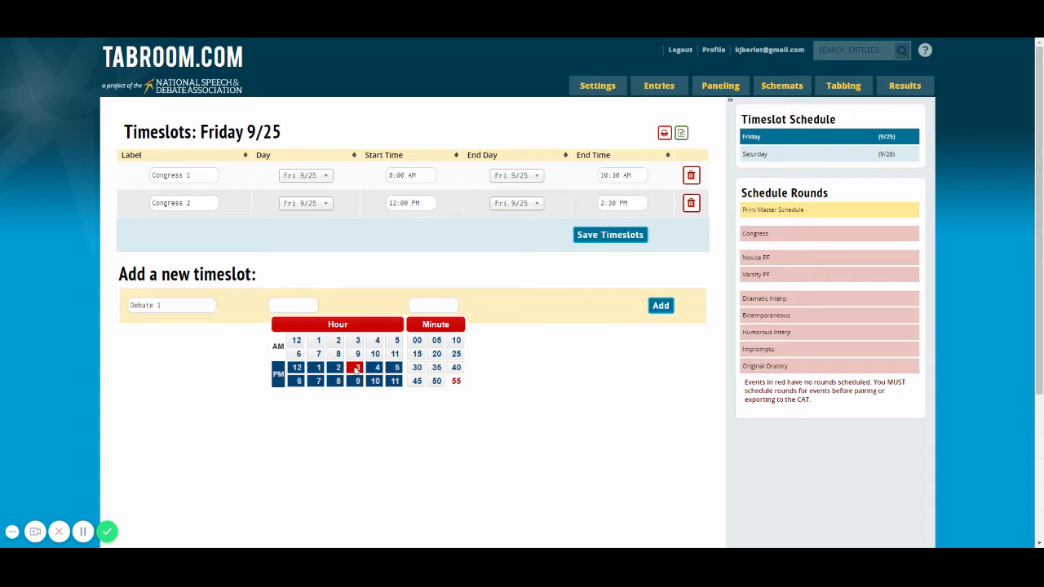
pyautogui.click(356, 368)
pyautogui.click(416, 367)
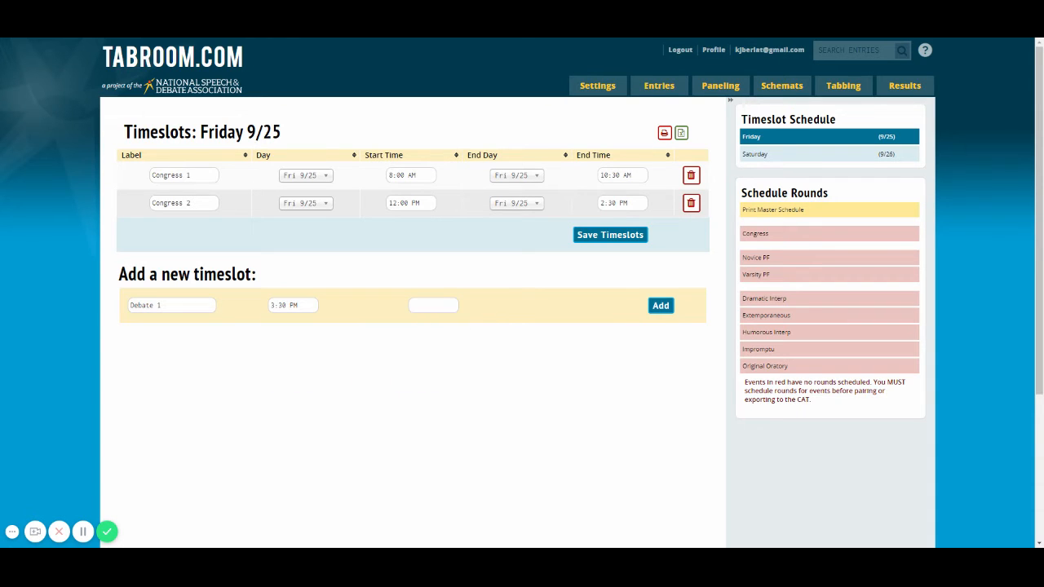
pyautogui.click(433, 305)
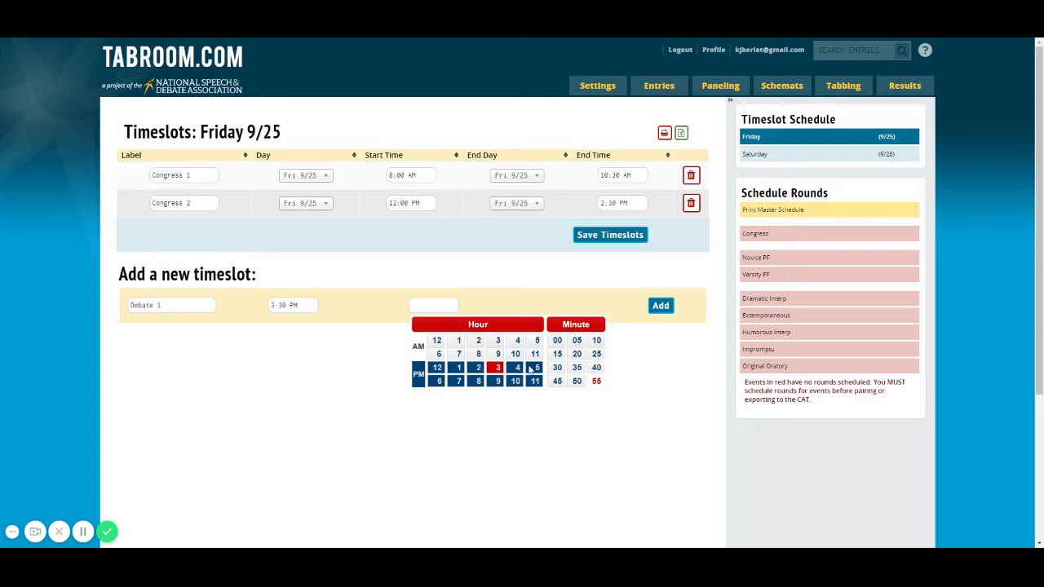
pyautogui.click(534, 367)
pyautogui.click(556, 341)
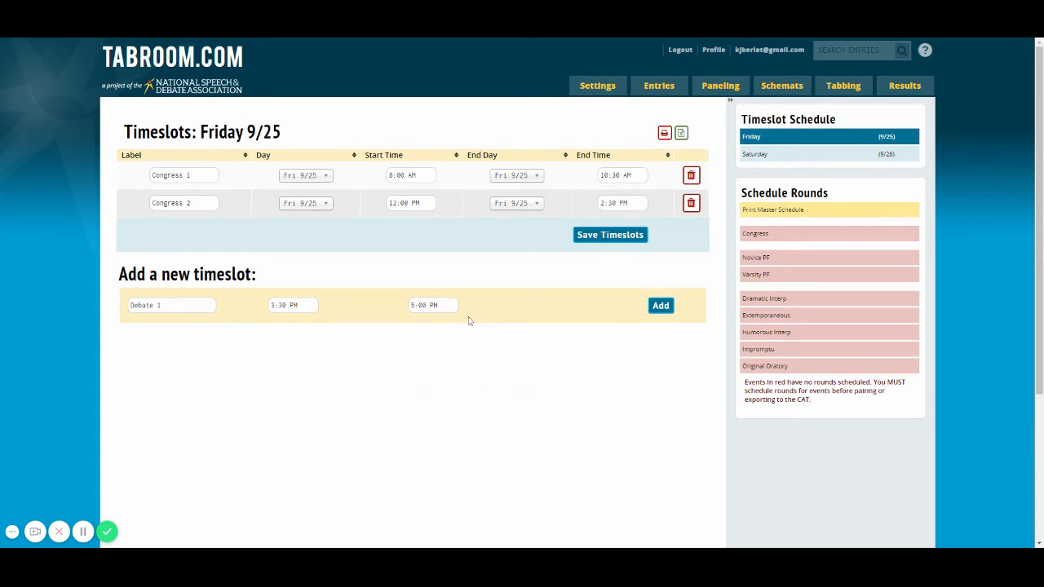
pyautogui.click(660, 306)
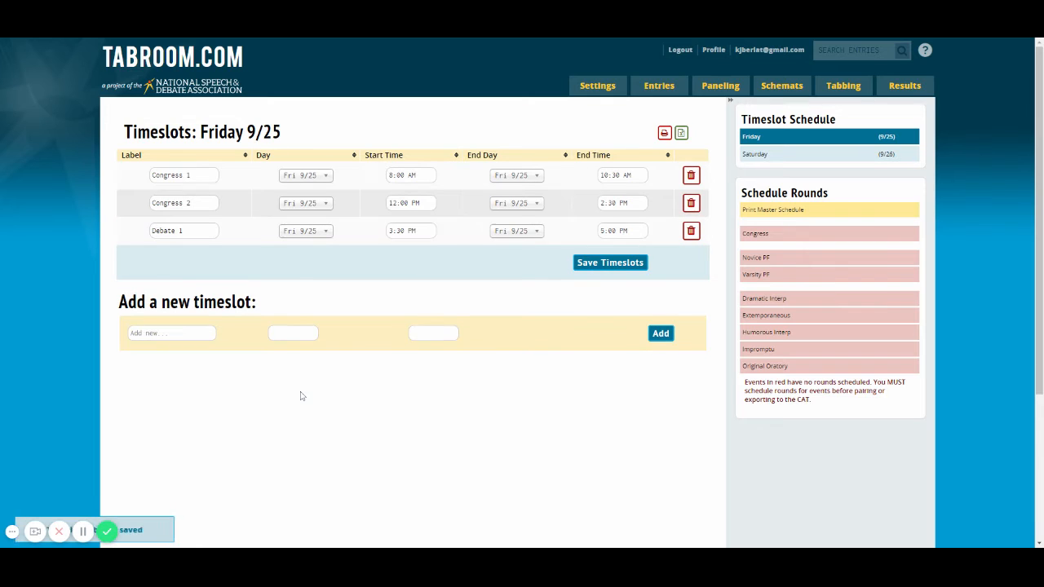
# Add a Friday timeslot labelled Debate 2 running from 5:45 PM to 6:45 PM
pyautogui.click(206, 334)
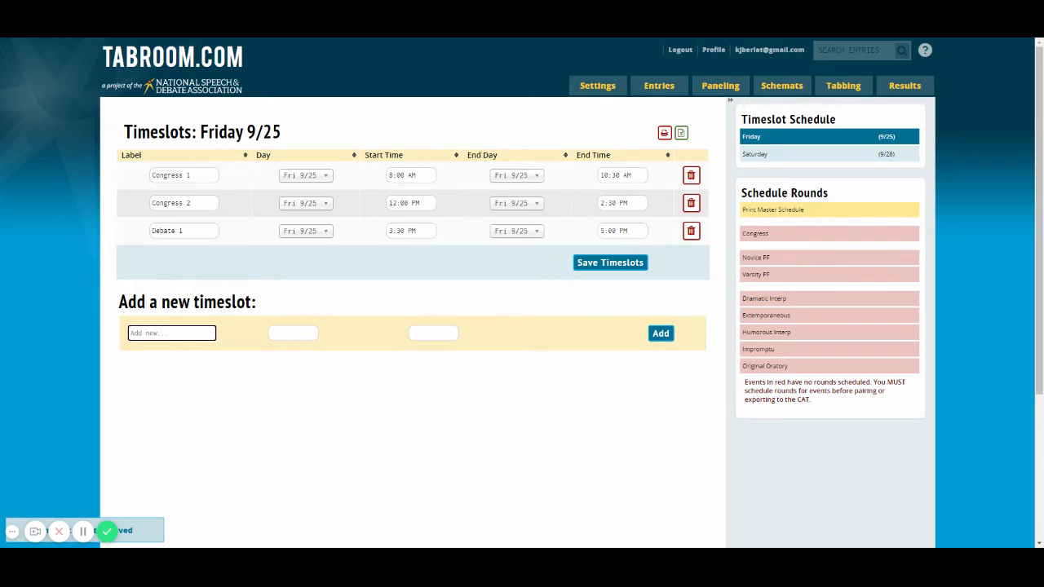
pyautogui.write('Debate 2')
pyautogui.press('Tab')
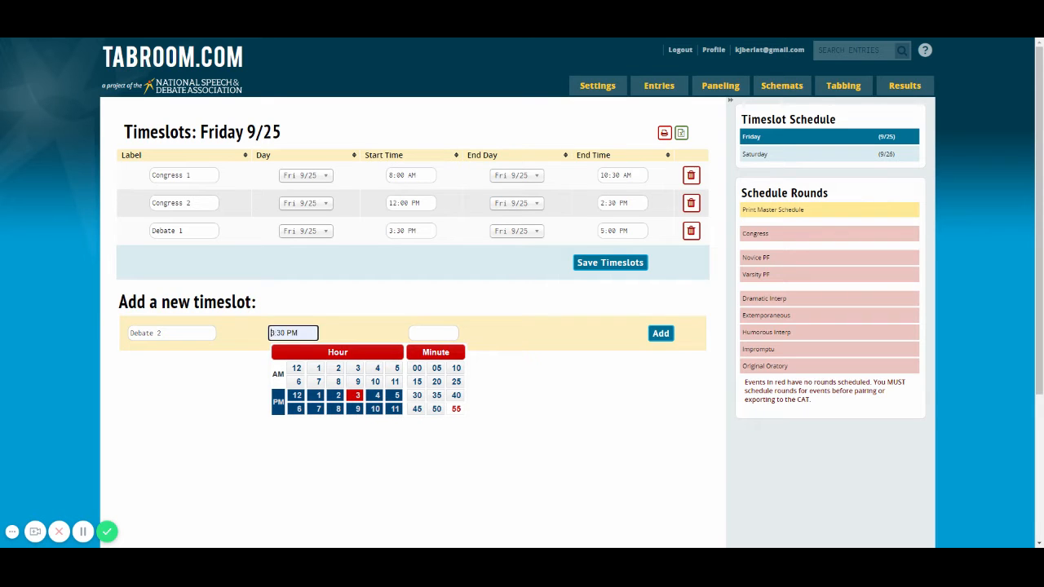
pyautogui.click(385, 354)
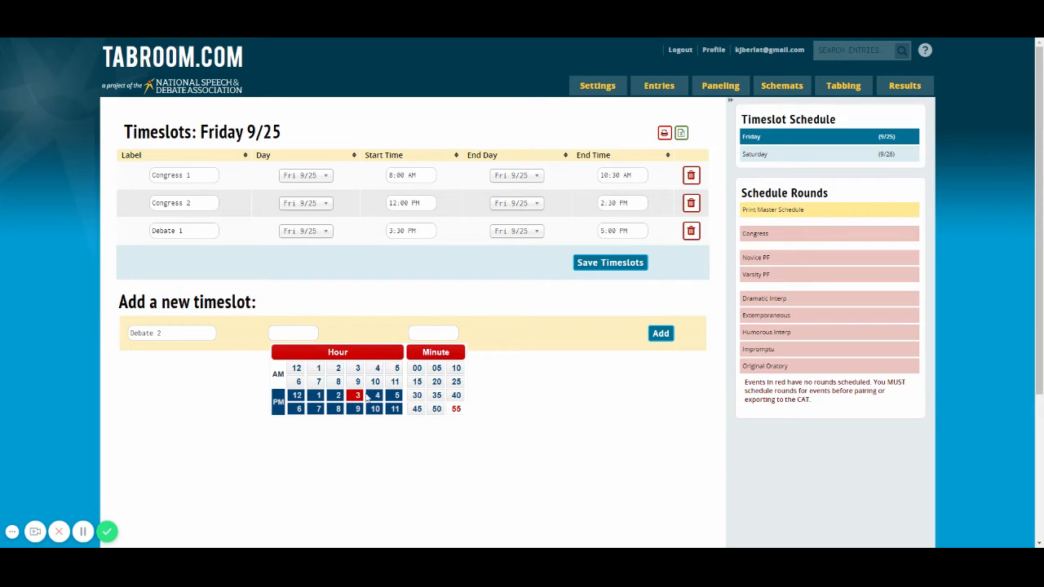
pyautogui.click(395, 398)
pyautogui.click(417, 408)
pyautogui.click(428, 332)
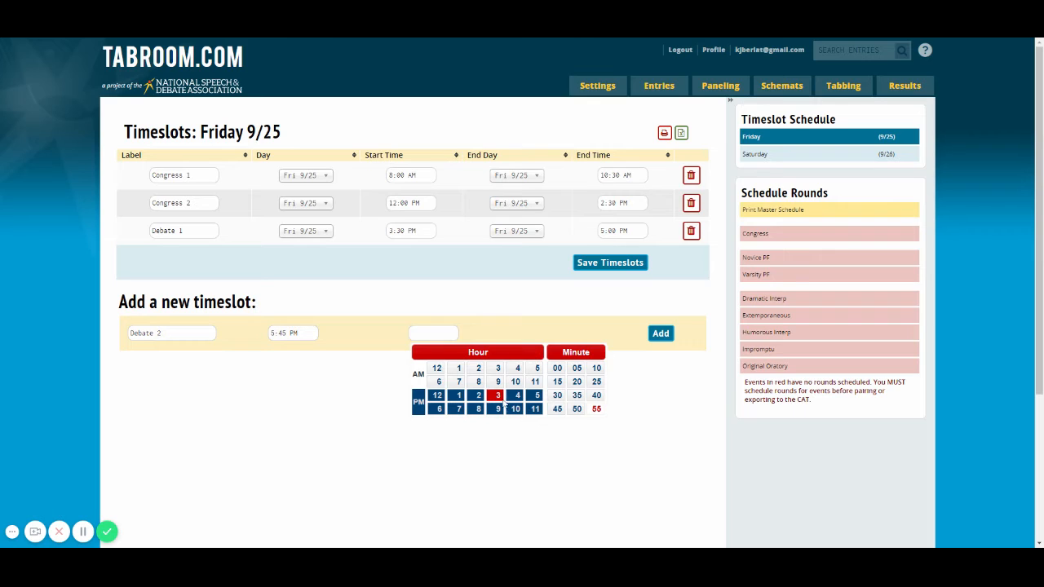
pyautogui.click(438, 409)
pyautogui.click(557, 409)
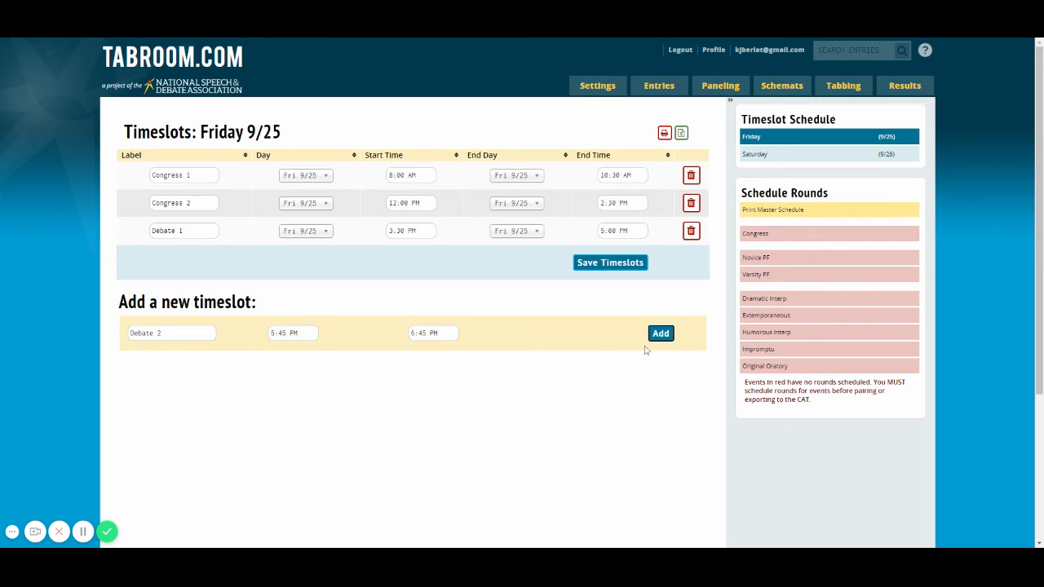
# Add a Friday timeslot labelled Debate 3 with start time 7:00 PM and end time 8:00 AM
pyautogui.click(173, 362)
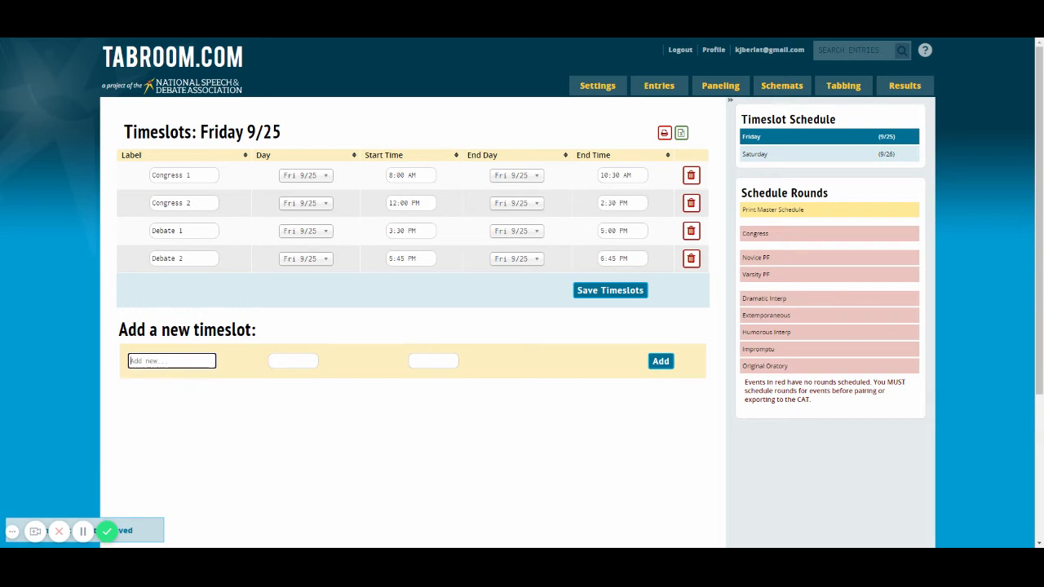
pyautogui.write('Debate 3')
pyautogui.press('Tab')
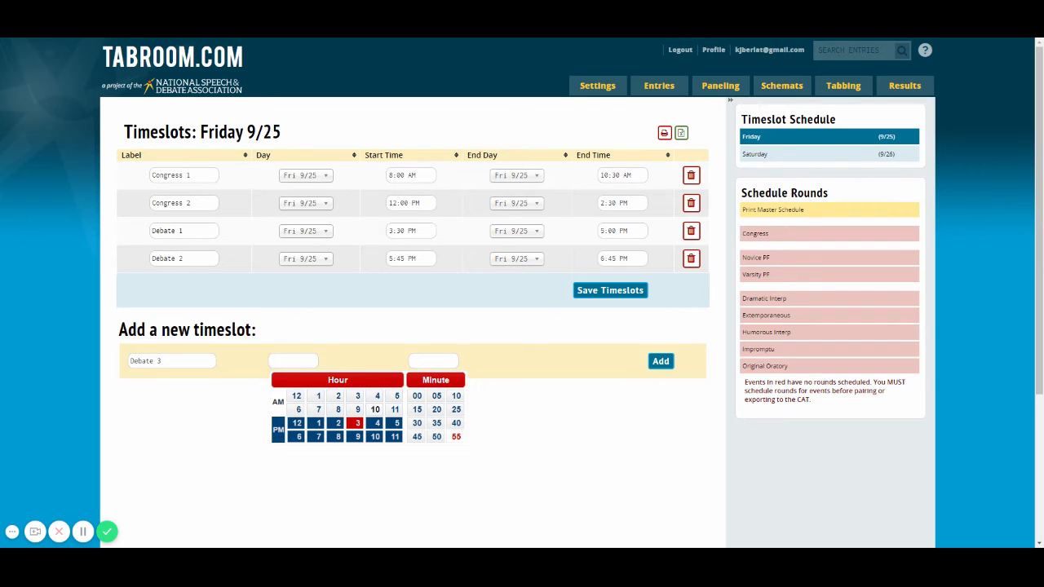
pyautogui.click(315, 437)
pyautogui.click(417, 395)
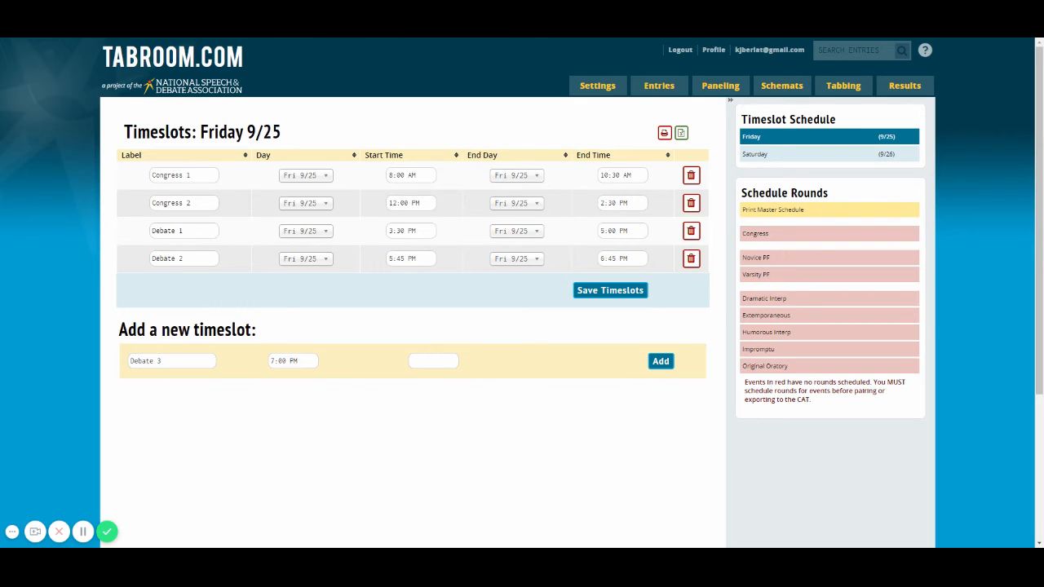
pyautogui.click(433, 360)
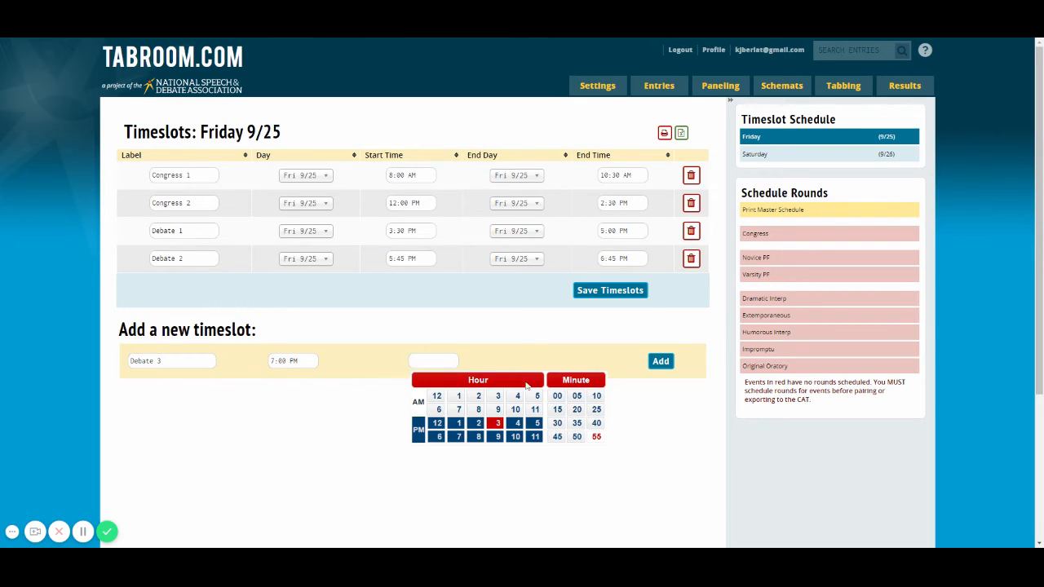
pyautogui.click(478, 409)
pyautogui.click(557, 395)
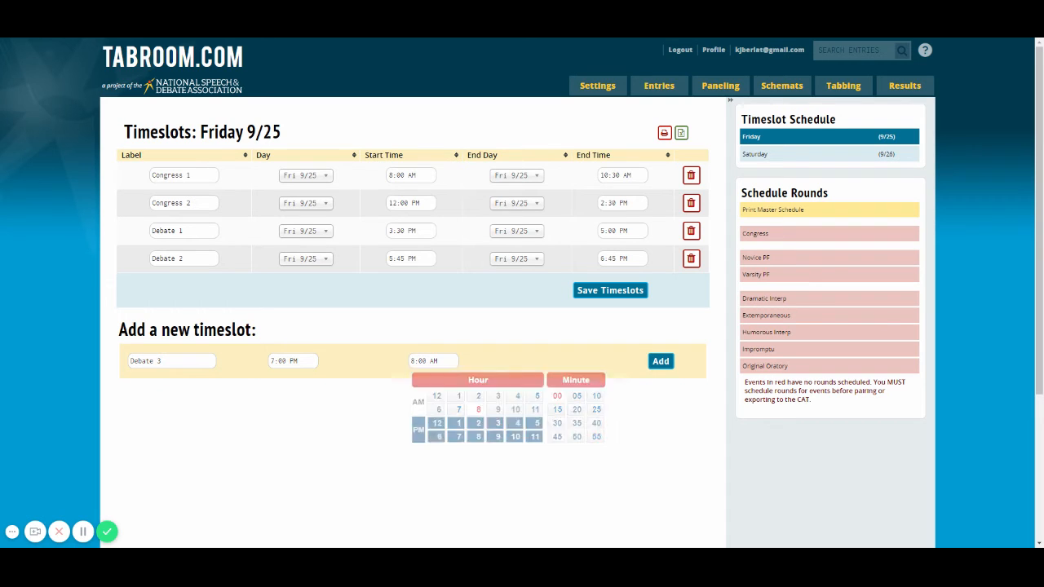
pyautogui.click(660, 361)
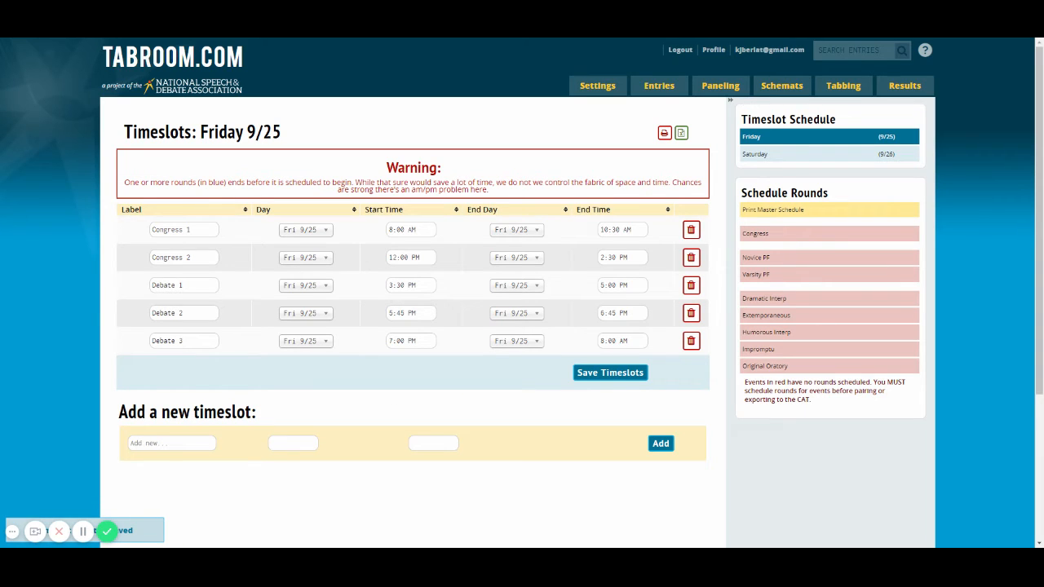
# Try to change the Debate 3 timeslot's end time to 8:00 PM
pyautogui.click(619, 341)
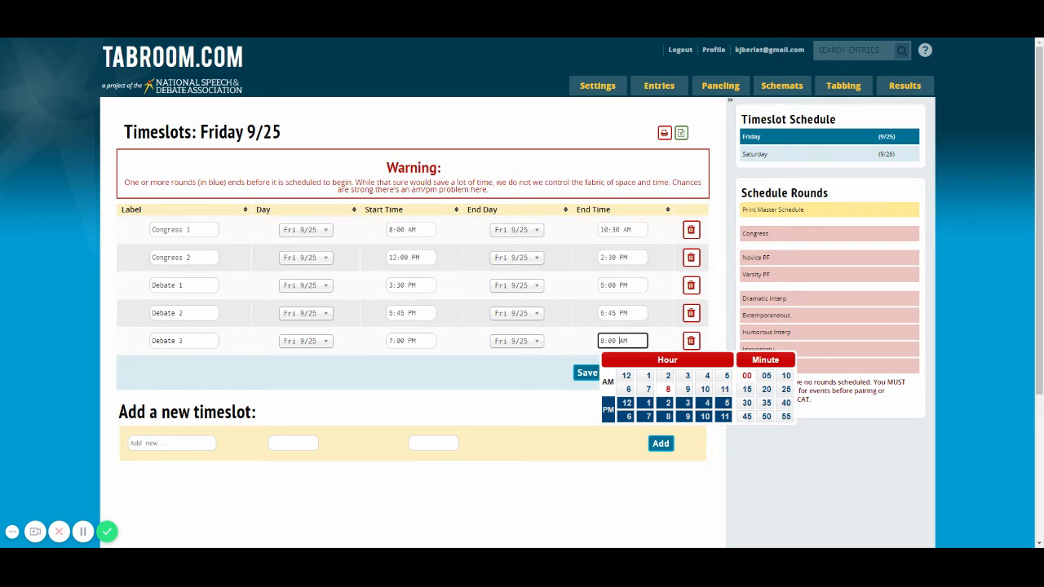
pyautogui.click(669, 416)
pyautogui.click(589, 421)
# Add a Friday timeslot labelled Debate 4 running from 8:15 PM to 9:15 PM
pyautogui.click(172, 444)
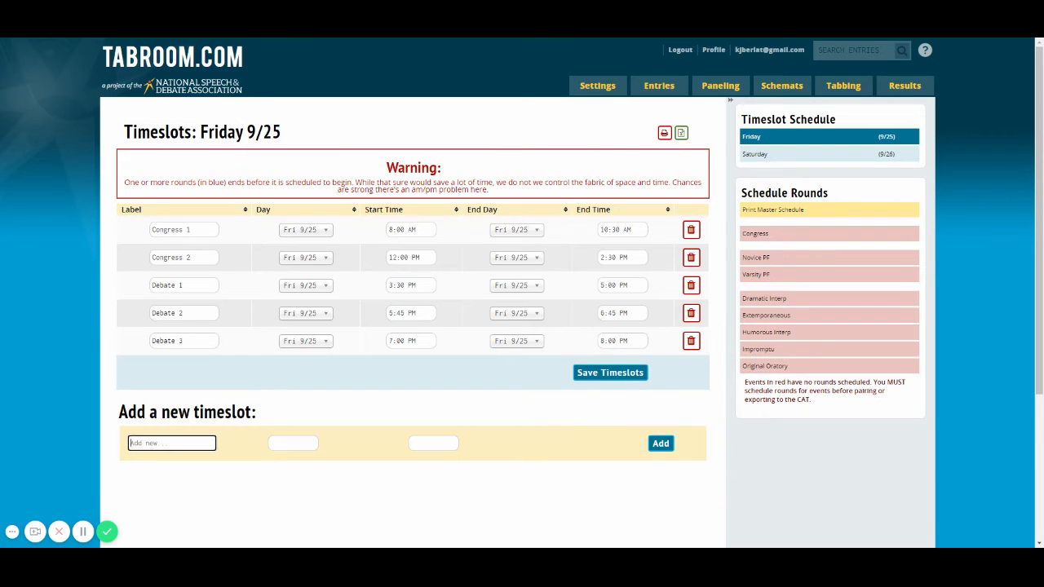
pyautogui.write('Debate 4')
pyautogui.press('Tab')
pyautogui.scroll(-1, 522, 294)
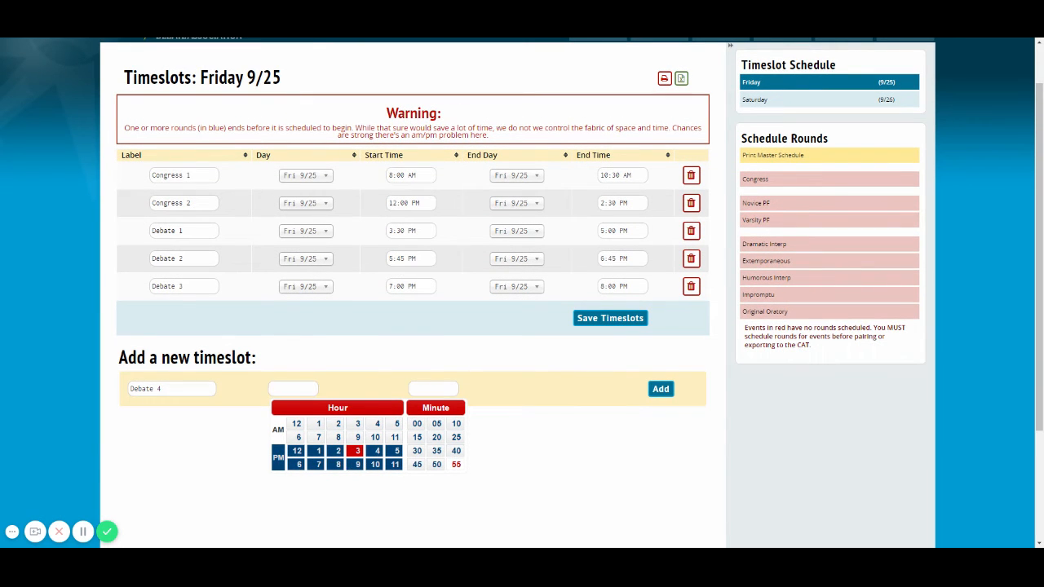
pyautogui.click(338, 463)
pyautogui.click(416, 437)
pyautogui.click(433, 389)
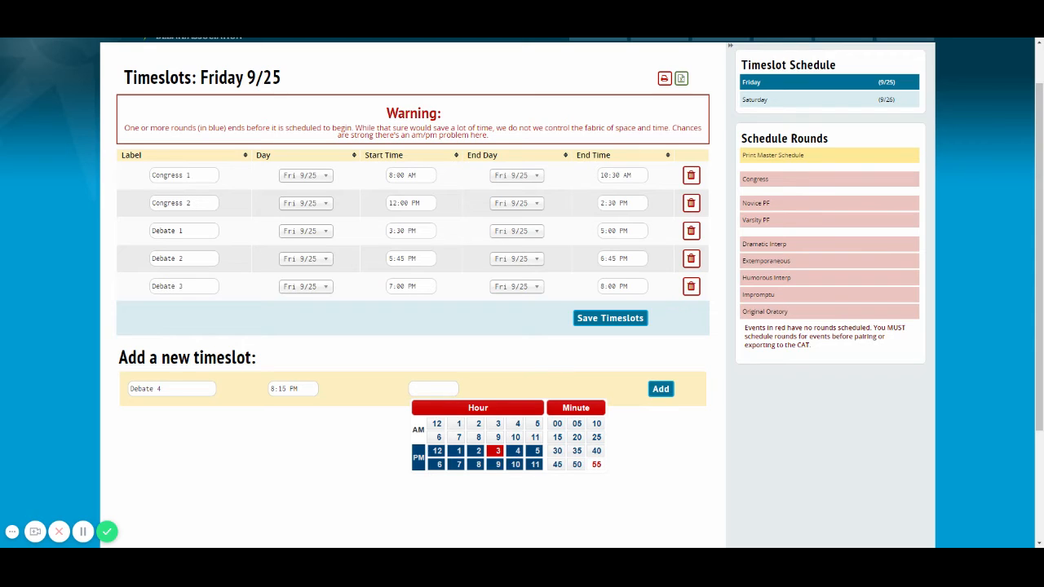
pyautogui.click(497, 463)
pyautogui.click(557, 437)
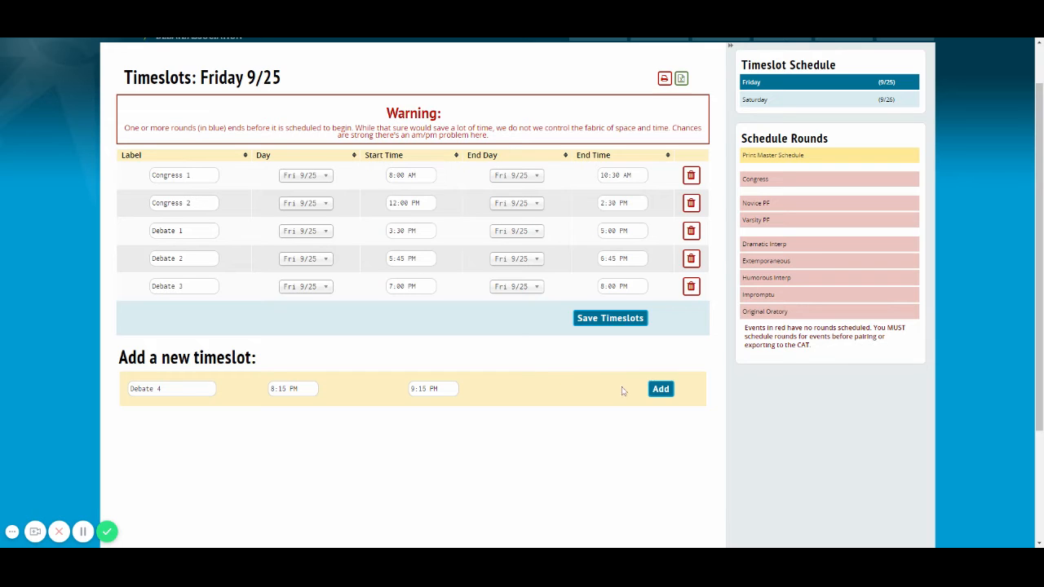
pyautogui.click(660, 389)
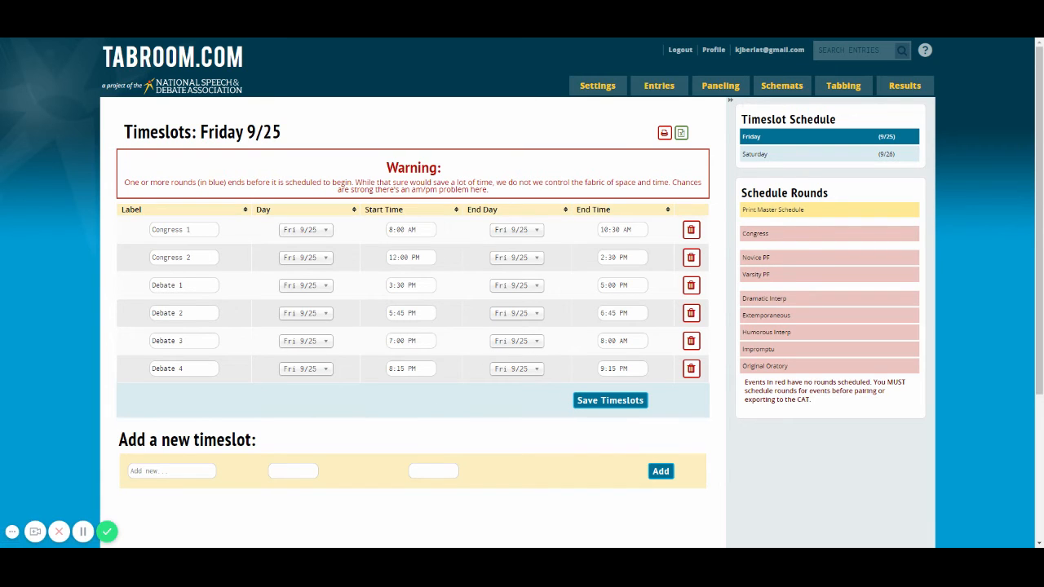
# Set the end time of Friday's Debate 3 timeslot to 8:00 PM and save the timeslots
pyautogui.click(611, 341)
pyautogui.click(668, 416)
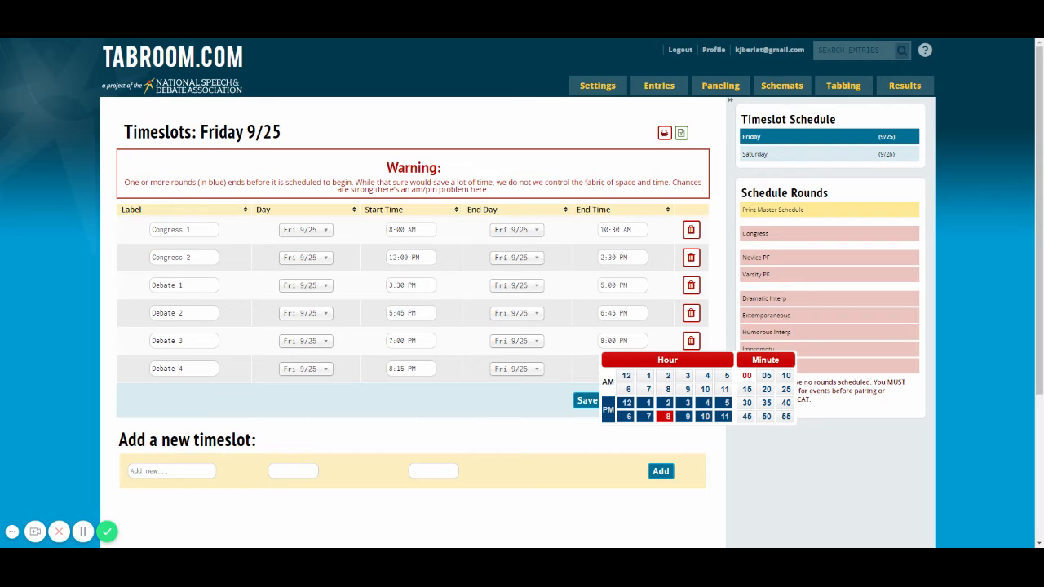
pyautogui.click(746, 376)
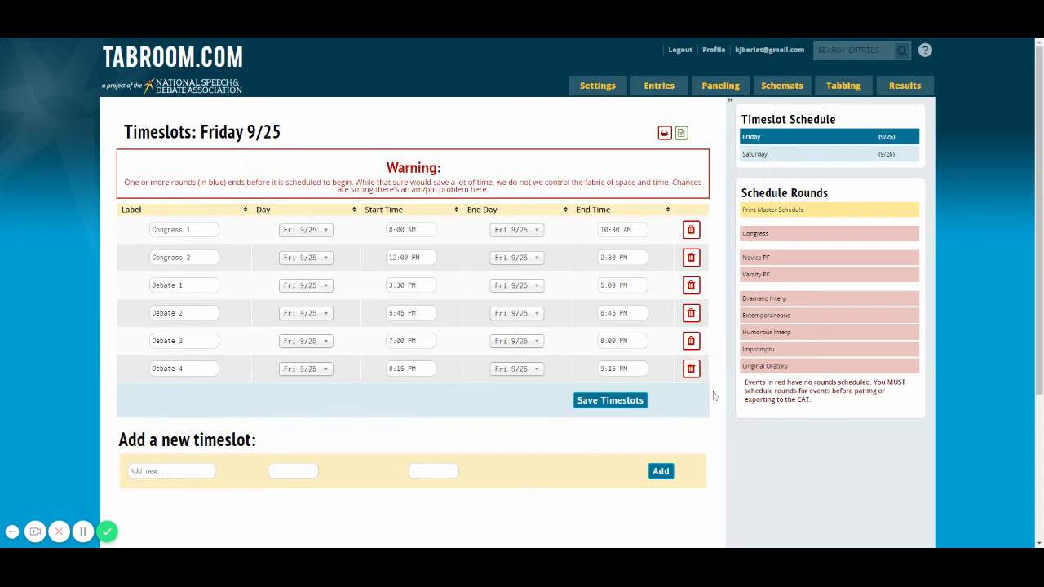
pyautogui.click(616, 402)
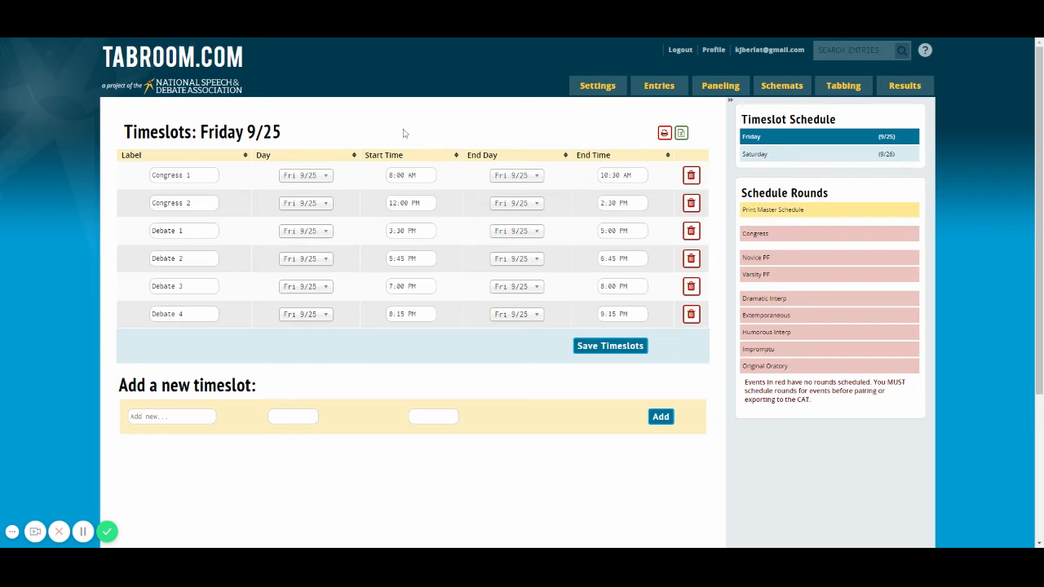
# Open Saturday's timeslot schedule and add a timeslot labelled Speech 1 running from 8:00 AM to 9:30 AM
pyautogui.click(755, 158)
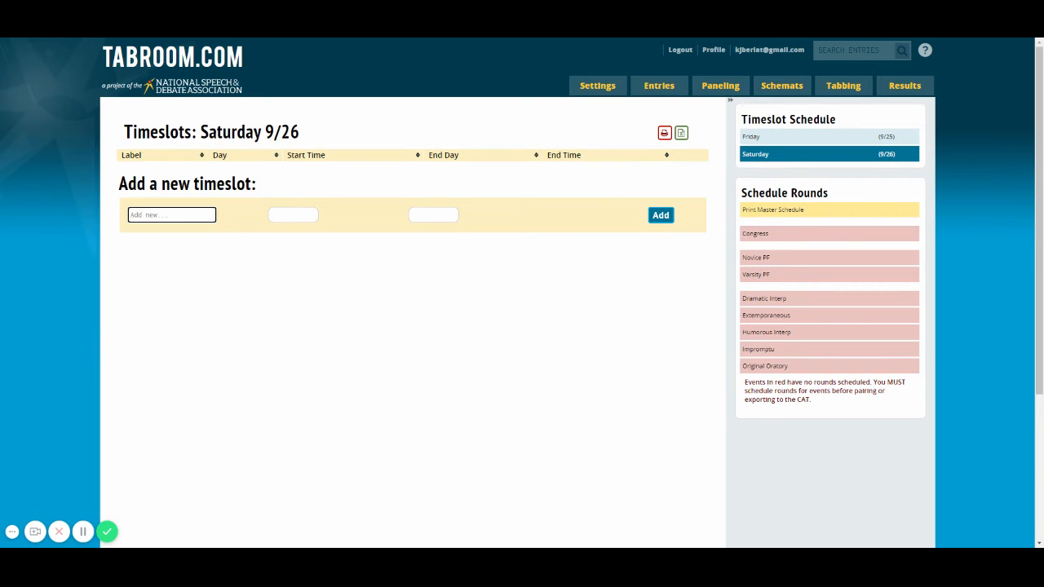
pyautogui.write('Speech 1')
pyautogui.click(289, 215)
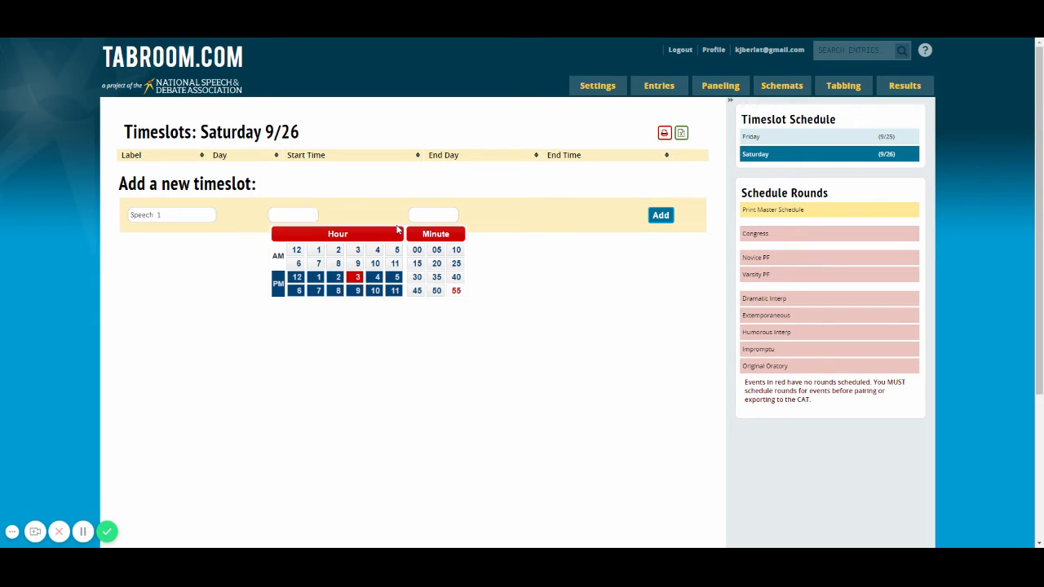
pyautogui.click(338, 263)
pyautogui.click(416, 250)
pyautogui.click(430, 215)
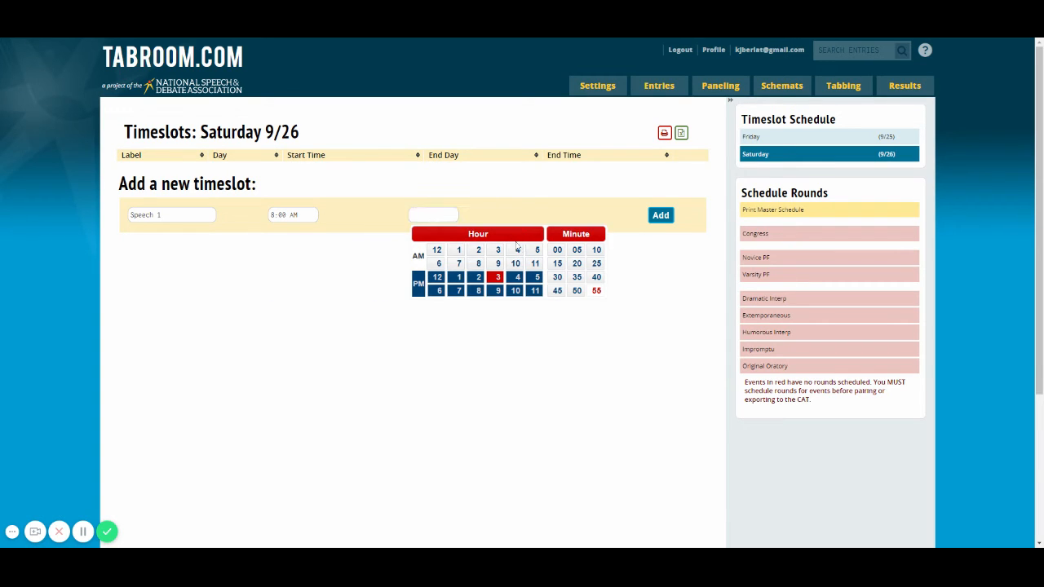
pyautogui.click(498, 263)
pyautogui.click(557, 276)
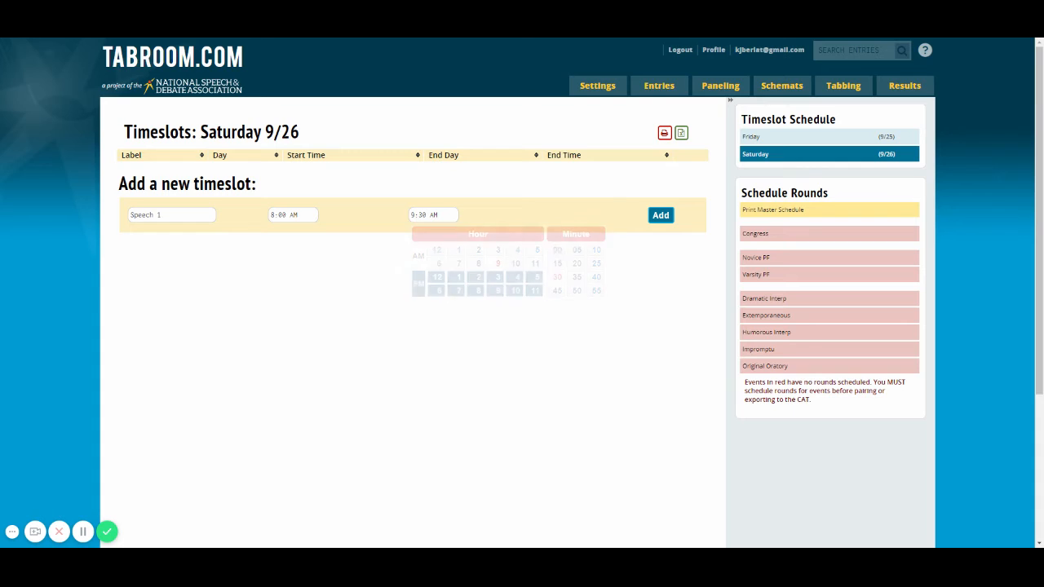
pyautogui.click(660, 216)
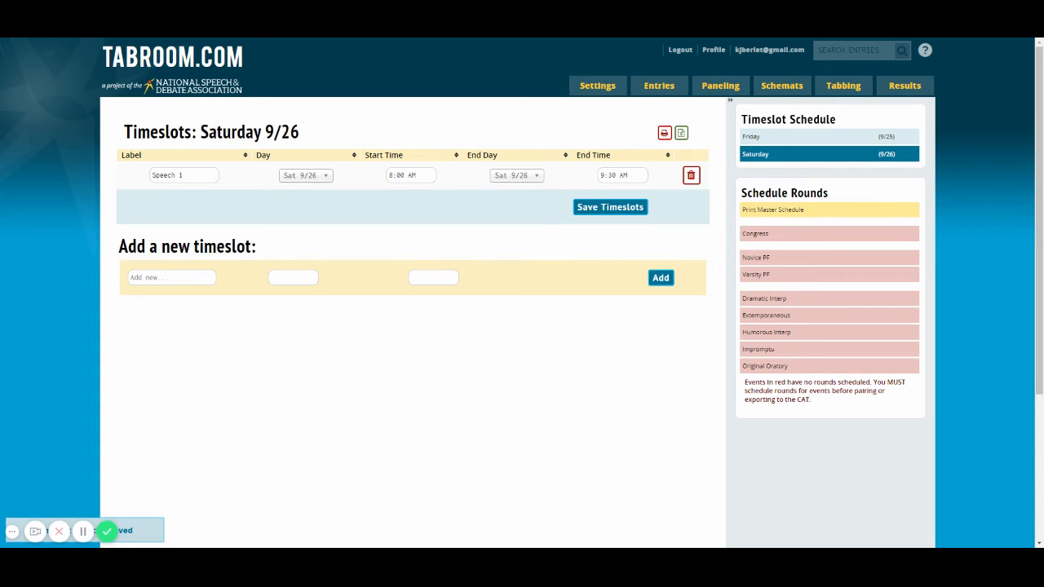
# Add a Saturday timeslot labelled Speech 2 running from 9:45 AM to 11:00 AM
pyautogui.write('Speech 2')
pyautogui.press('Tab')
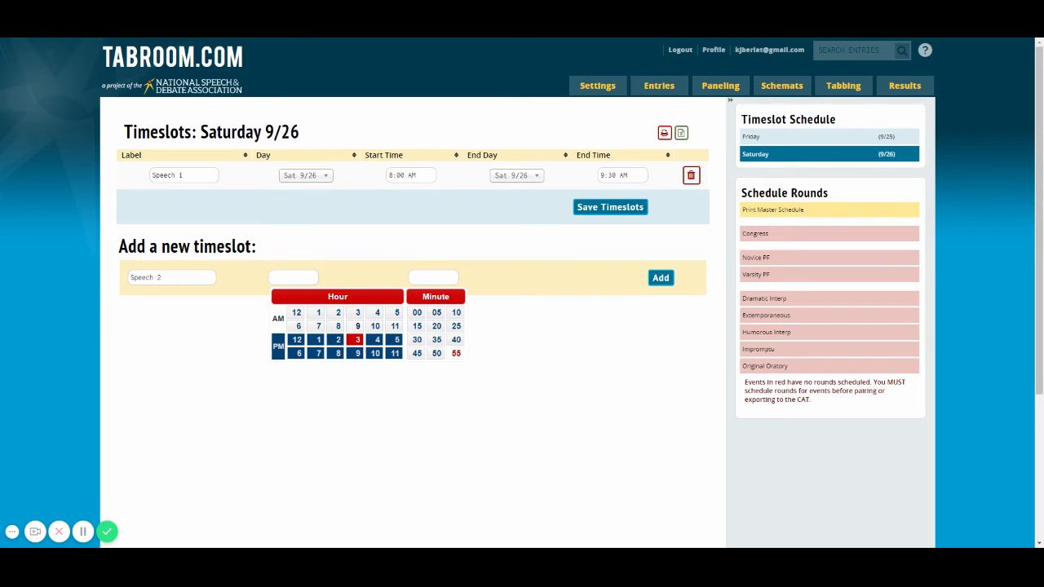
pyautogui.click(357, 326)
pyautogui.click(417, 353)
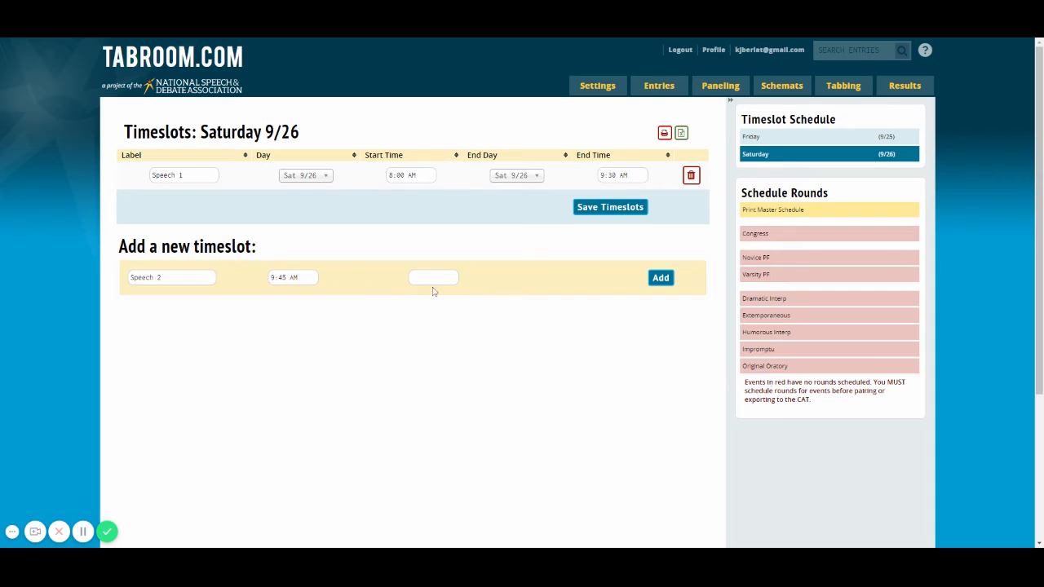
pyautogui.click(433, 278)
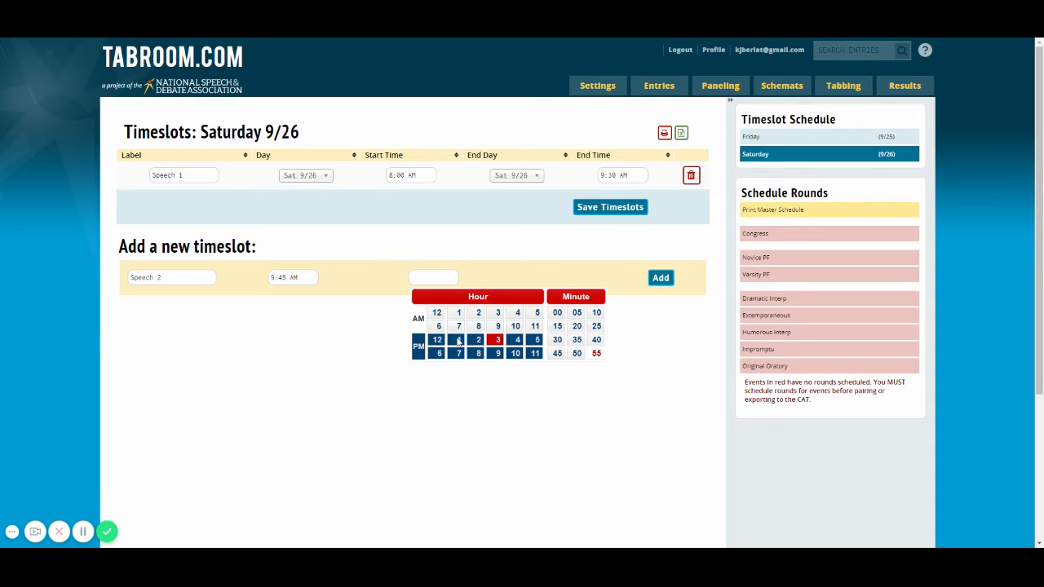
pyautogui.click(535, 353)
pyautogui.click(557, 313)
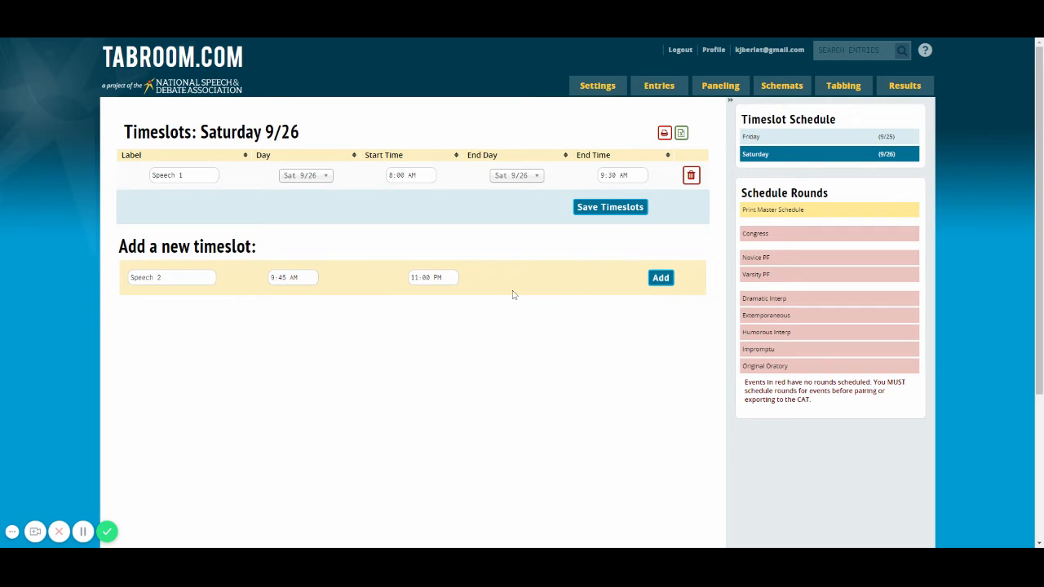
pyautogui.click(432, 277)
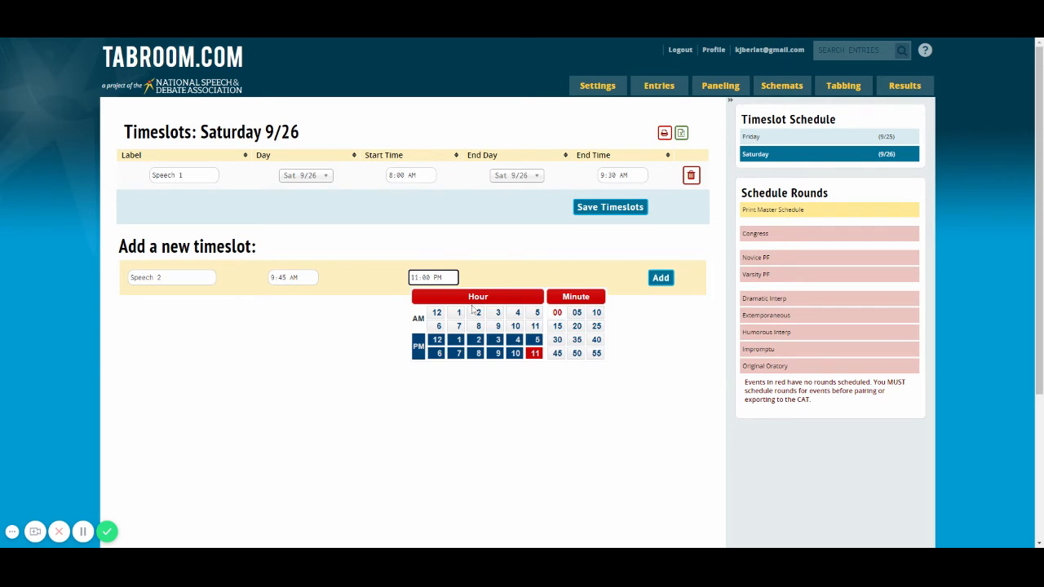
pyautogui.click(535, 326)
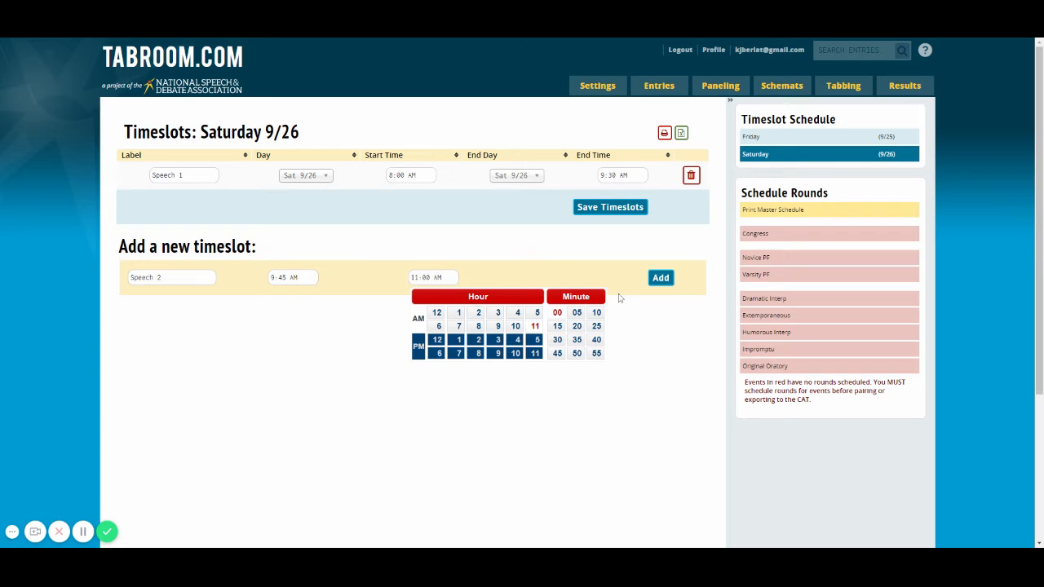
pyautogui.click(661, 278)
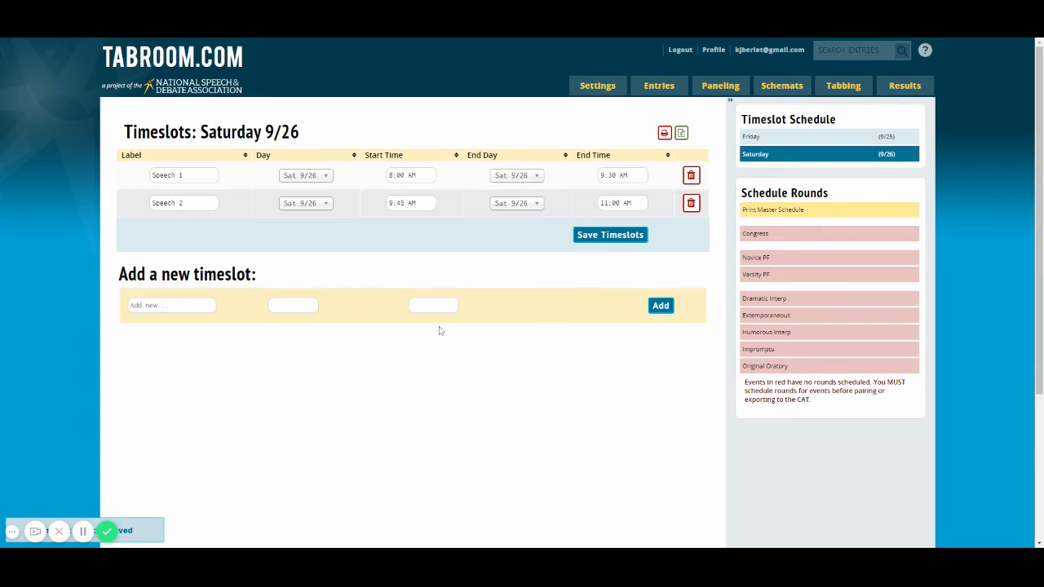
# Add a Saturday timeslot labelled Speech 3 running from 11:15 AM to 12:30 PM
pyautogui.click(167, 305)
pyautogui.write('Speech 3')
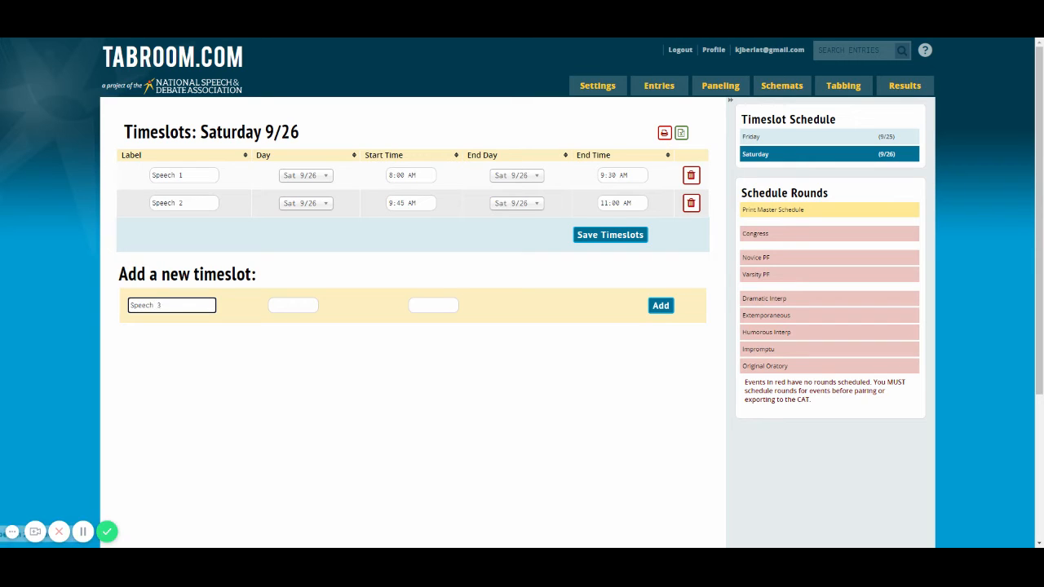
pyautogui.press('Tab')
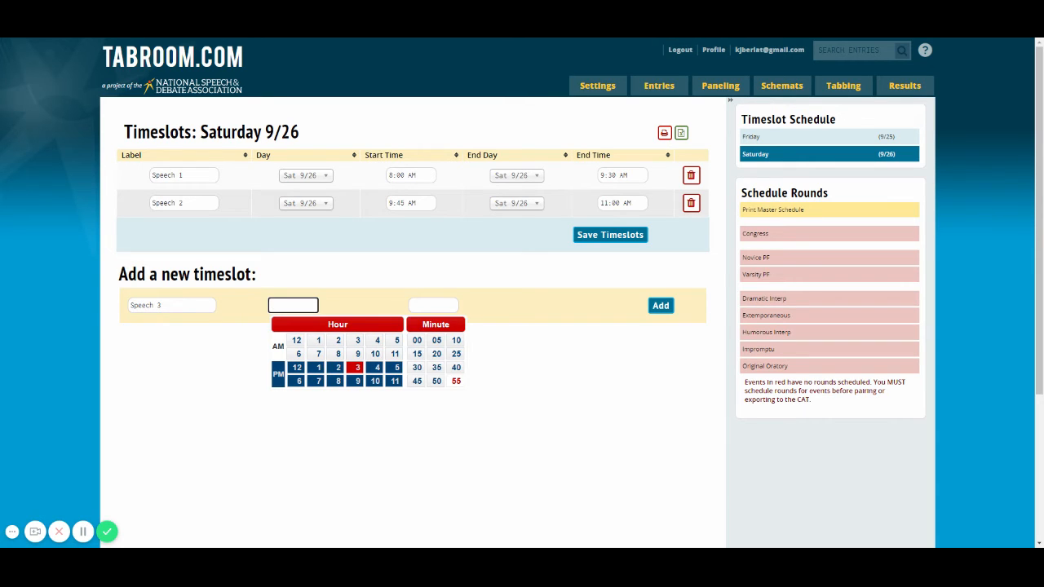
pyautogui.click(392, 328)
pyautogui.click(395, 353)
pyautogui.click(416, 353)
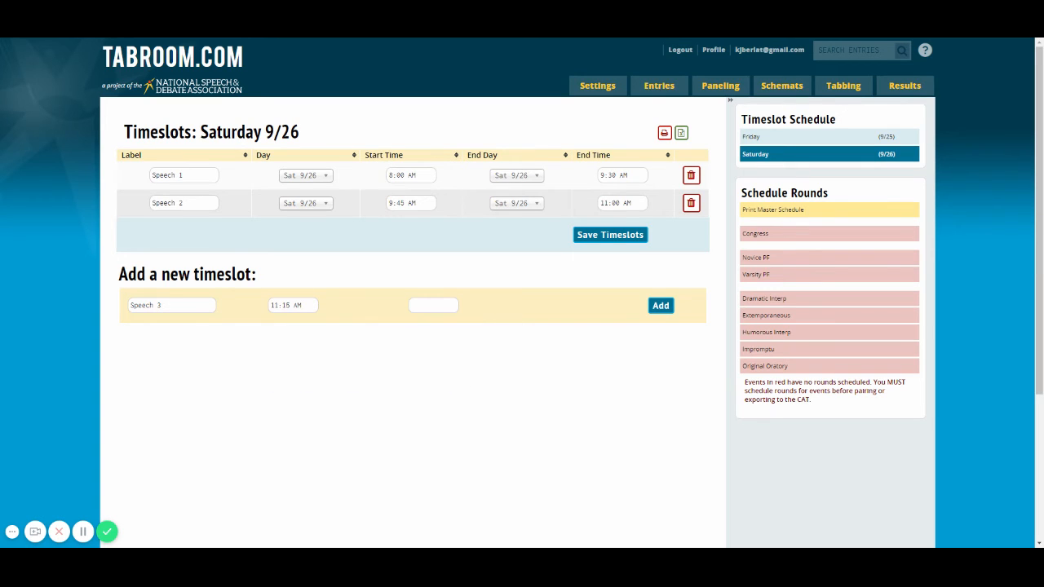
pyautogui.click(433, 304)
pyautogui.click(526, 329)
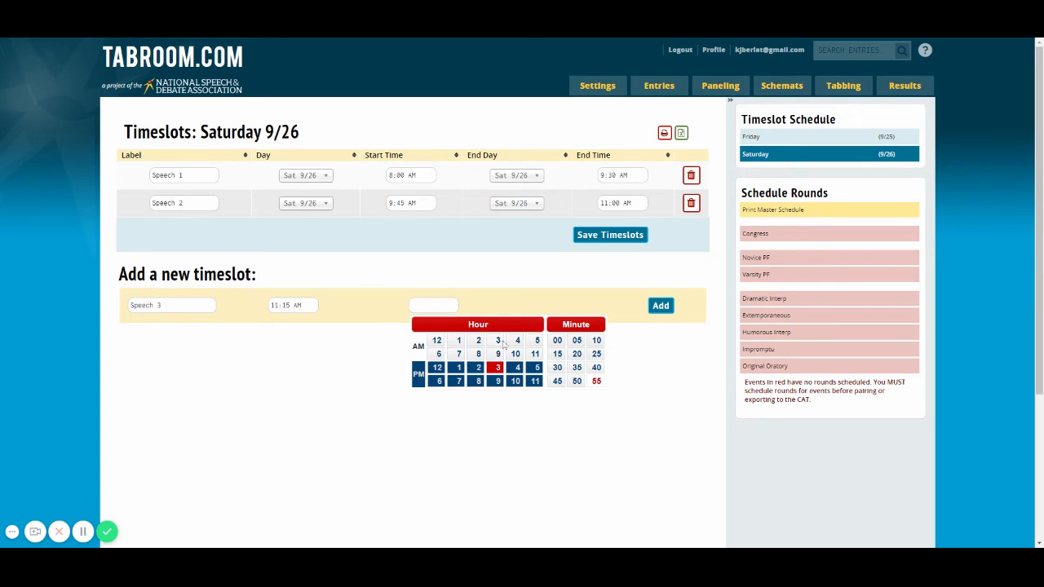
pyautogui.click(437, 368)
pyautogui.click(558, 368)
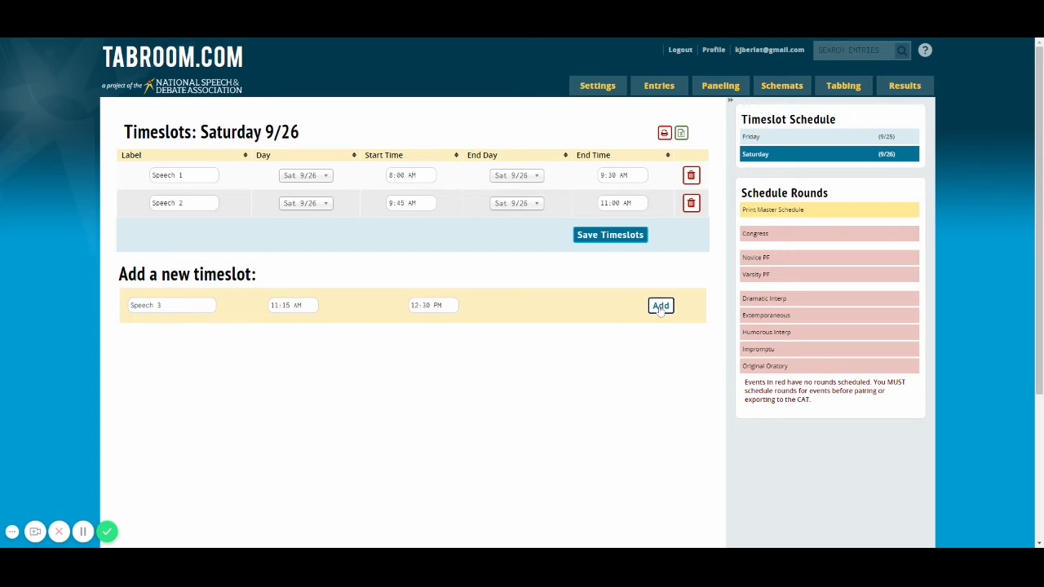
pyautogui.click(660, 306)
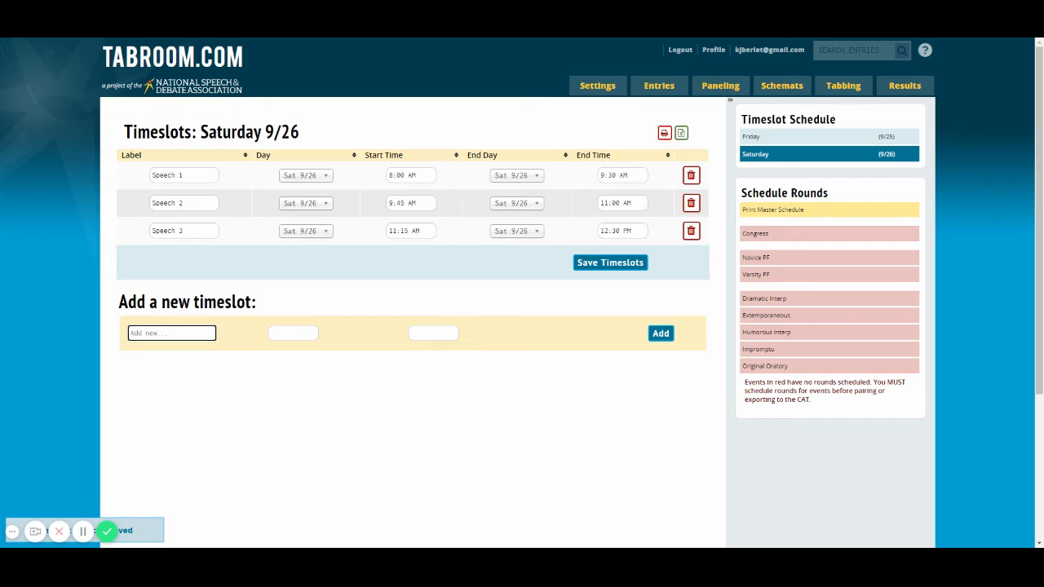
# Add a Saturday timeslot labelled Debate 5 running from 12:45 PM to 1:45 PM
pyautogui.write('Debate3 5')
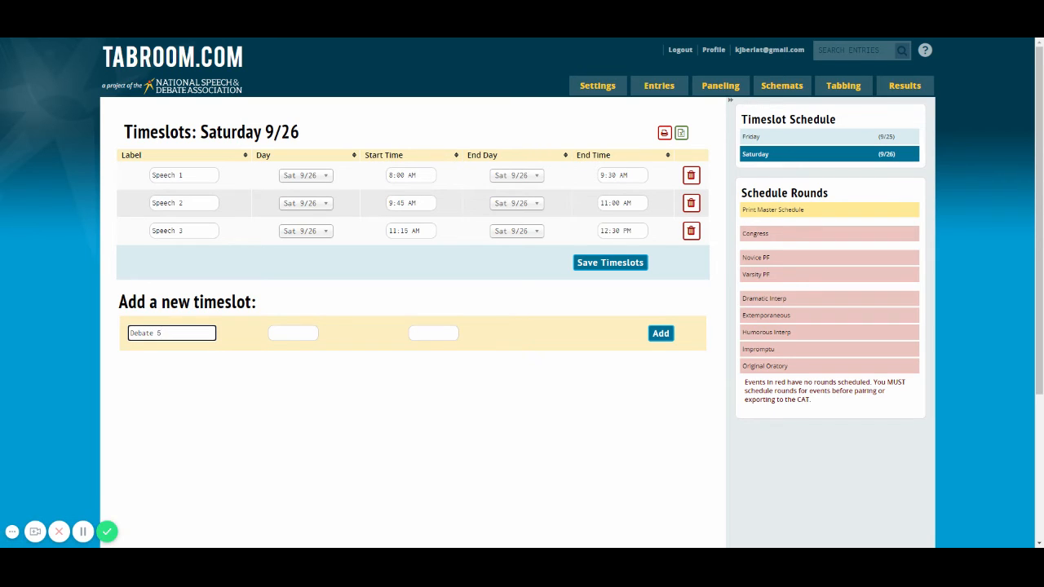
pyautogui.click(291, 332)
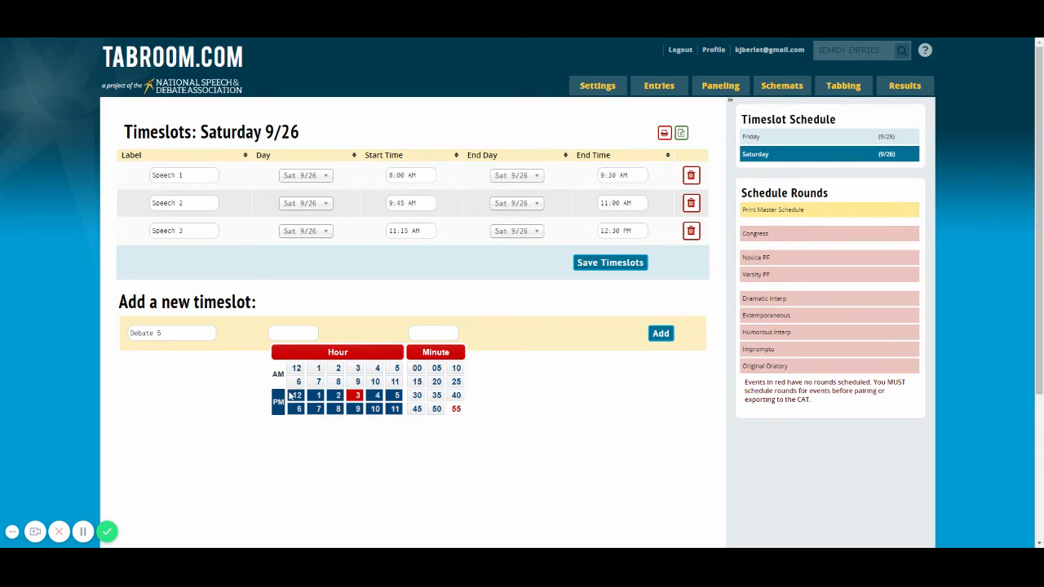
pyautogui.click(295, 395)
pyautogui.click(416, 408)
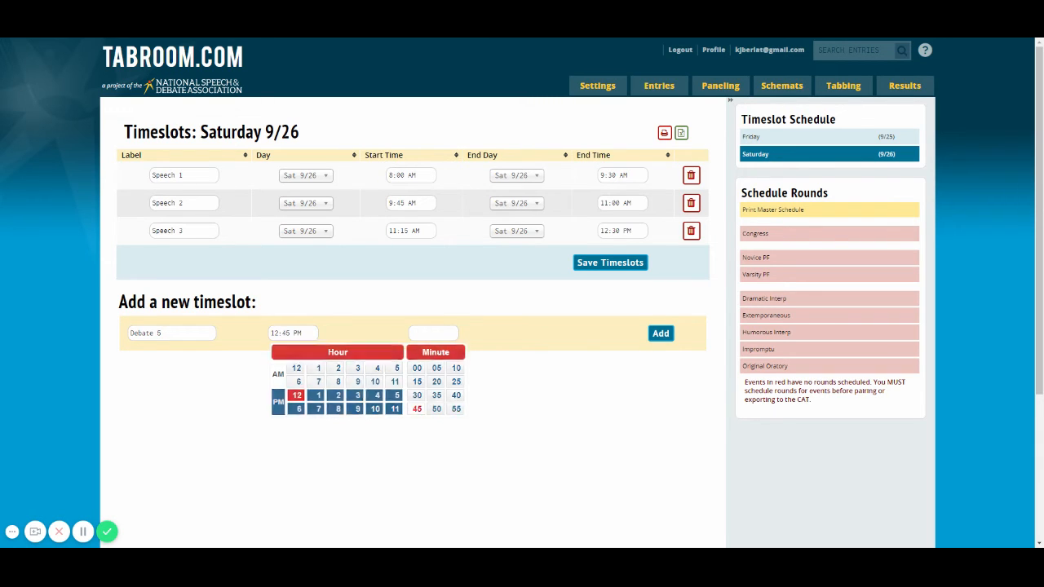
pyautogui.click(433, 333)
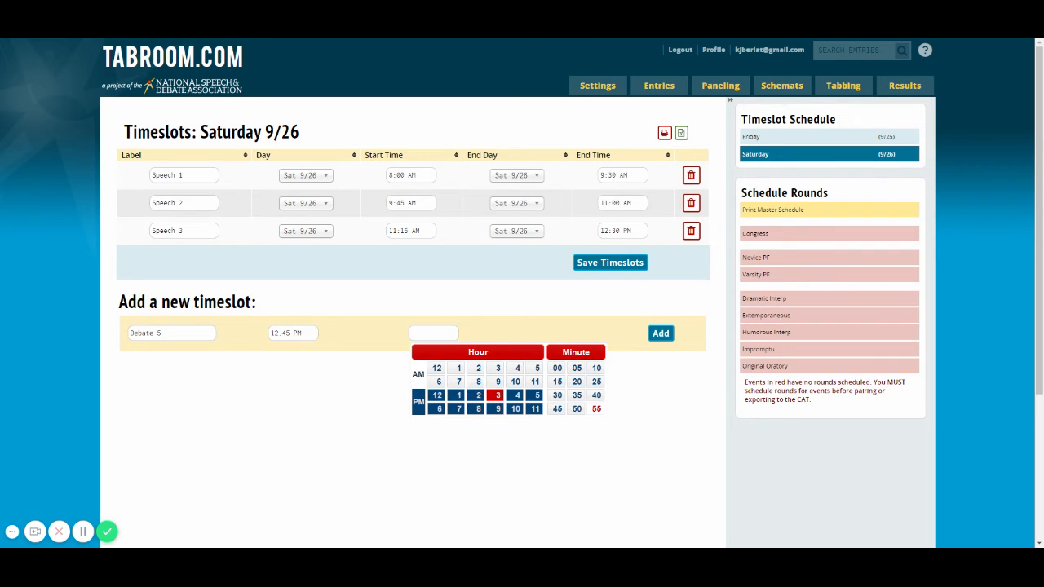
pyautogui.click(458, 395)
pyautogui.click(557, 408)
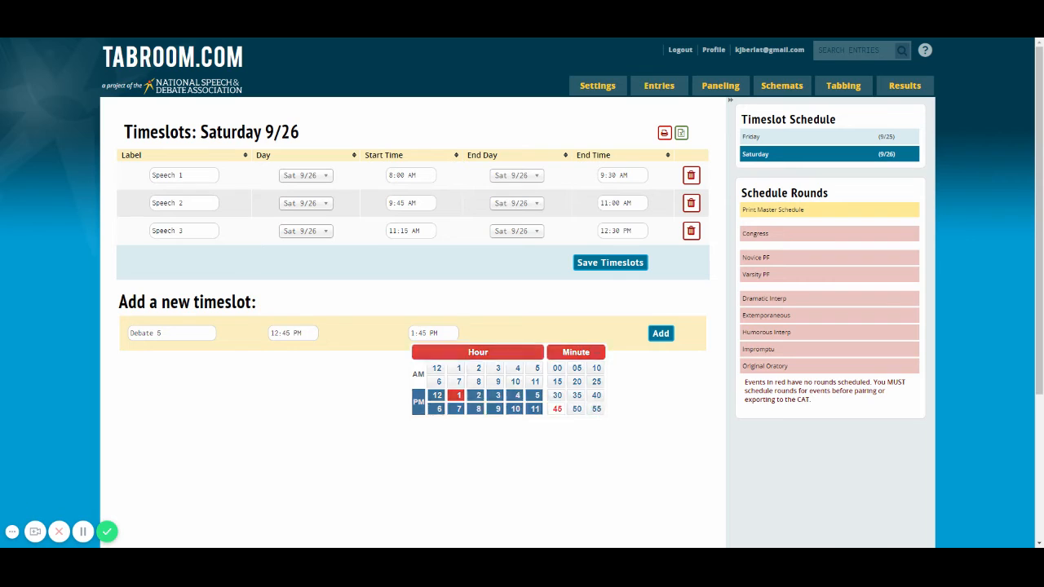
pyautogui.click(662, 334)
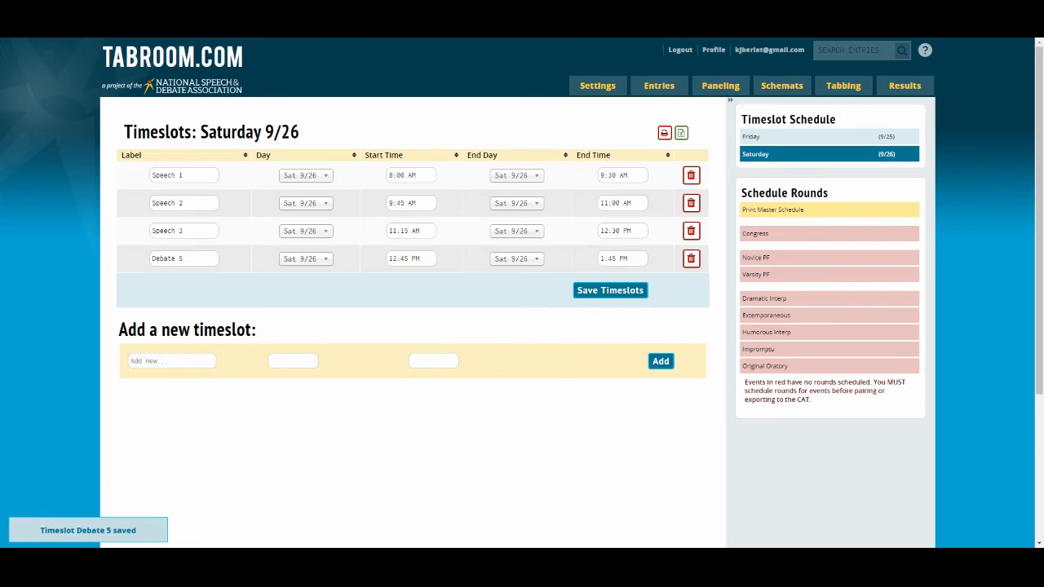
# Add a Saturday timeslot labelled Speech 4 running from 2:30 PM to 3:30 PM
pyautogui.write('Sp')
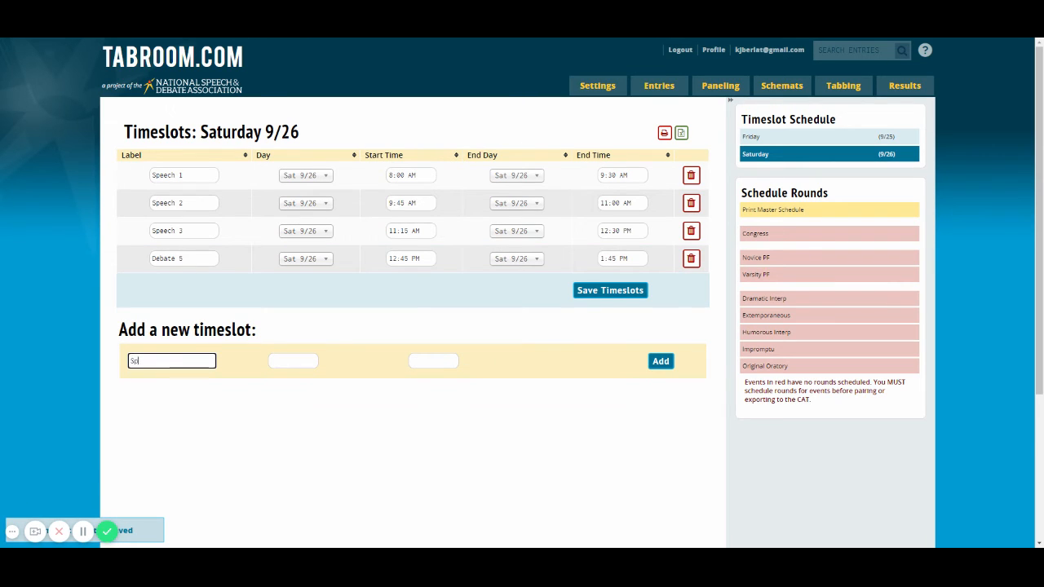
pyautogui.write('eech 4')
pyautogui.press('Tab')
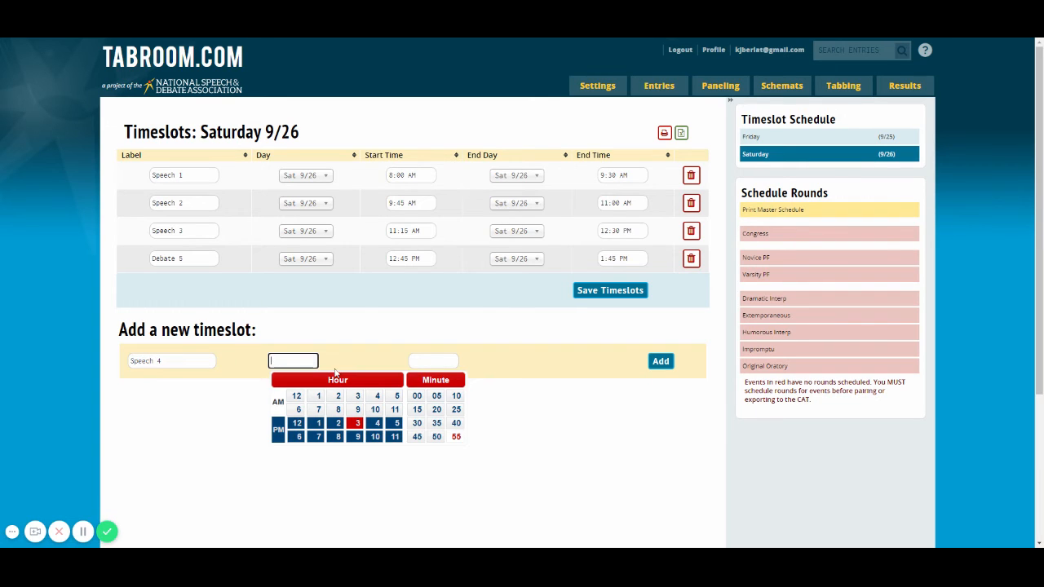
pyautogui.click(385, 382)
pyautogui.click(338, 423)
pyautogui.click(417, 422)
pyautogui.click(432, 361)
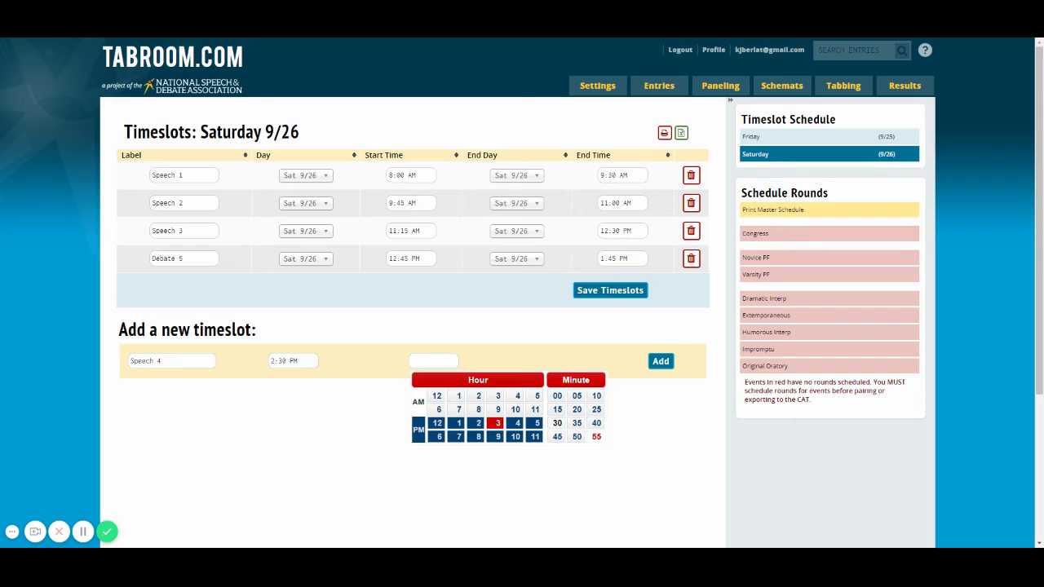
pyautogui.click(557, 422)
pyautogui.click(660, 361)
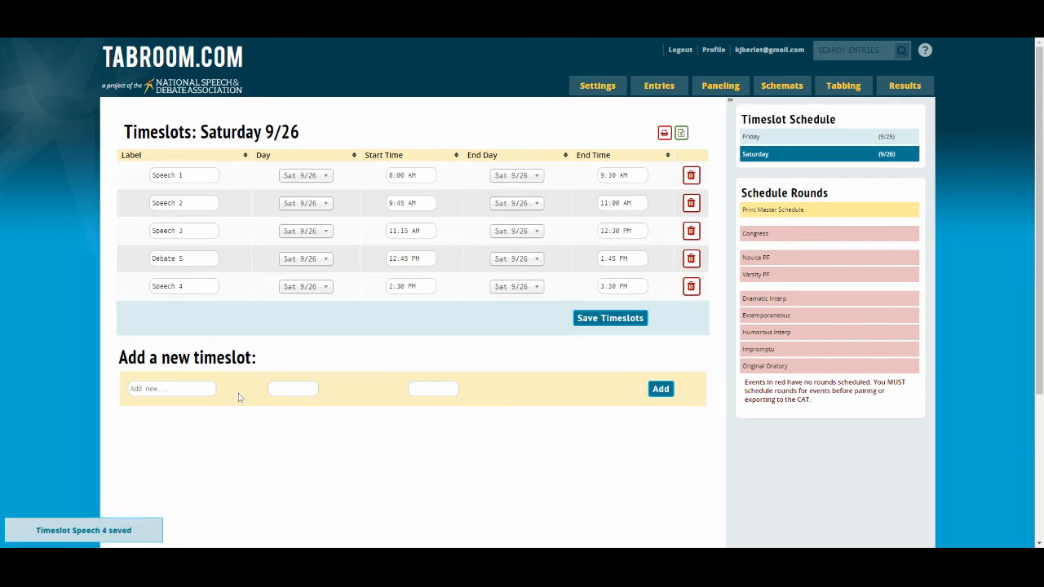
# Add a Saturday timeslot labelled Debate 6 running from 3:30 PM to 5:00 PM
pyautogui.click(186, 389)
pyautogui.write('Debate 6')
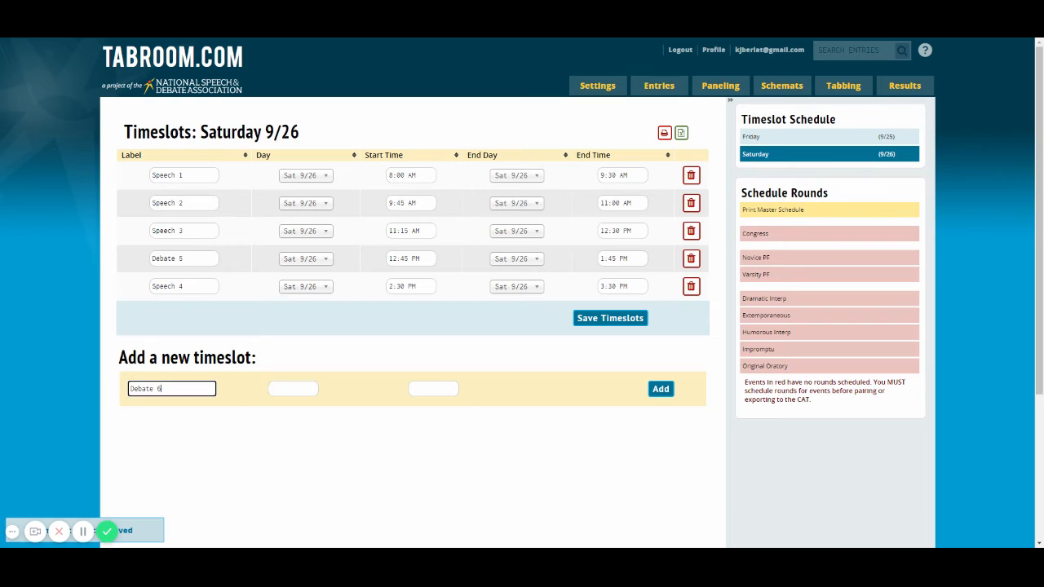
pyautogui.press('Tab')
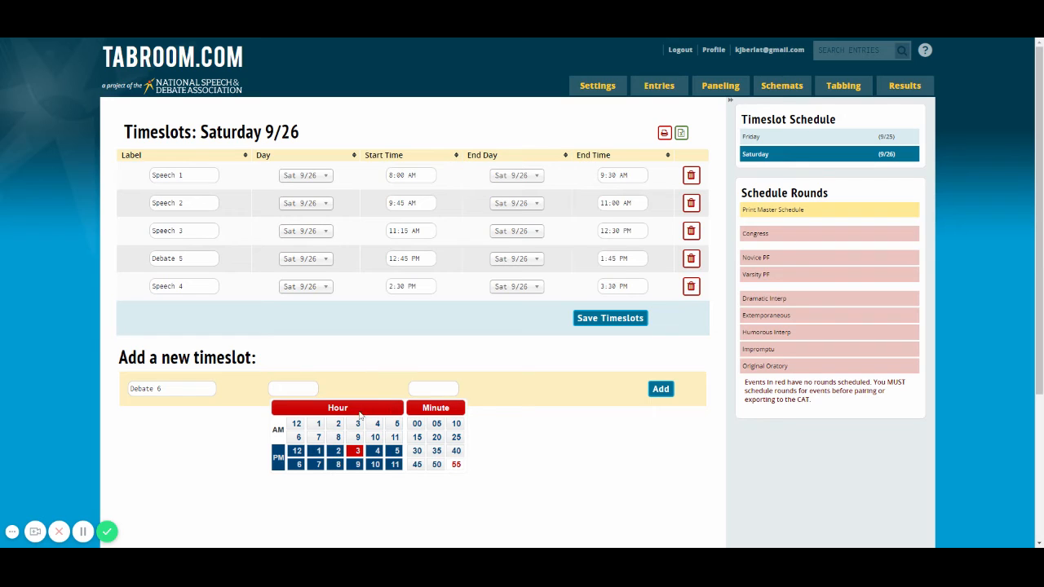
pyautogui.click(357, 451)
pyautogui.click(417, 451)
pyautogui.click(432, 389)
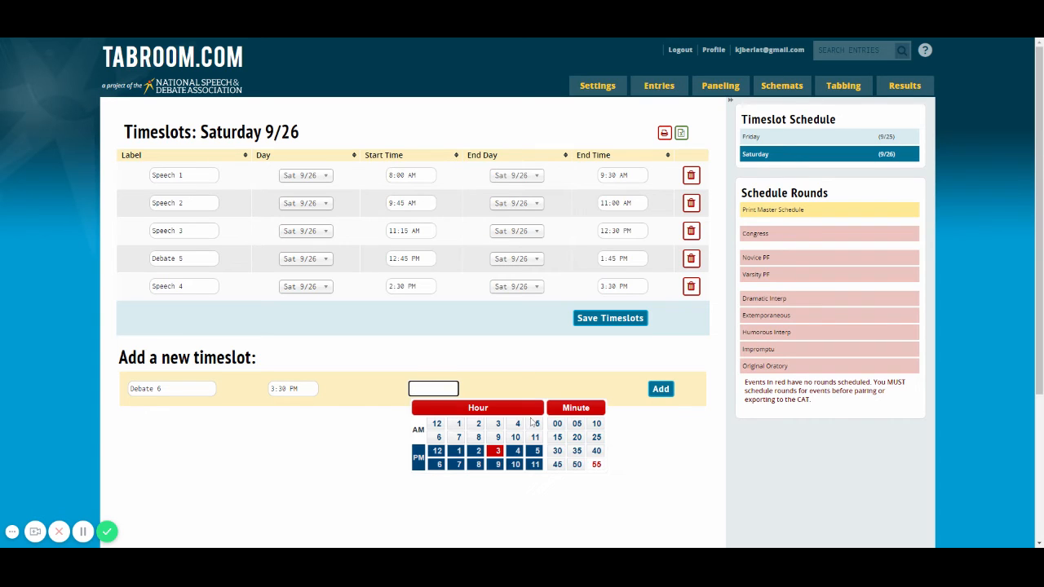
pyautogui.click(532, 415)
pyautogui.click(537, 451)
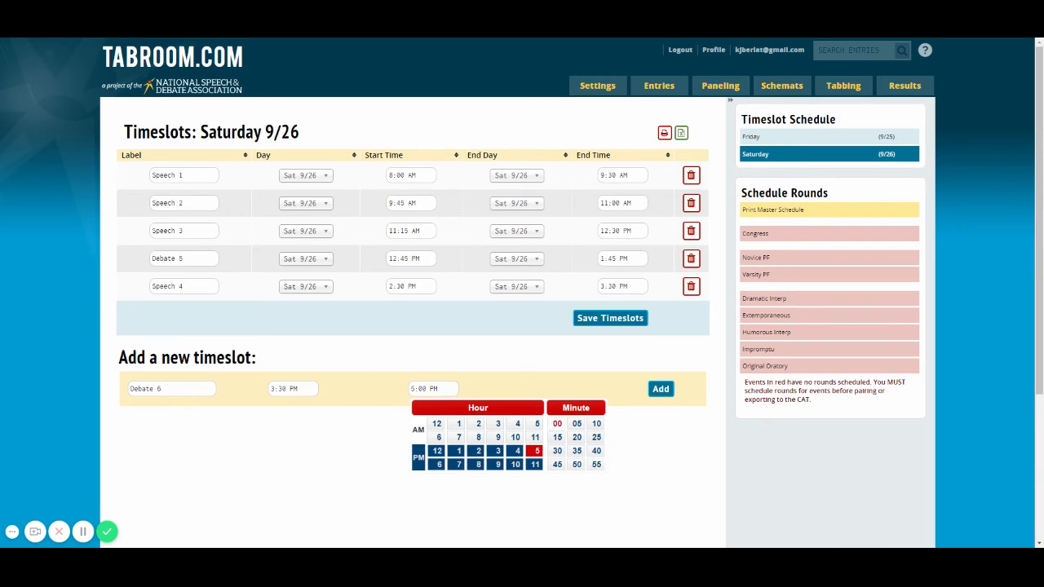
pyautogui.click(557, 424)
pyautogui.click(660, 390)
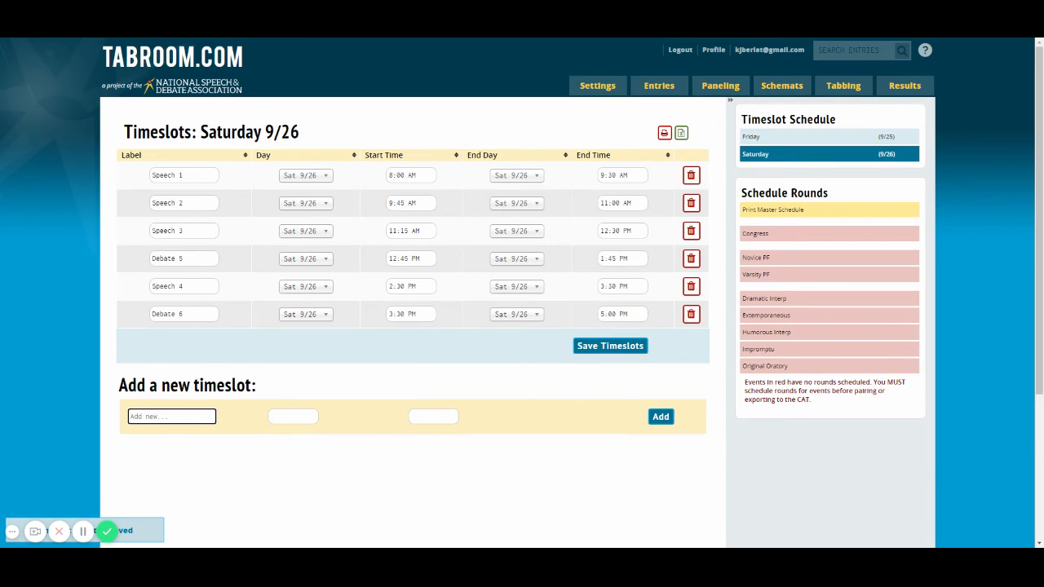
# Add a Saturday timeslot labelled Speech 5 running from 5:15 PM to 6:45 PM
pyautogui.write('IE')
pyautogui.press('BackSpace')
pyautogui.press('BackSpace')
pyautogui.write('Sp33')
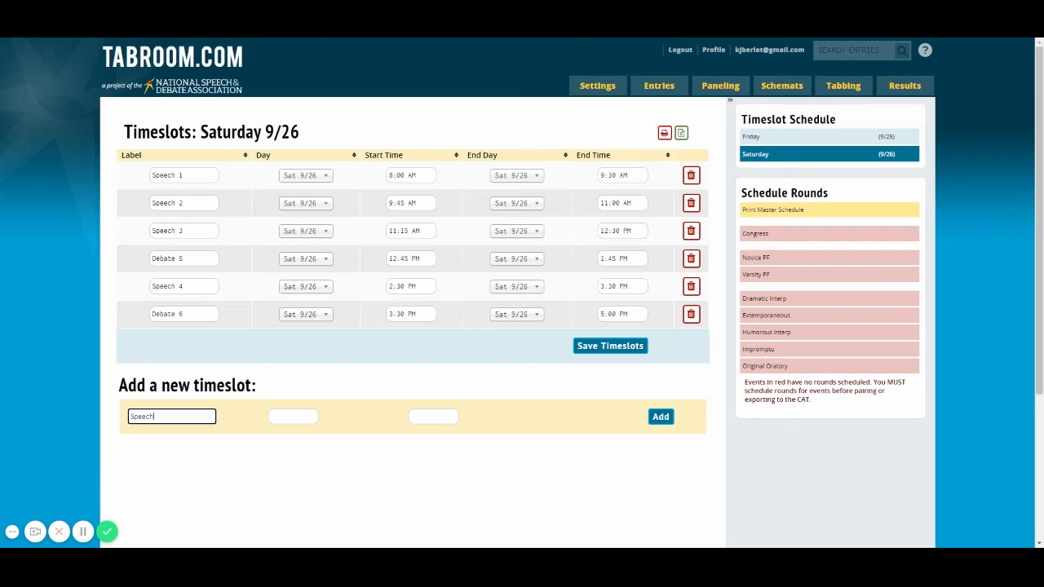
pyautogui.click(280, 417)
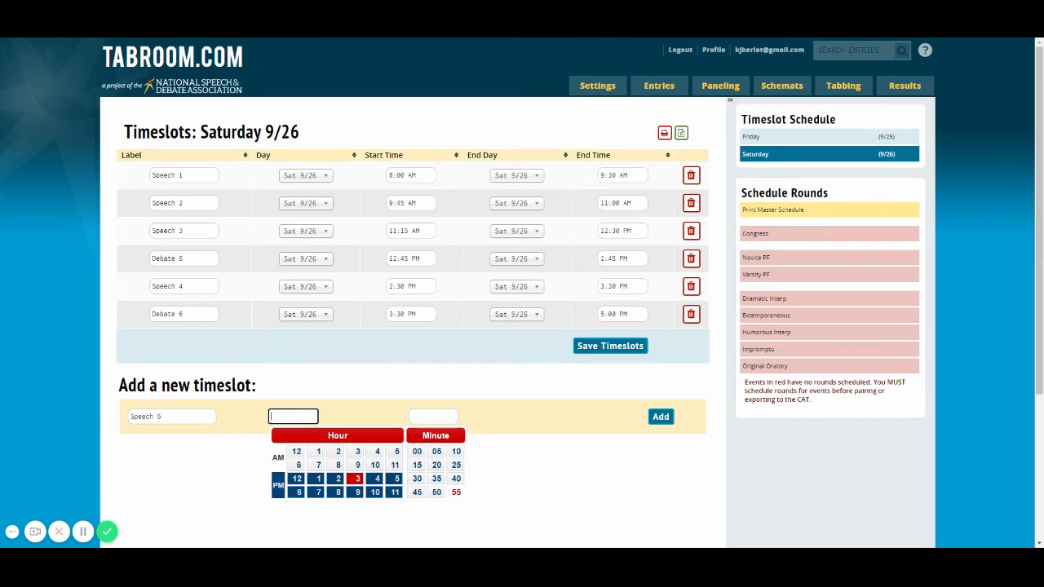
pyautogui.click(377, 440)
pyautogui.scroll(-1, 377, 441)
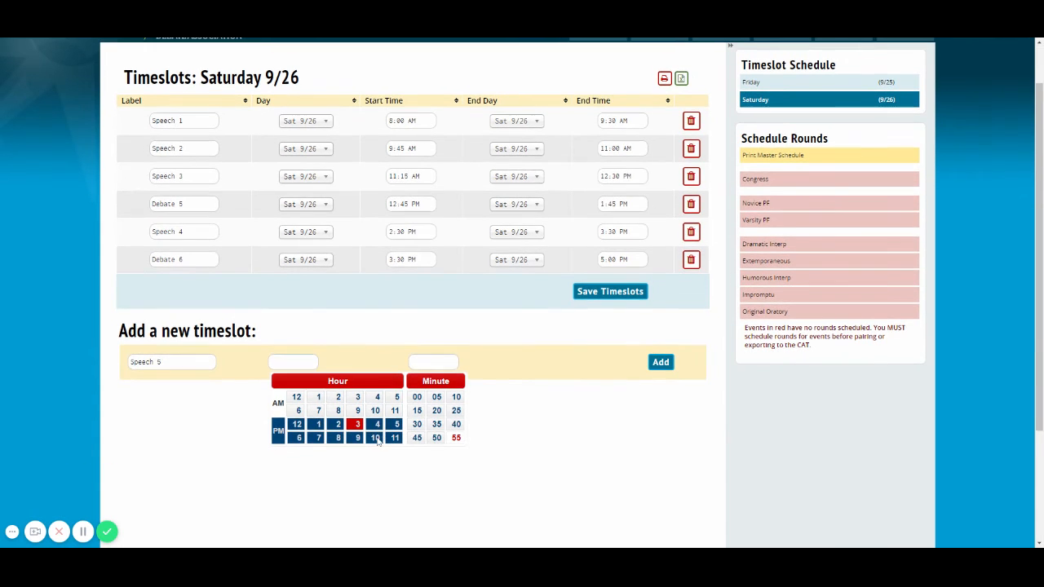
pyautogui.click(397, 424)
pyautogui.click(417, 410)
pyautogui.click(433, 361)
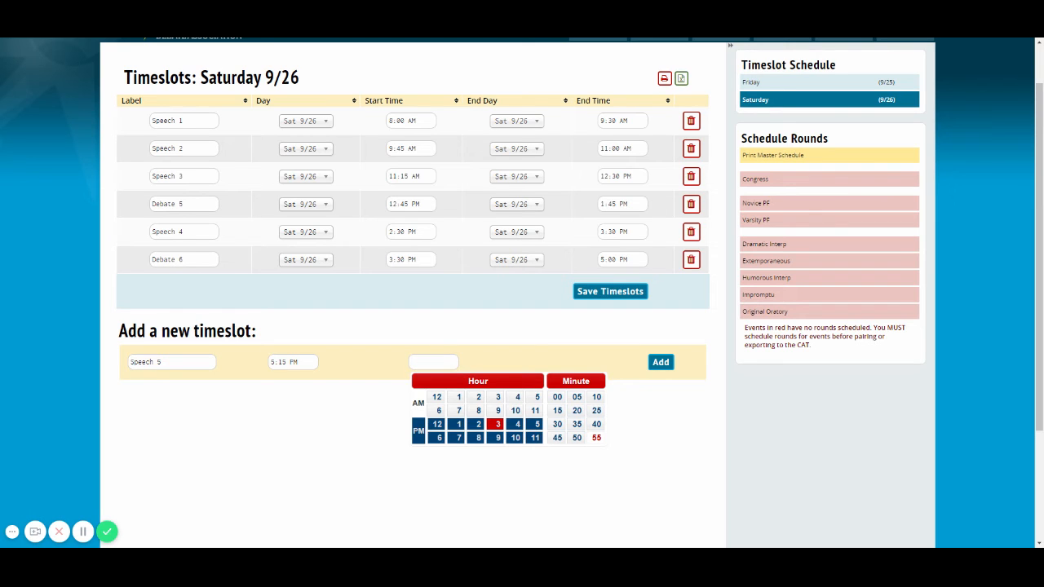
pyautogui.click(438, 437)
pyautogui.click(558, 437)
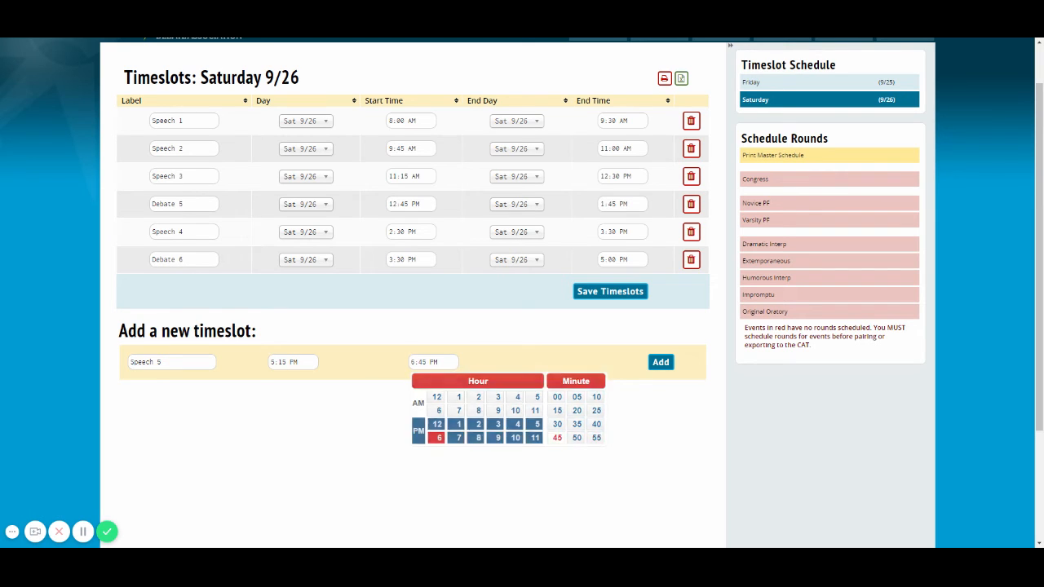
pyautogui.click(661, 361)
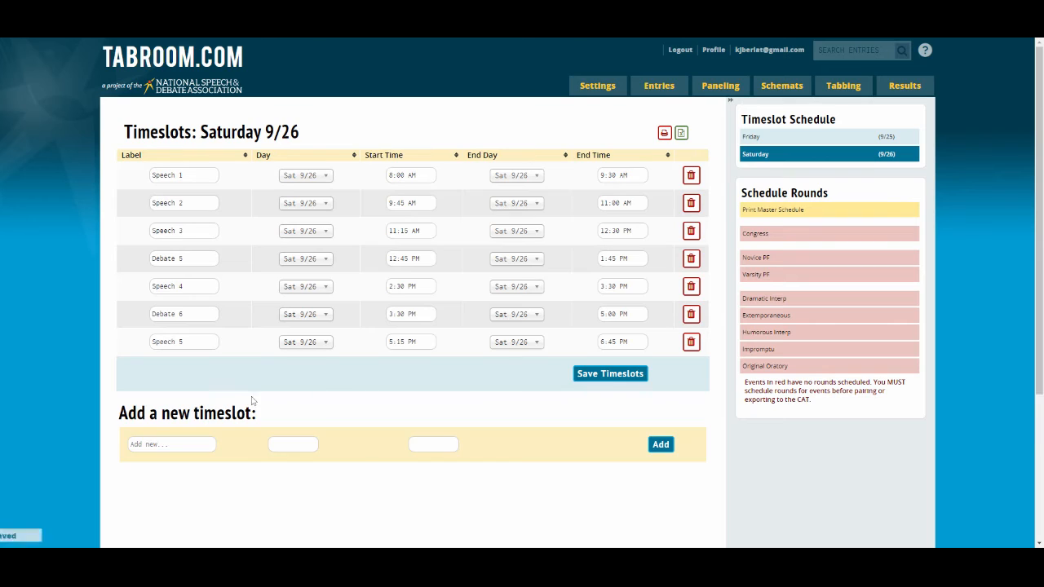
# Add a Saturday timeslot labelled Debate 7 running from 6:45 PM to 7:45 PM
pyautogui.write('Debate 7')
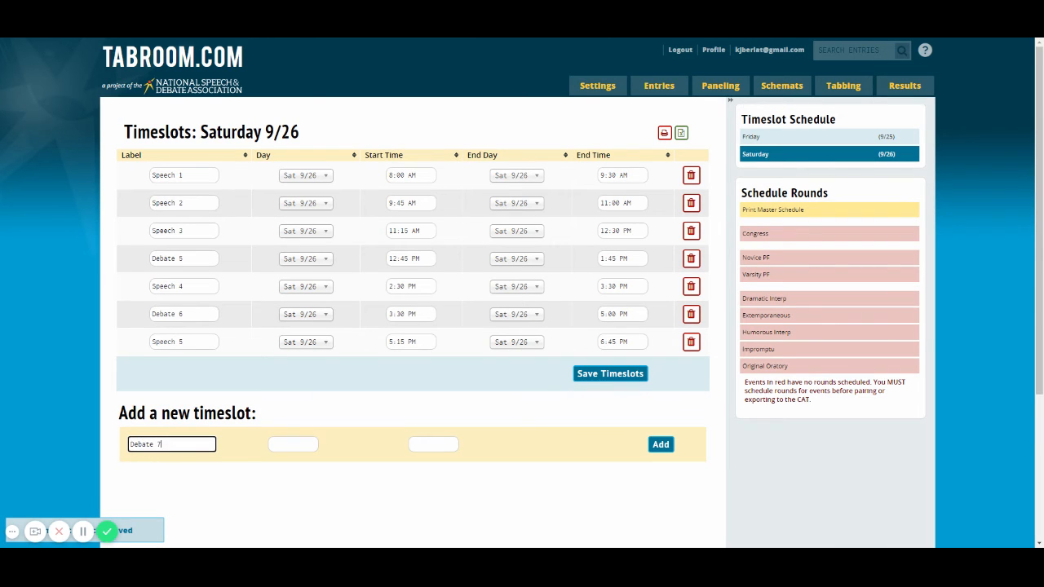
pyautogui.press('Tab')
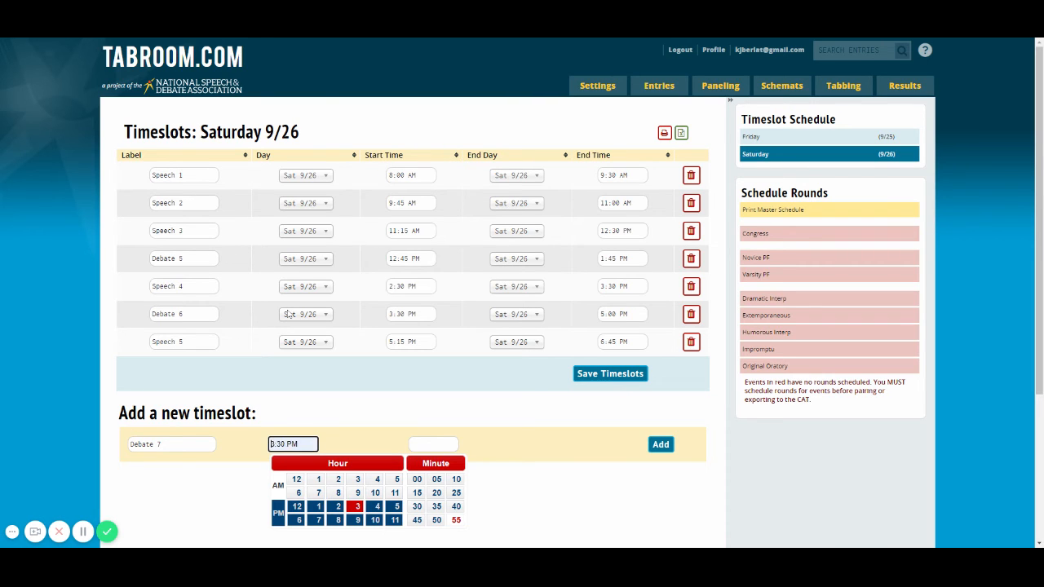
pyautogui.scroll(-3, 531, 463)
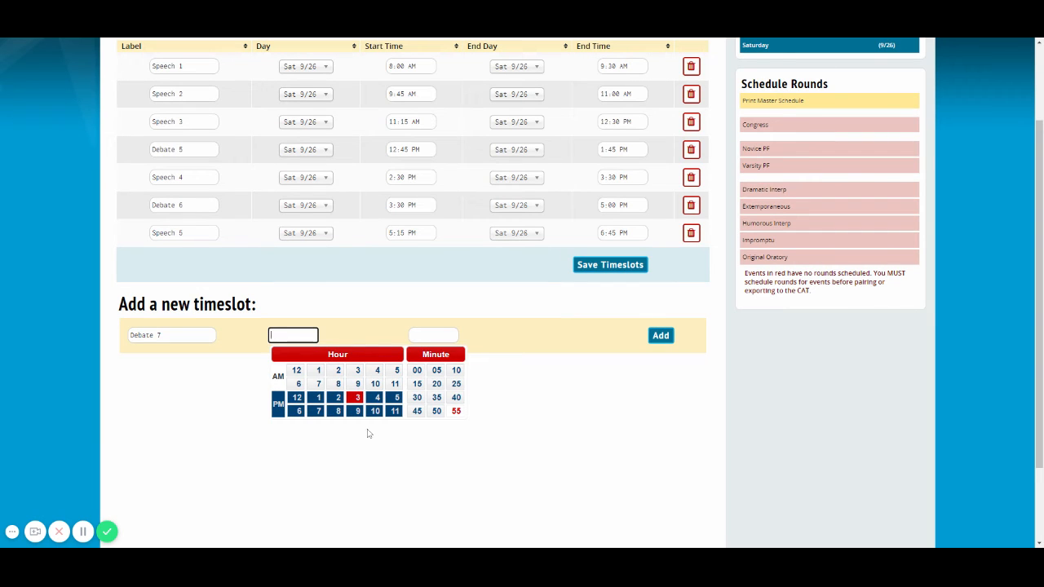
pyautogui.click(298, 411)
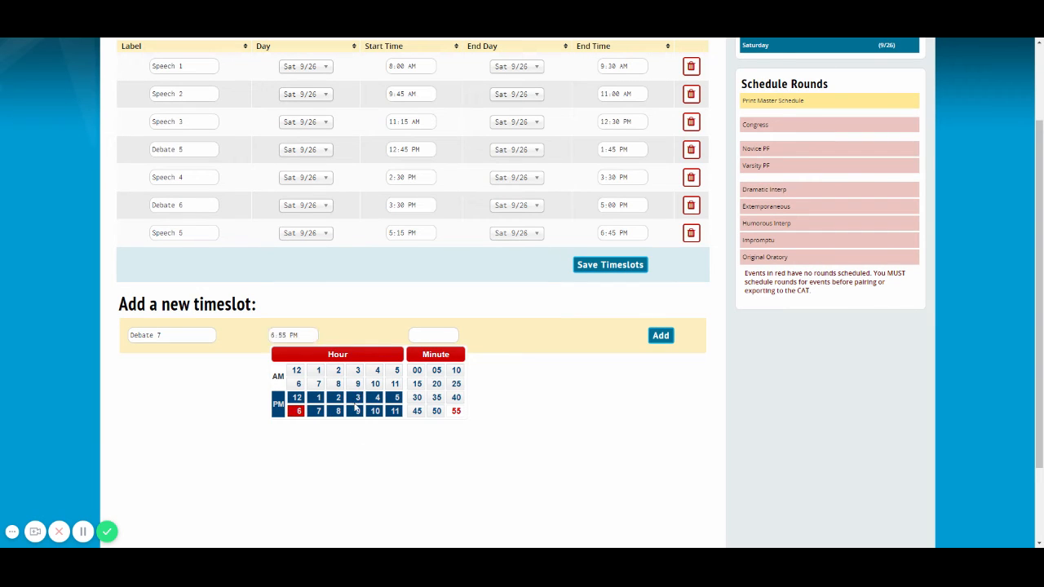
pyautogui.click(416, 411)
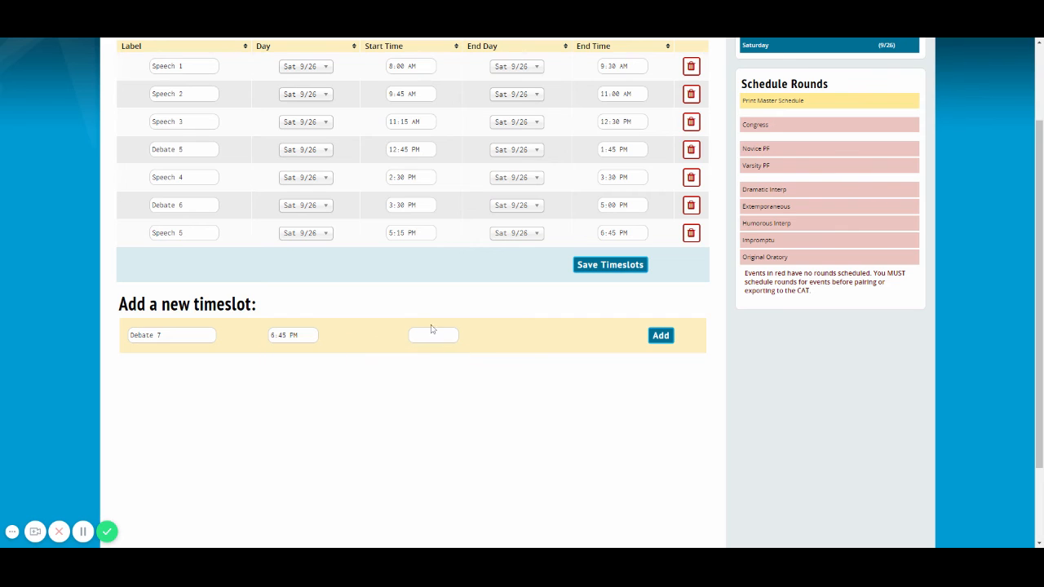
pyautogui.click(432, 331)
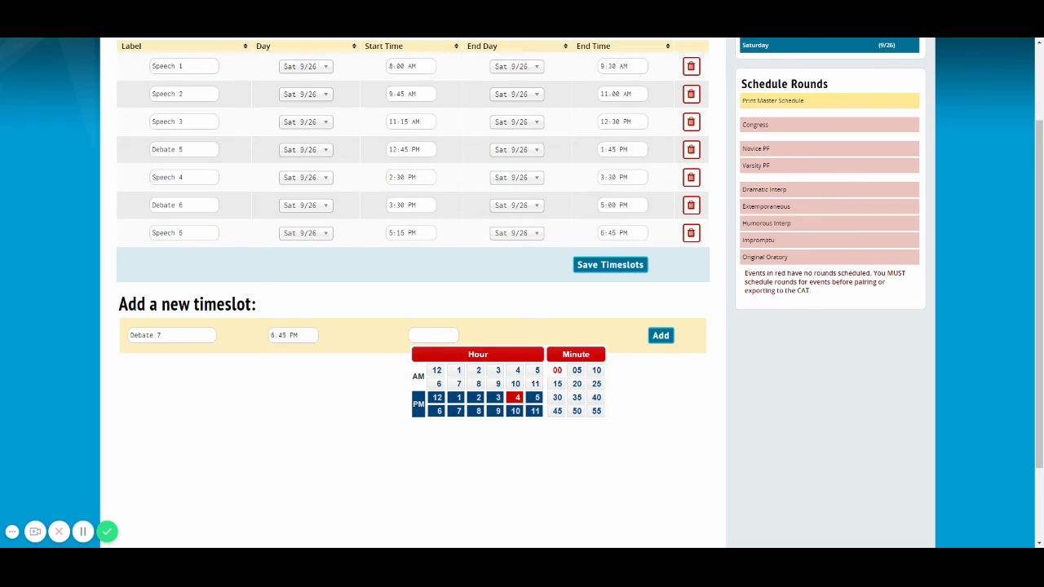
pyautogui.click(458, 411)
pyautogui.click(557, 410)
pyautogui.click(661, 335)
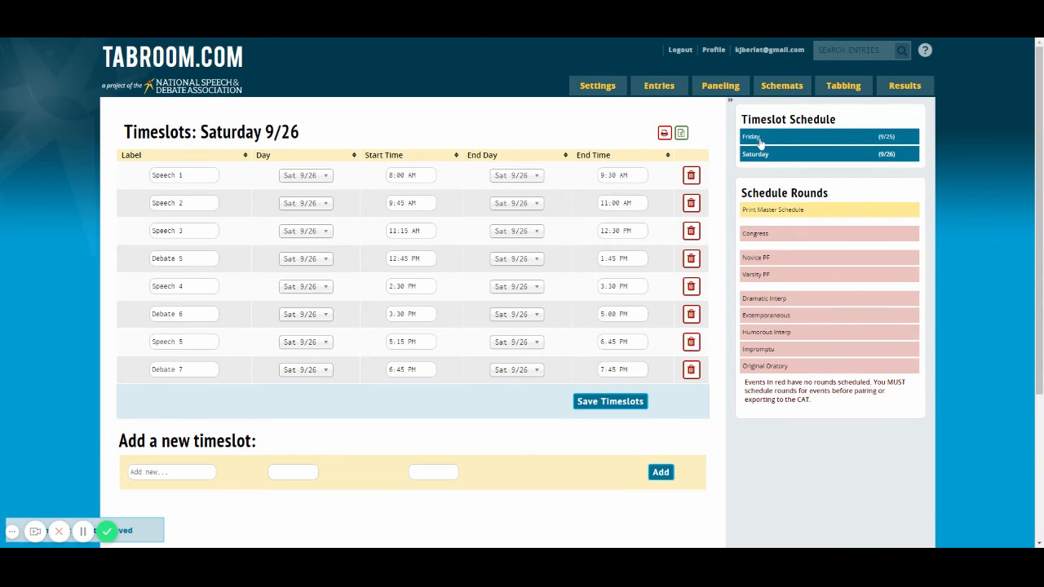
# Open the Congress event's round schedule and enable rounds in Friday's Congress 1 and Congress 2 timeslots
pyautogui.click(759, 140)
pyautogui.click(762, 155)
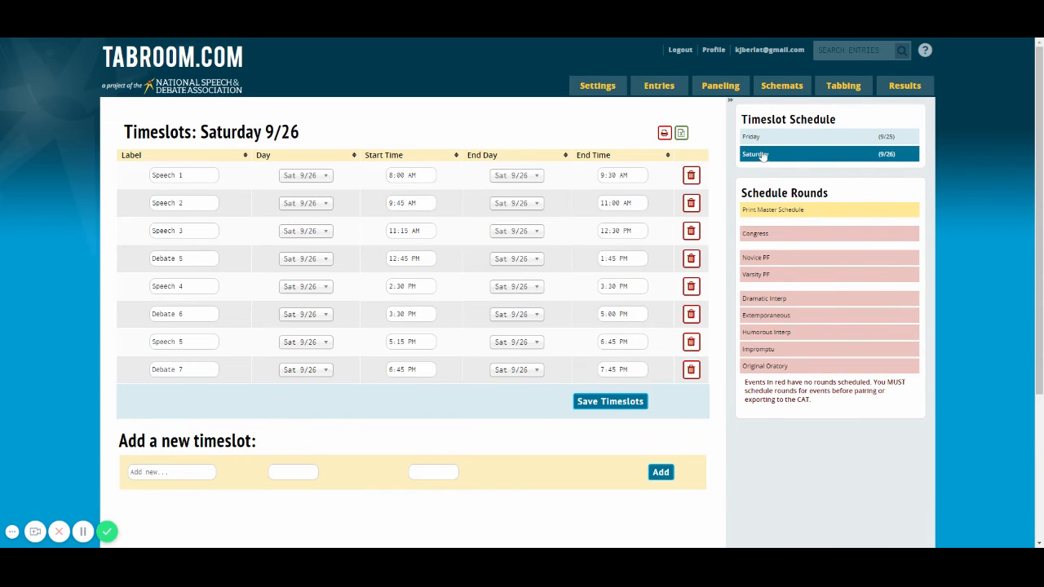
pyautogui.click(757, 236)
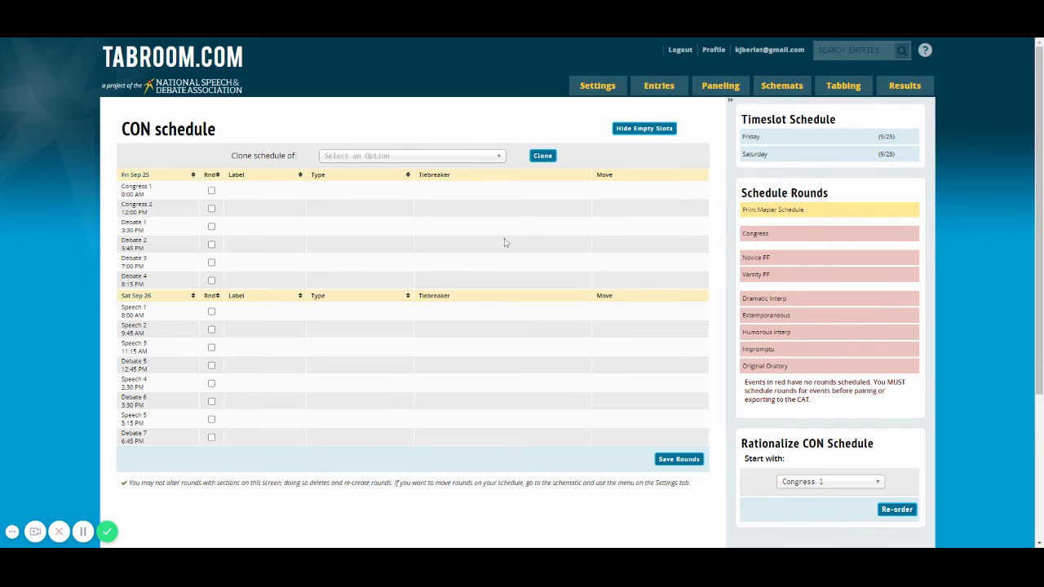
pyautogui.click(211, 190)
pyautogui.click(212, 215)
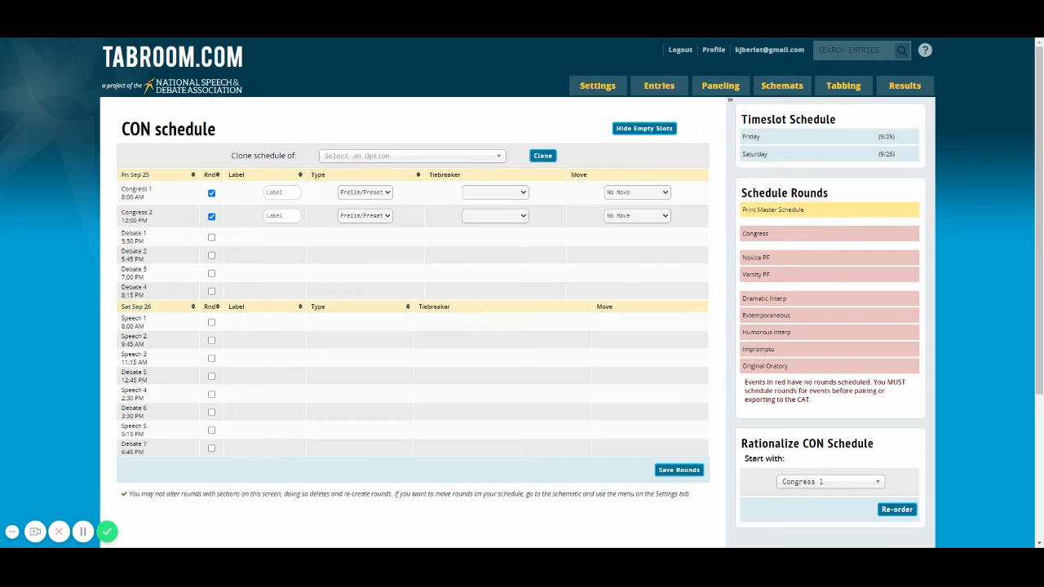
# Assign the Congress Prelims tiebreaker to both Congress rounds, keep Congress 1 at No Move, and save the rounds
pyautogui.click(522, 192)
pyautogui.click(511, 238)
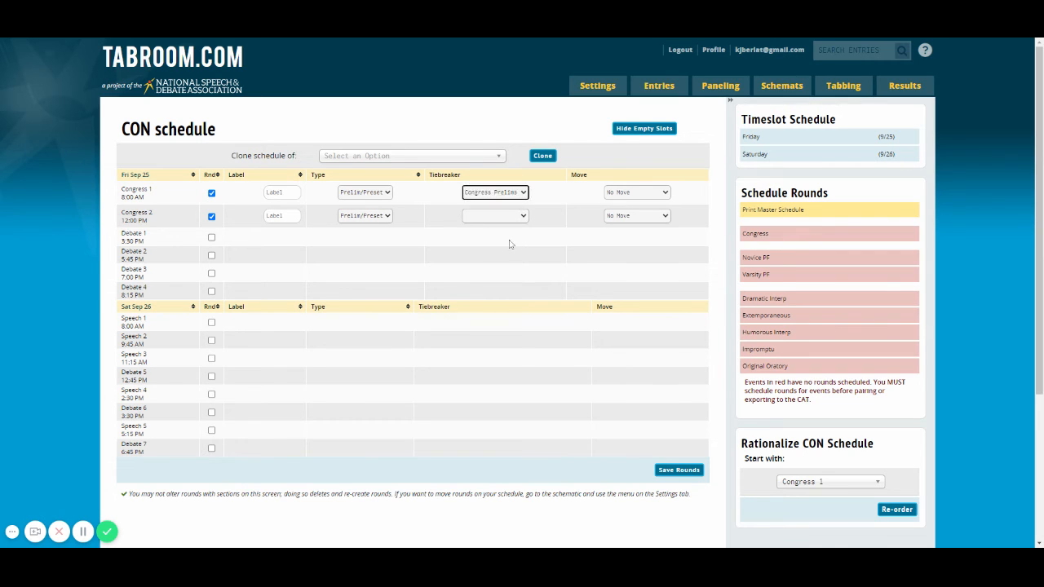
pyautogui.click(493, 244)
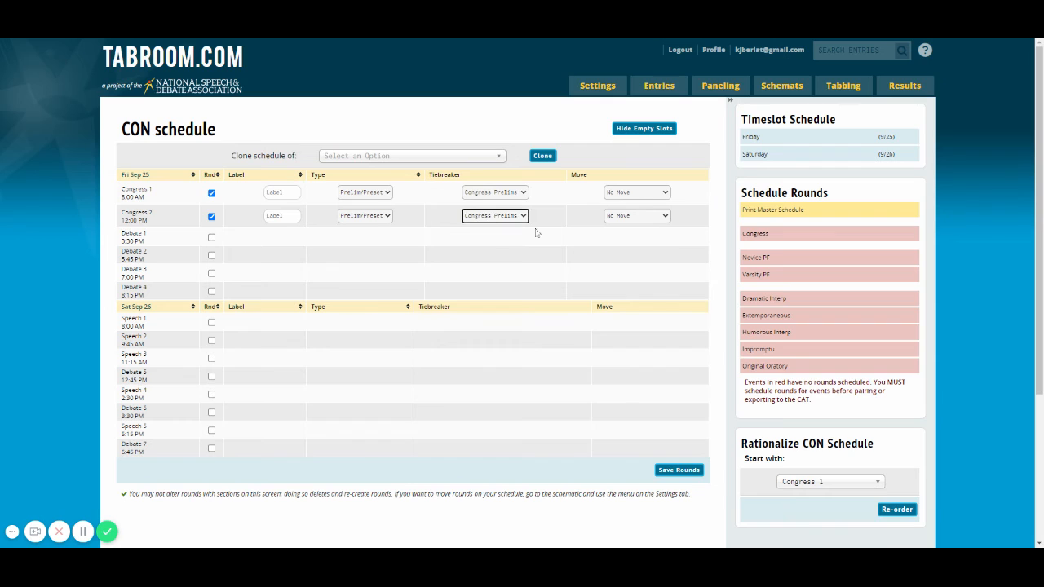
pyautogui.click(639, 195)
pyautogui.click(638, 193)
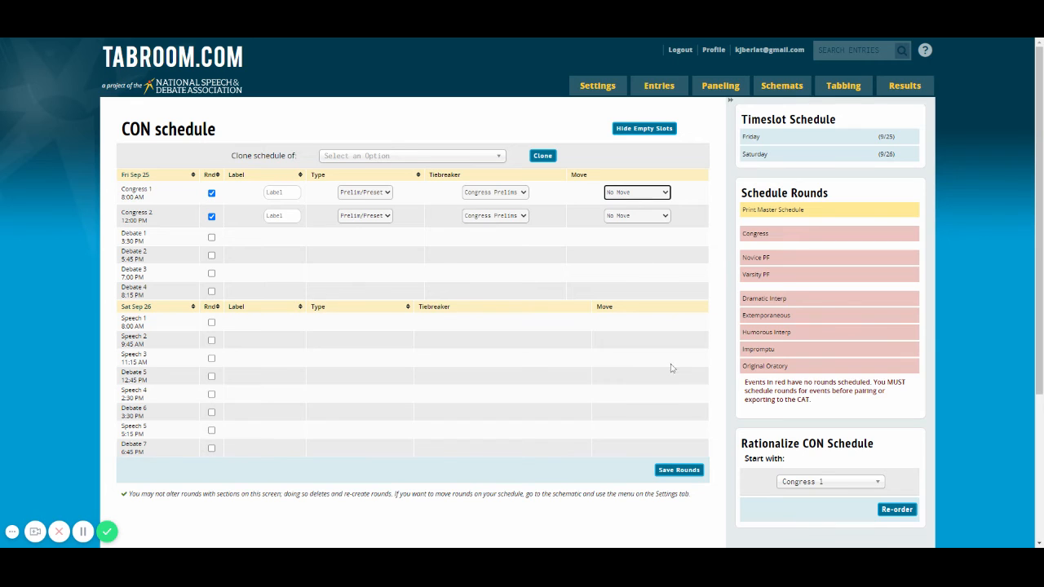
pyautogui.click(682, 473)
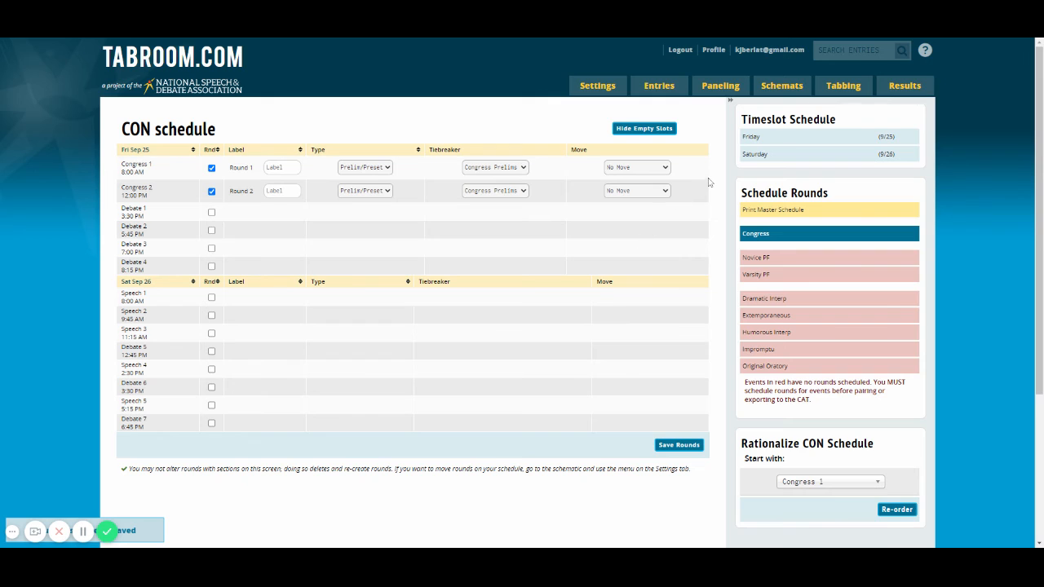
# Open the Novice PF round schedule and enable rounds in Friday's Debate 1, 2, 3 and 4 timeslots
pyautogui.click(757, 261)
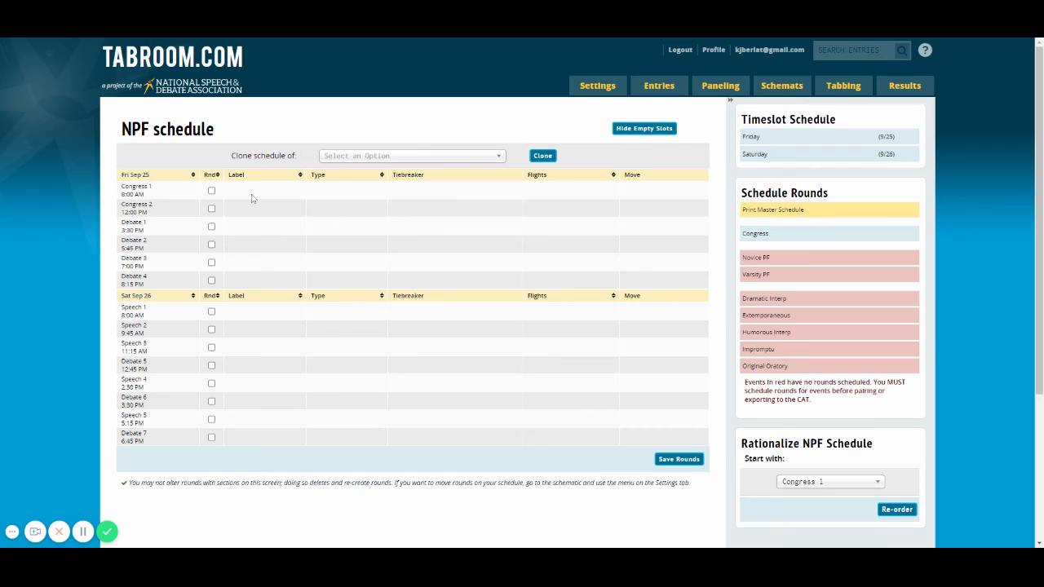
pyautogui.click(211, 226)
pyautogui.click(211, 250)
pyautogui.click(212, 273)
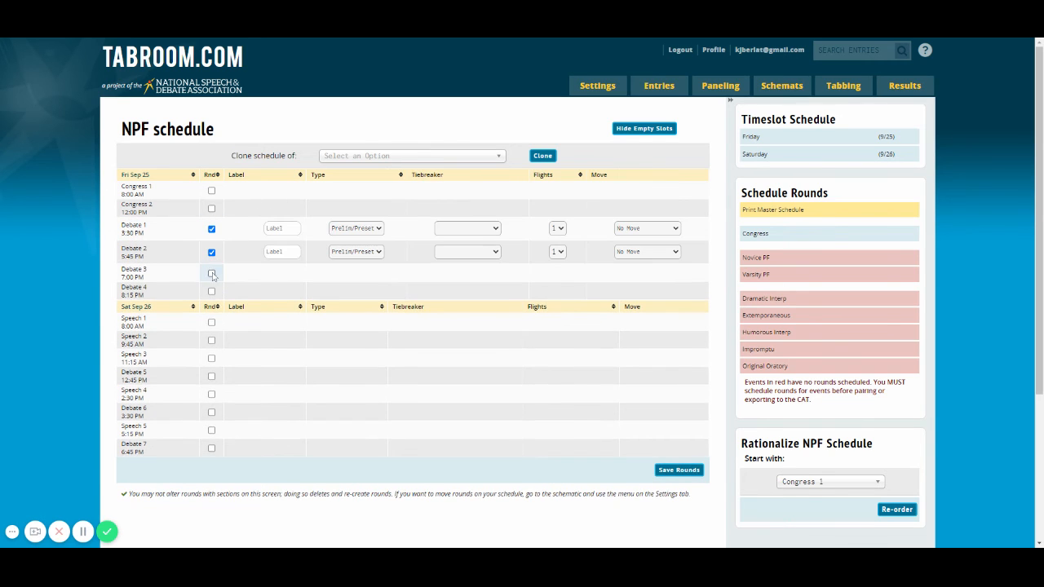
pyautogui.click(211, 297)
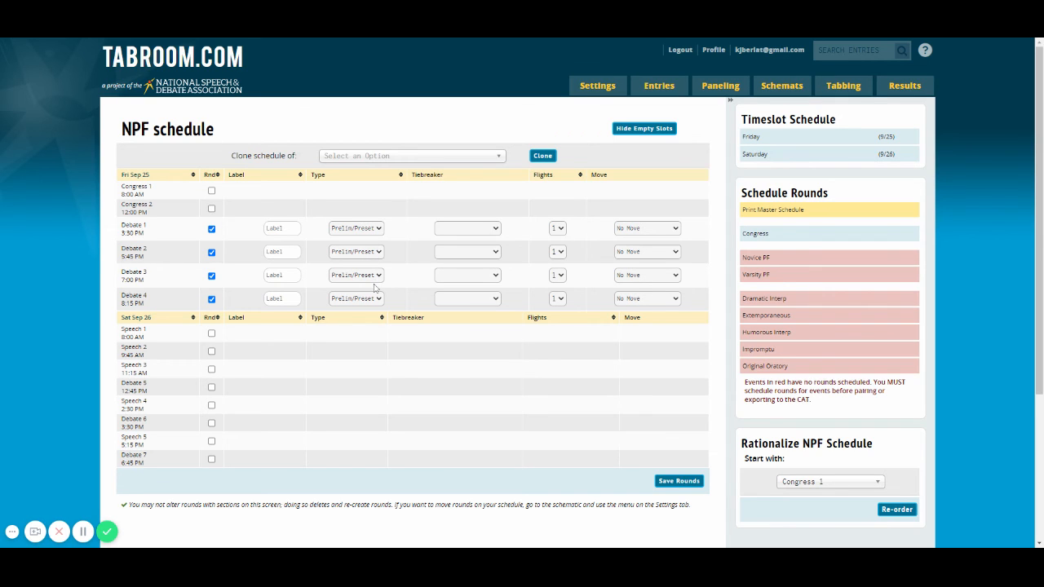
# Set the round type of Novice PF's Debate 3 and Debate 4 rounds to Hi/Lo
pyautogui.click(356, 302)
pyautogui.click(355, 301)
pyautogui.click(359, 337)
# Assign the FLA Debate Prelims tiebreaker to all four Friday Novice PF rounds, Debate 1 through Debate 4
pyautogui.click(468, 237)
pyautogui.click(471, 313)
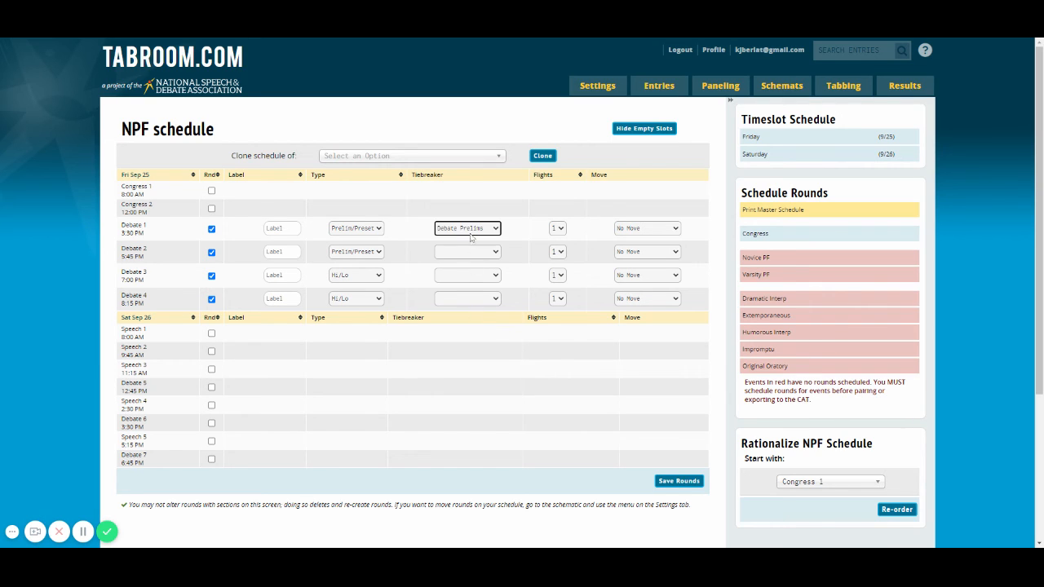
pyautogui.click(470, 238)
pyautogui.click(461, 305)
pyautogui.click(461, 251)
pyautogui.click(463, 267)
pyautogui.click(462, 280)
pyautogui.click(464, 287)
pyautogui.click(466, 310)
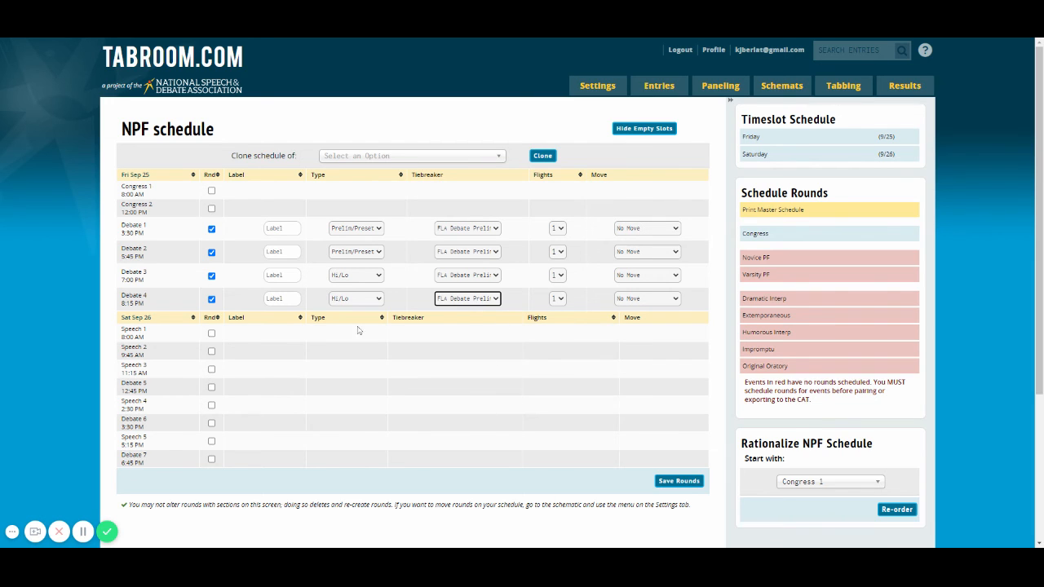
# Enable a Novice PF round in Saturday's Debate 5 timeslot, labeled Quarters, with type Elim and the Debate Elims tiebreaker
pyautogui.click(212, 389)
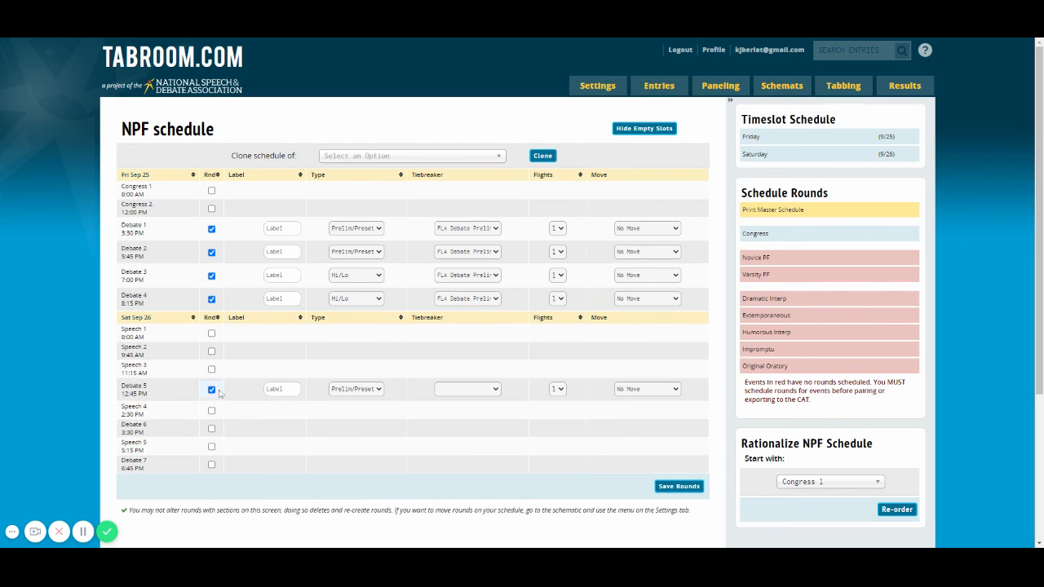
pyautogui.click(281, 389)
pyautogui.write('Quarterfinal')
pyautogui.press('BackSpace')
pyautogui.press('BackSpace')
pyautogui.press('BackSpace')
pyautogui.press('BackSpace')
pyautogui.click(372, 392)
pyautogui.click(368, 401)
pyautogui.click(484, 252)
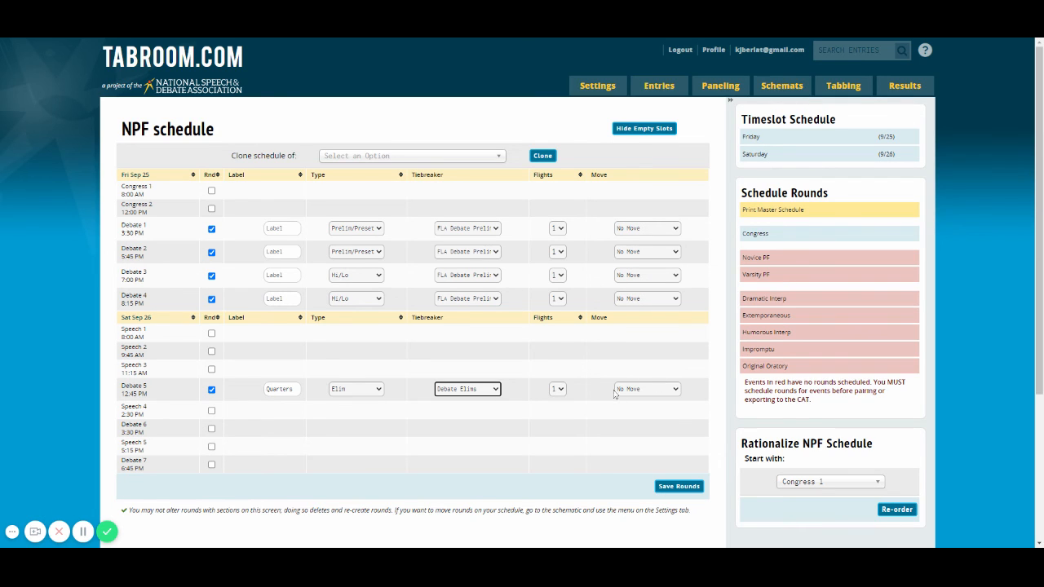
# Enable a Novice PF round in the Debate 6 timeslot, labeled Semis, with type Elim and the Debate Elims tiebreaker
pyautogui.click(212, 428)
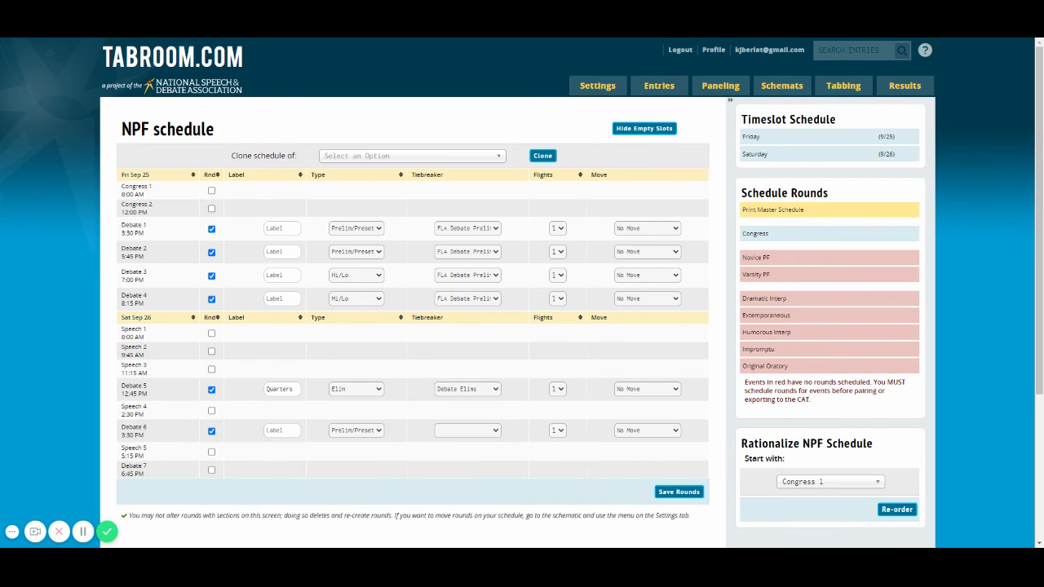
pyautogui.click(282, 430)
pyautogui.write('Semis')
pyautogui.click(378, 432)
pyautogui.click(369, 445)
pyautogui.click(466, 278)
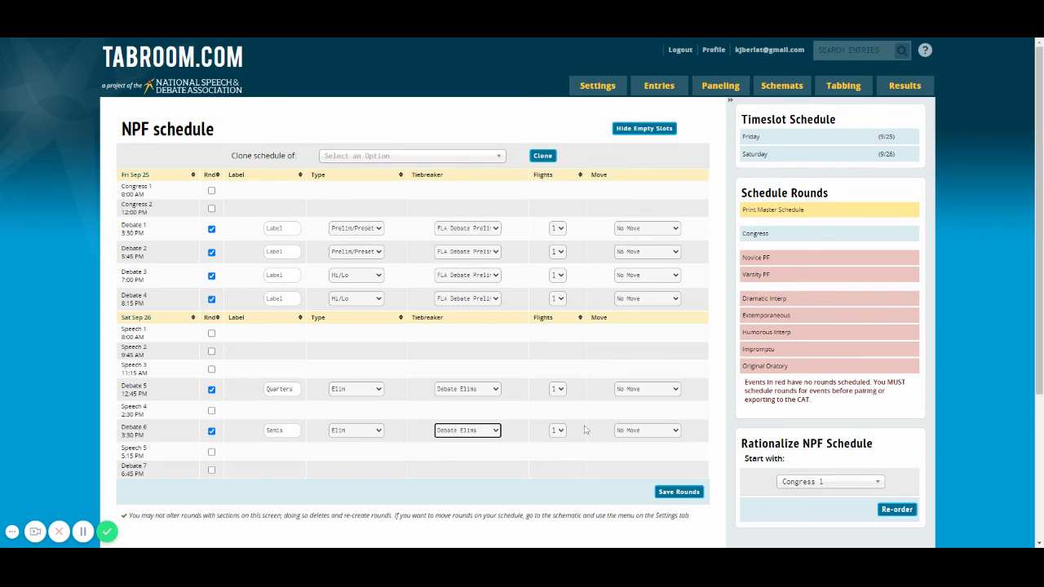
# Add a Novice PF round in Debate 7, labeled Finals, with type Elim and the Debate Elims tiebreaker, and save the rounds
pyautogui.click(211, 470)
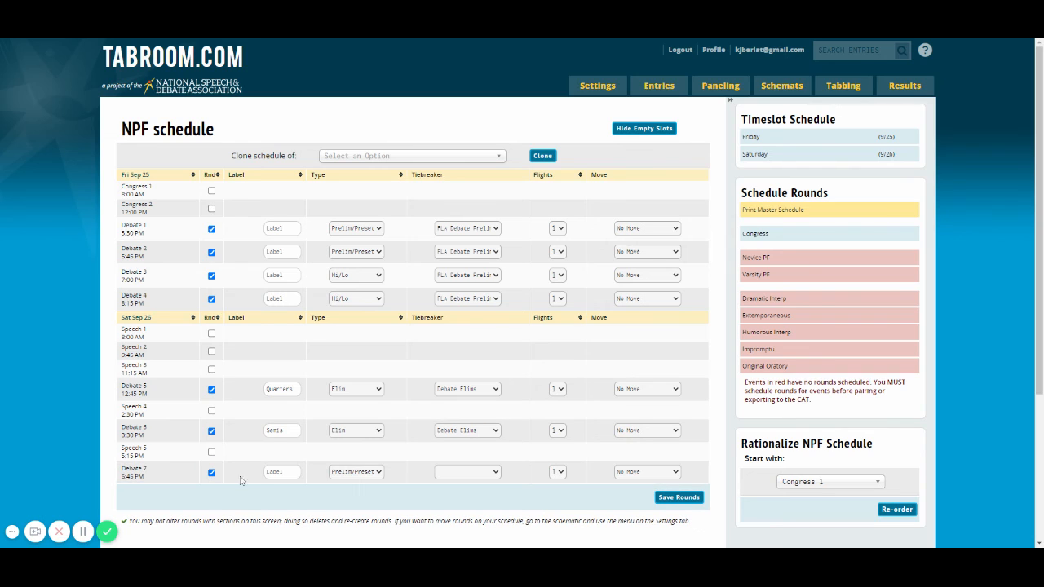
pyautogui.press('Tab')
pyautogui.click(344, 474)
pyautogui.click(344, 424)
pyautogui.click(468, 319)
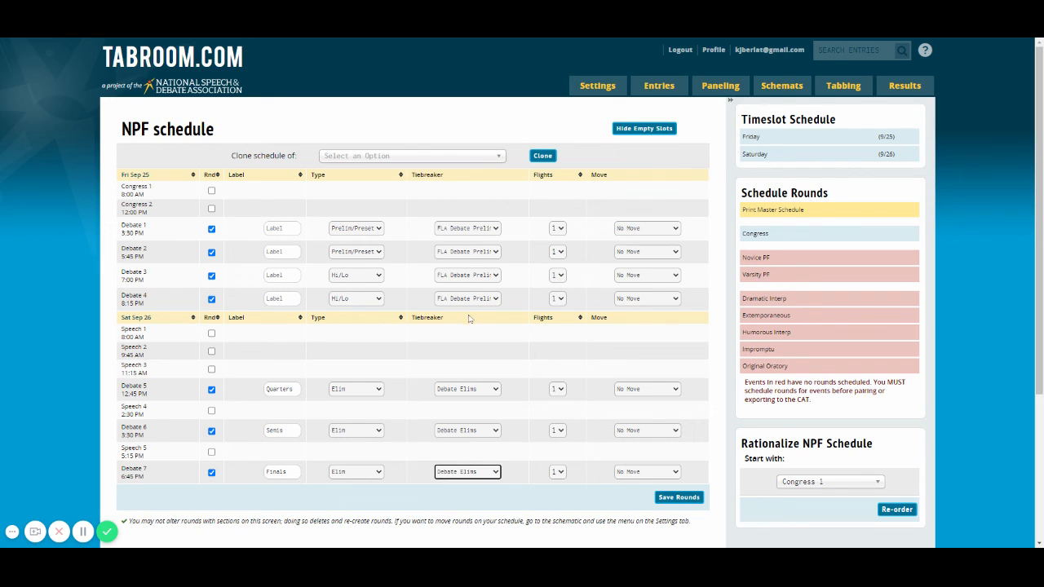
pyautogui.click(681, 499)
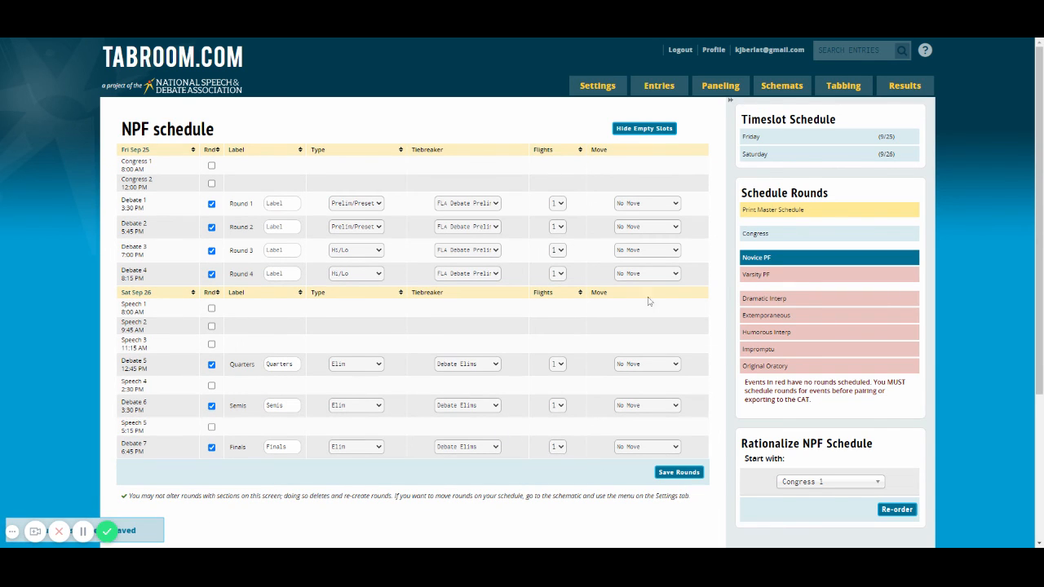
# Clone the Novice PF schedule into the Varsity PF schedule and save the rounds
pyautogui.click(770, 275)
pyautogui.click(441, 156)
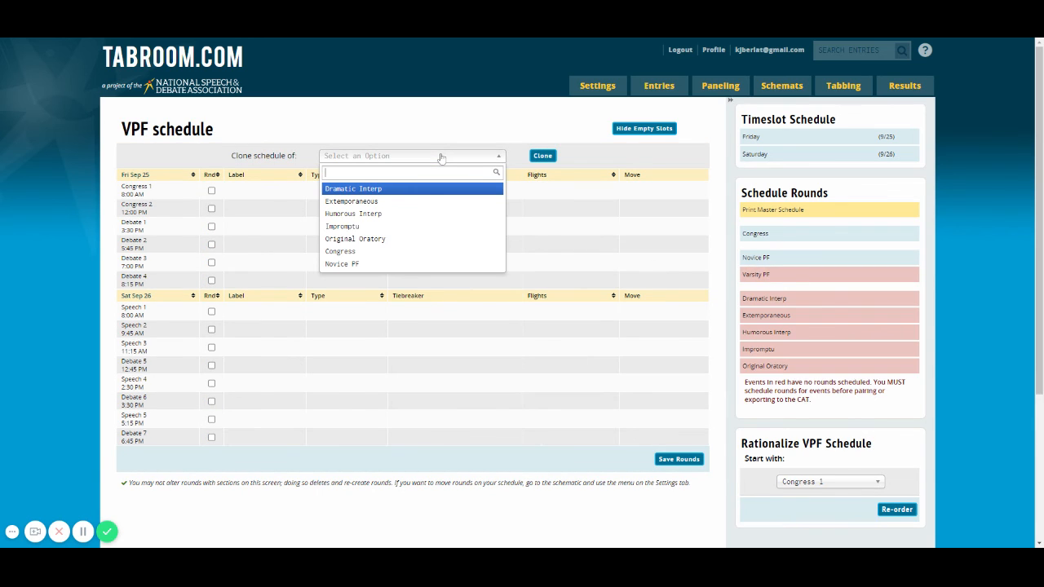
pyautogui.click(359, 264)
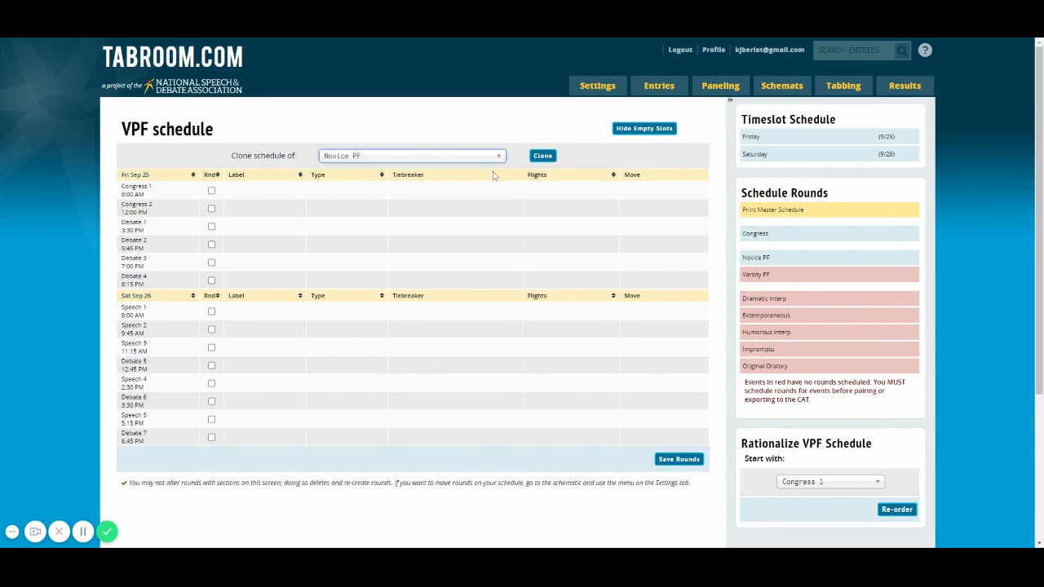
pyautogui.click(542, 156)
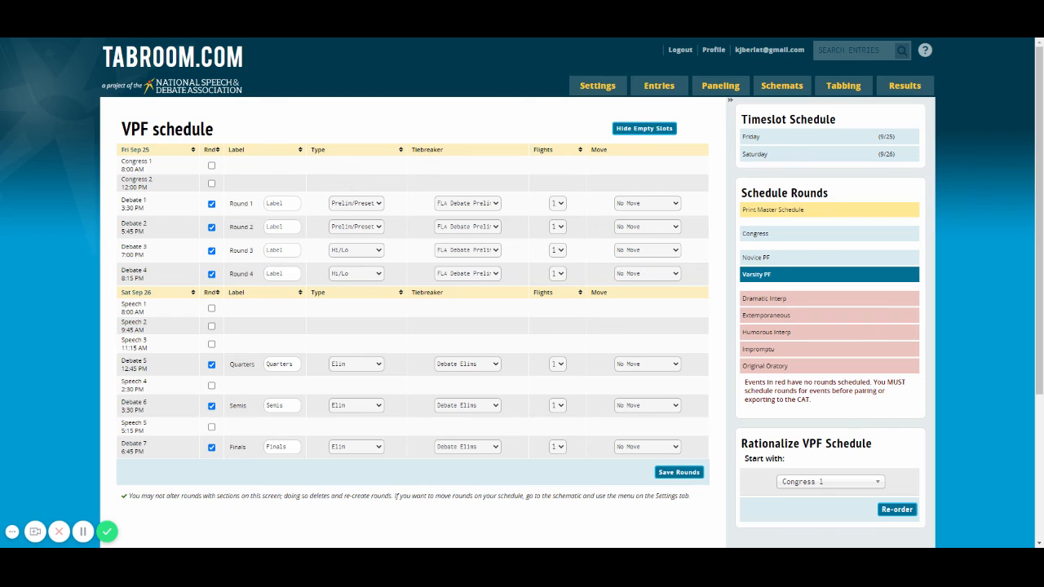
pyautogui.click(693, 472)
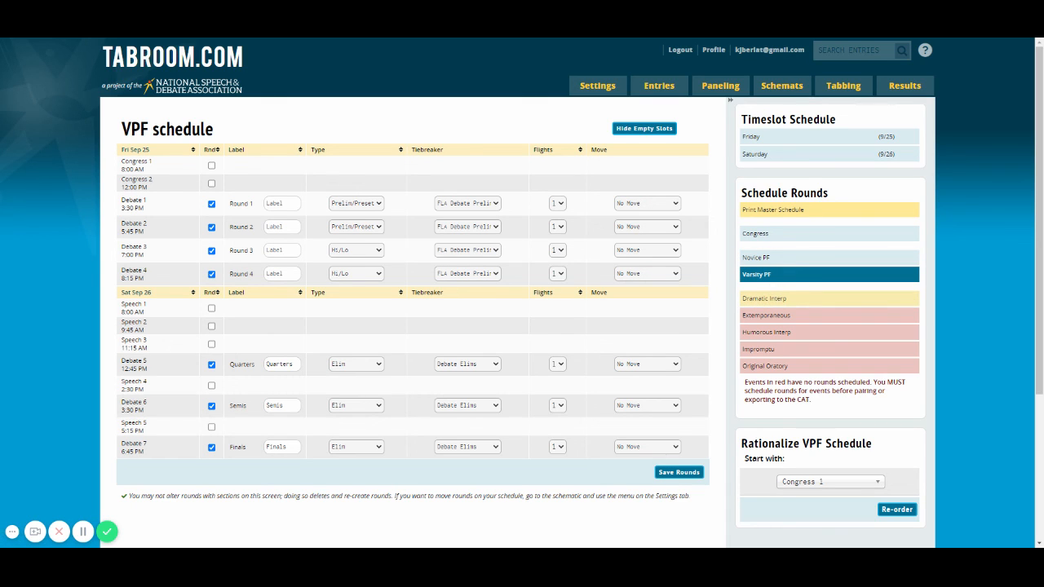
# Open the Dramatic Interp round schedule and enable rounds in Saturday's Speech 1, 2, 3, 4 and 5 timeslots
pyautogui.click(758, 301)
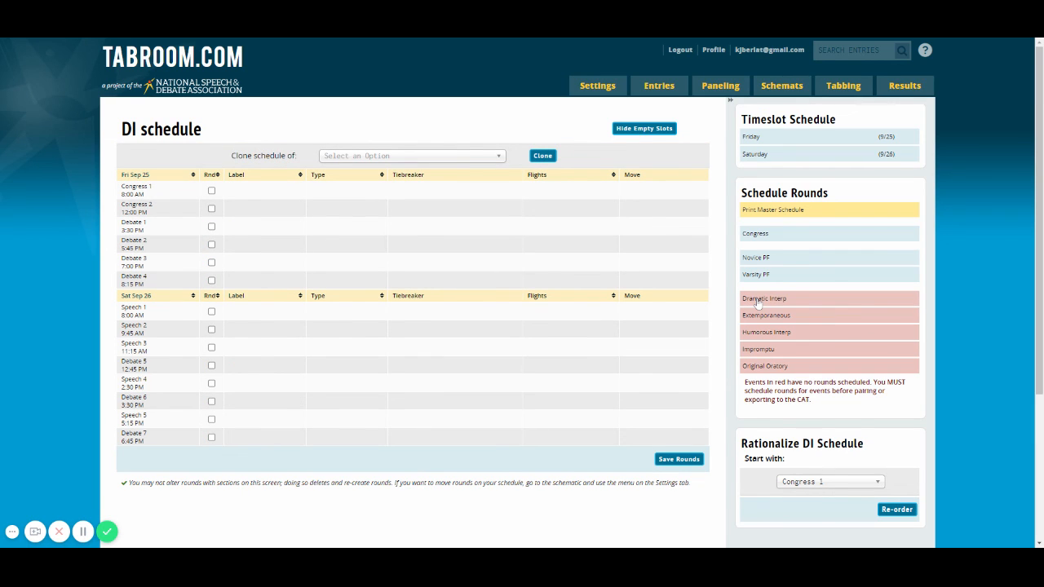
pyautogui.click(211, 311)
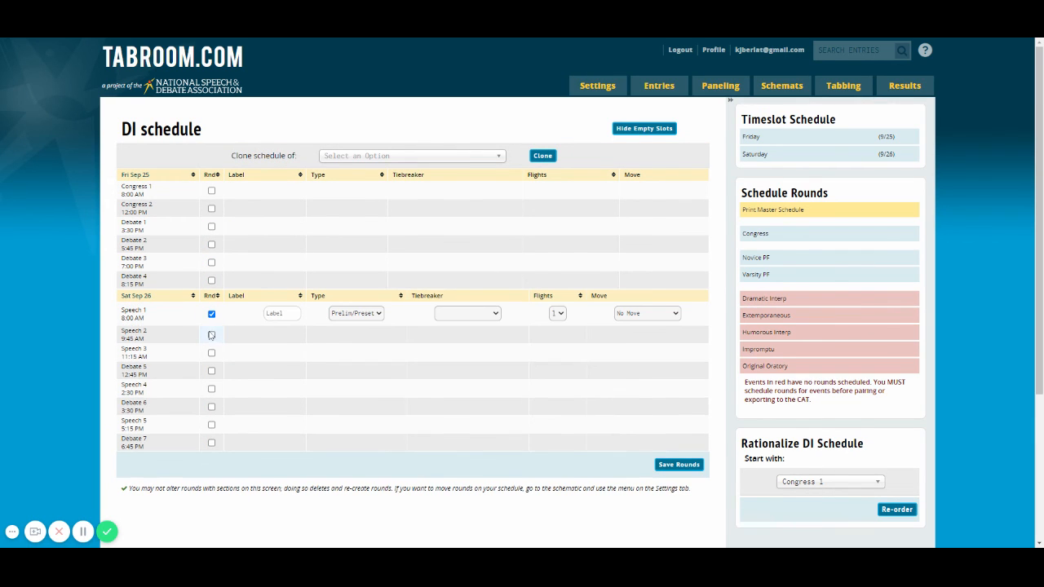
pyautogui.click(212, 335)
pyautogui.click(211, 358)
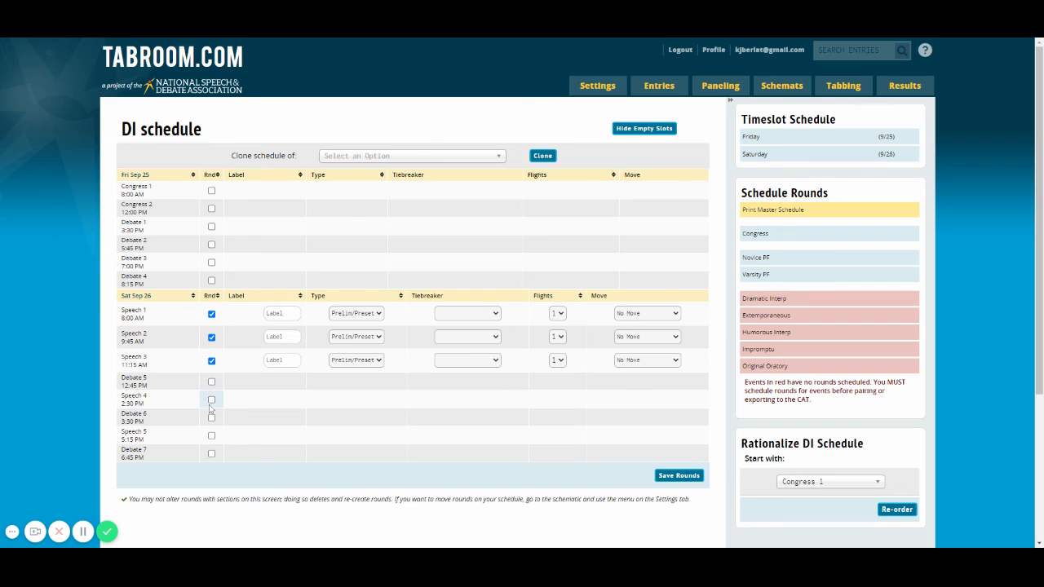
pyautogui.click(211, 399)
pyautogui.click(211, 441)
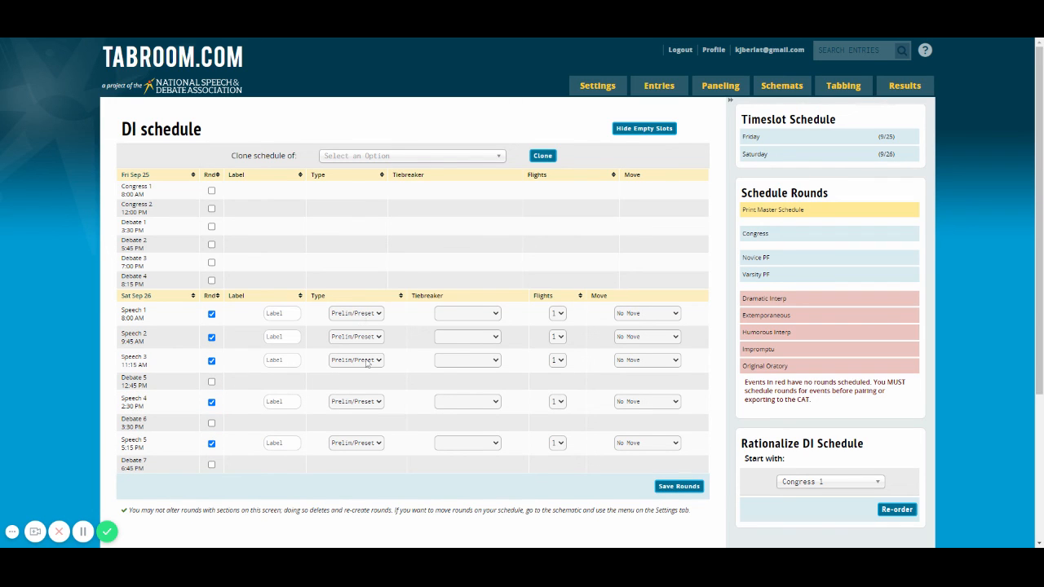
# Assign the FLA Speech Prelims tiebreaker to the Dramatic Interp rounds in Speech 1, Speech 2 and Speech 3
pyautogui.click(466, 323)
pyautogui.click(466, 343)
pyautogui.click(472, 331)
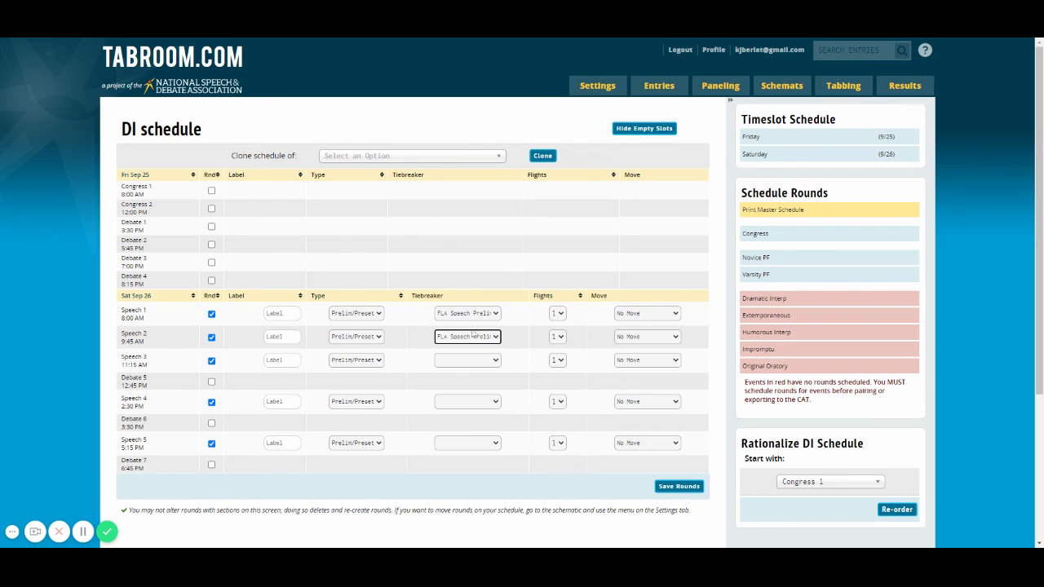
pyautogui.click(483, 356)
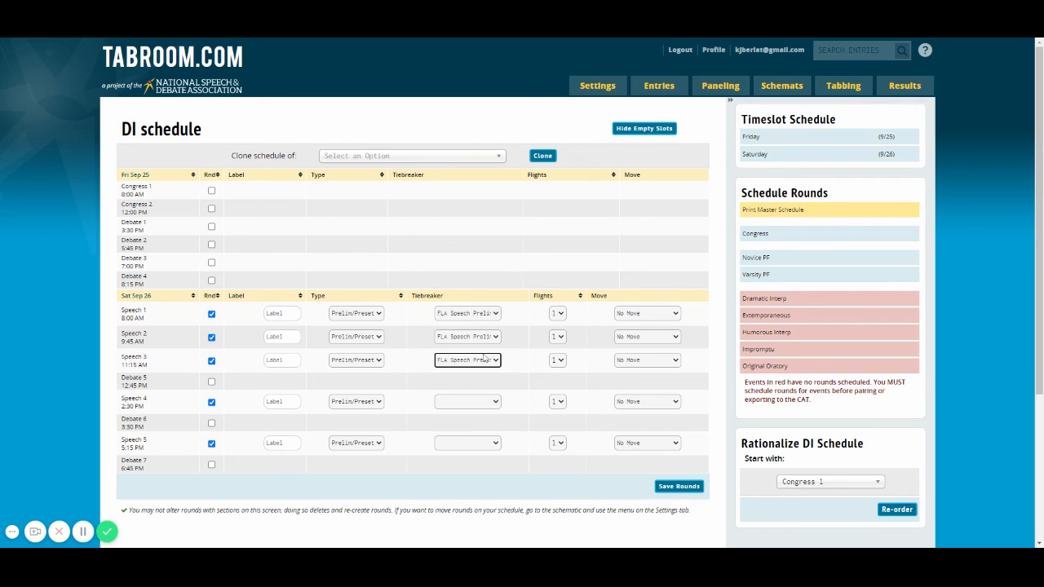
# Label the Dramatic Interp Speech 4 round Semis and give it type Elim and the FLA Speech Elims tiebreaker
pyautogui.click(281, 402)
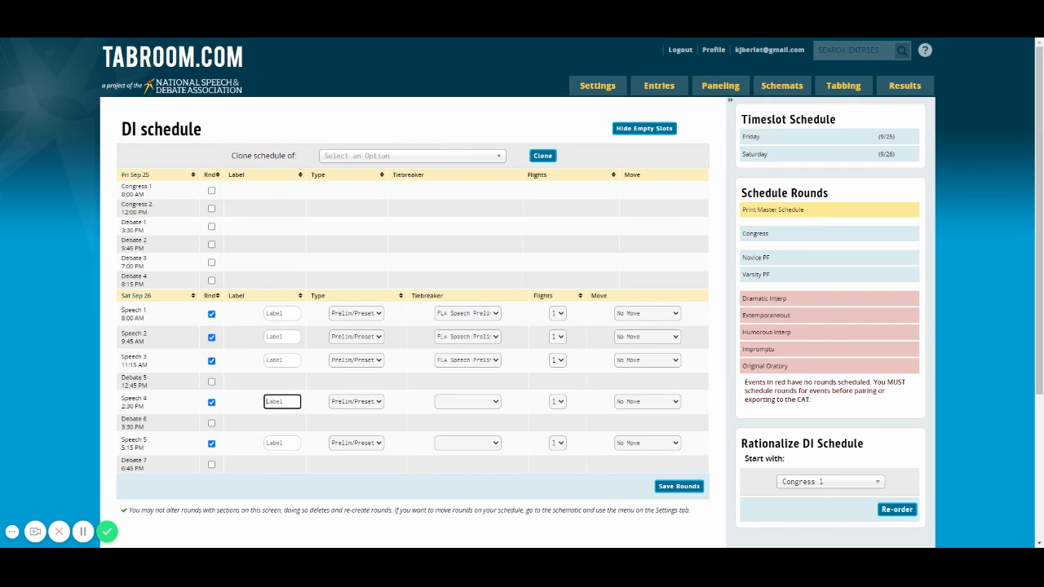
pyautogui.write('Semis')
pyautogui.click(358, 417)
pyautogui.click(358, 416)
pyautogui.click(469, 323)
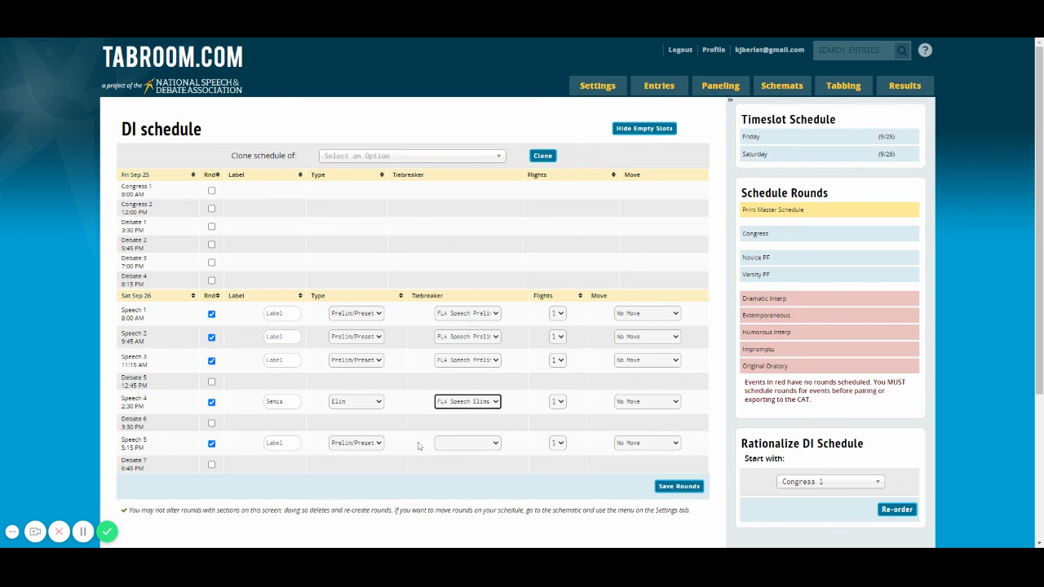
# Label the Dramatic Interp Speech 5 round Finals, set type Final and the FLA Speech Elims tiebreaker, and save the rounds
pyautogui.click(282, 443)
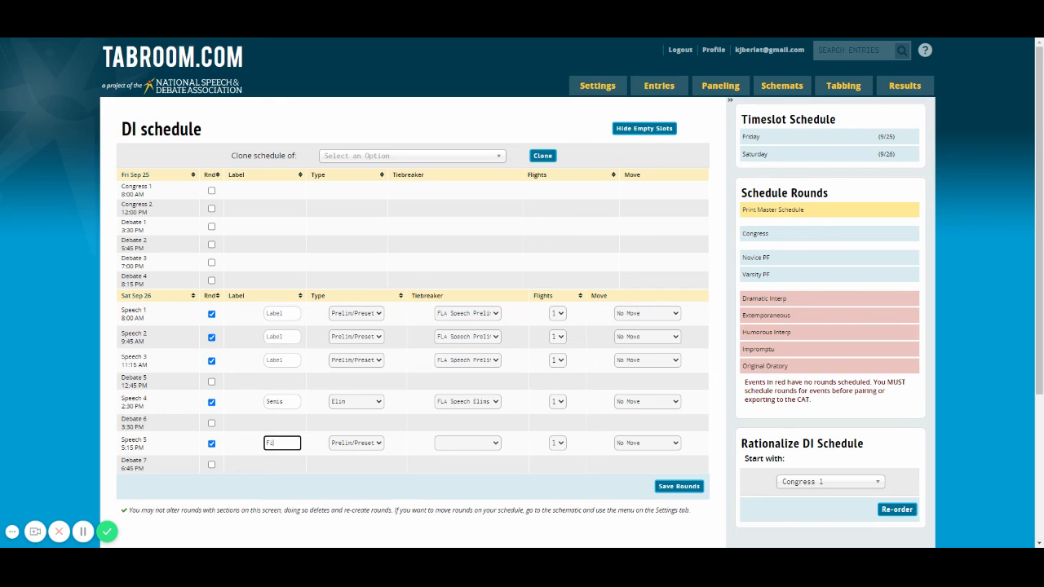
pyautogui.click(358, 451)
pyautogui.click(355, 458)
pyautogui.click(464, 440)
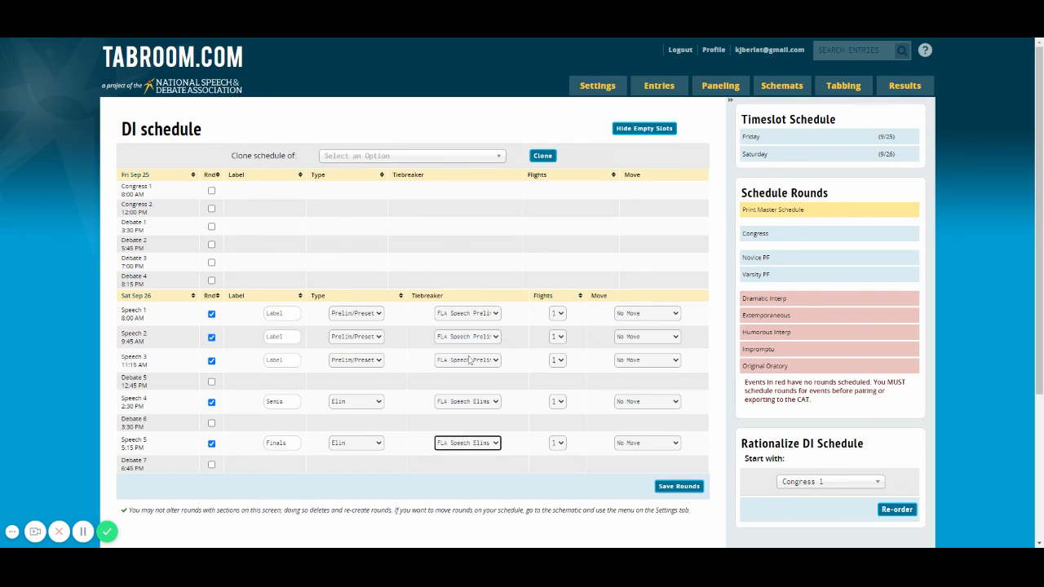
pyautogui.click(367, 456)
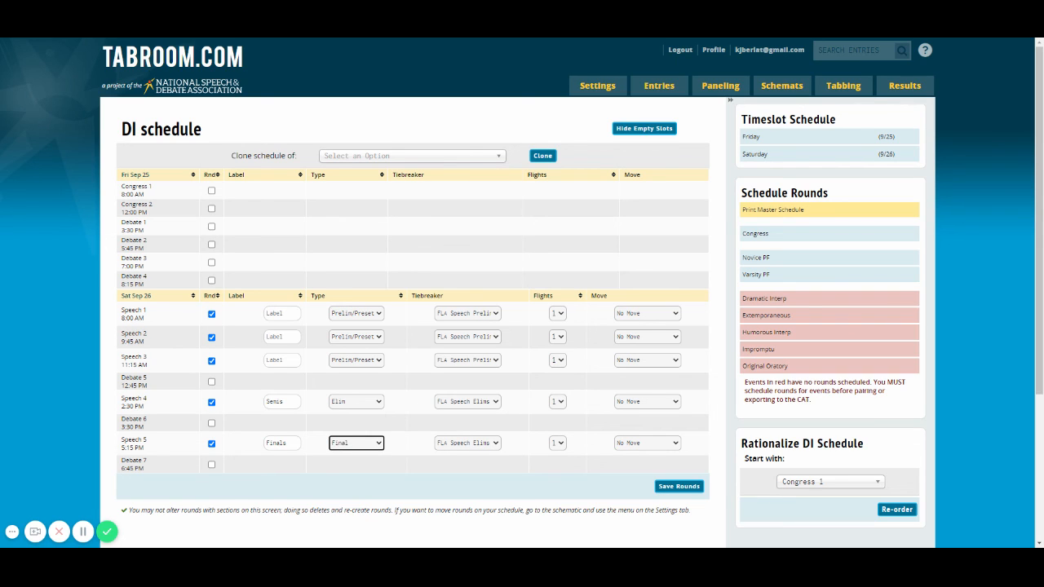
pyautogui.click(675, 487)
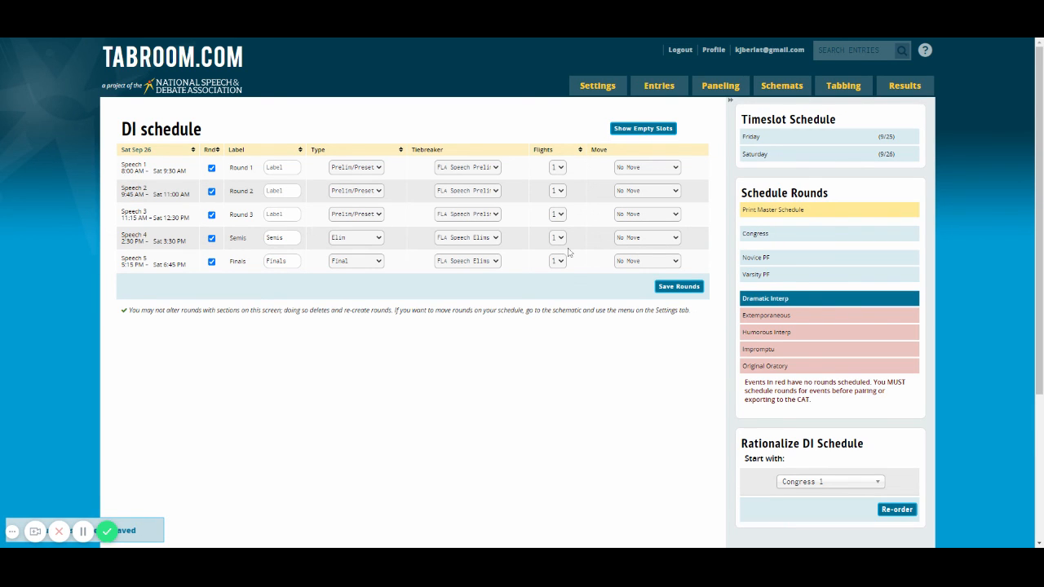
# Open the Extemporaneous round schedule and clone the Dramatic Interp schedule into it
pyautogui.click(766, 315)
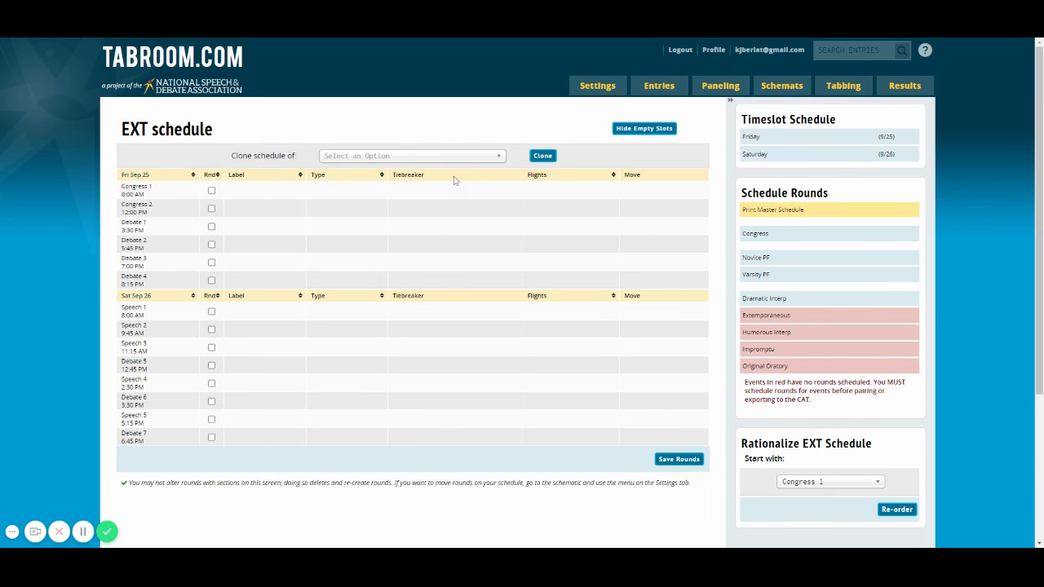
pyautogui.click(456, 157)
pyautogui.click(365, 189)
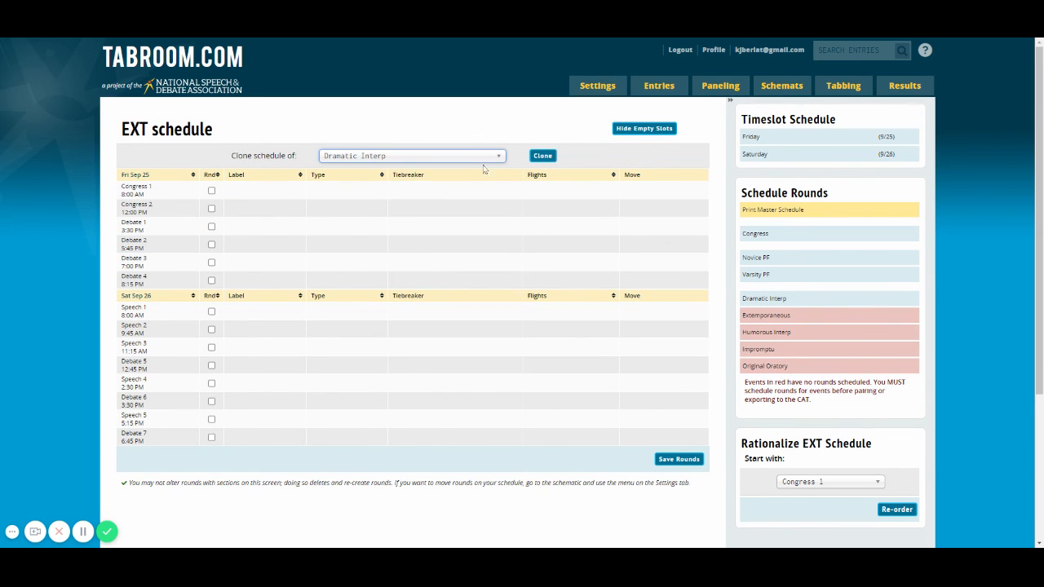
pyautogui.click(544, 157)
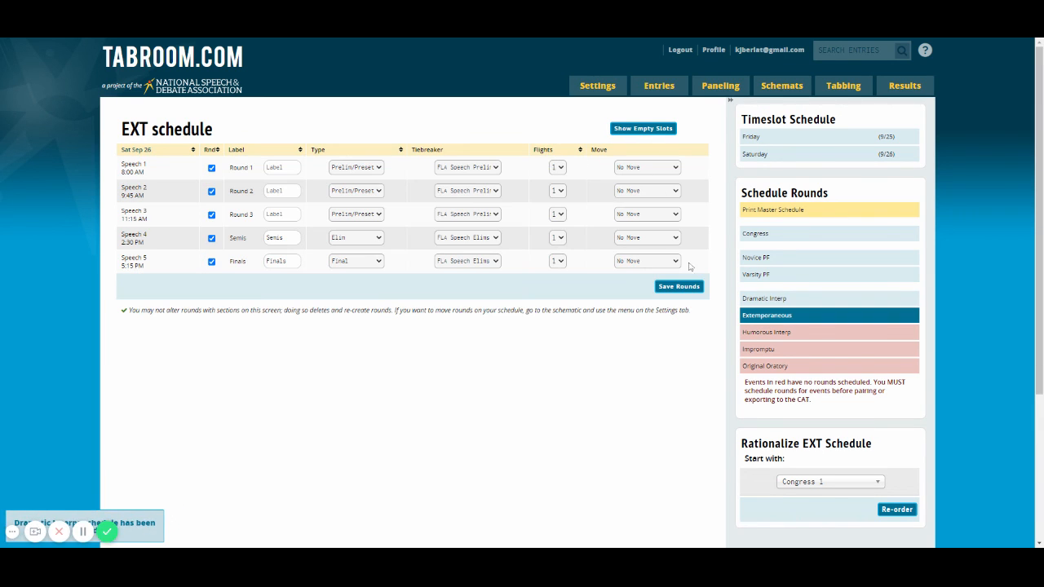
# Clone the Dramatic Interp schedule into the Humorous Interp schedule and save the rounds
pyautogui.click(764, 332)
pyautogui.click(450, 156)
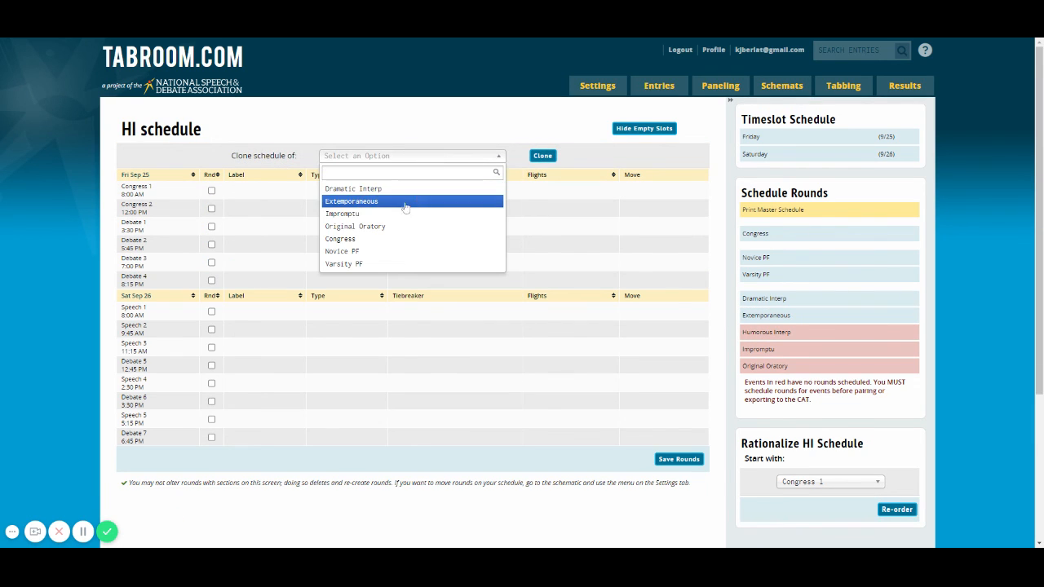
pyautogui.click(373, 192)
pyautogui.click(542, 156)
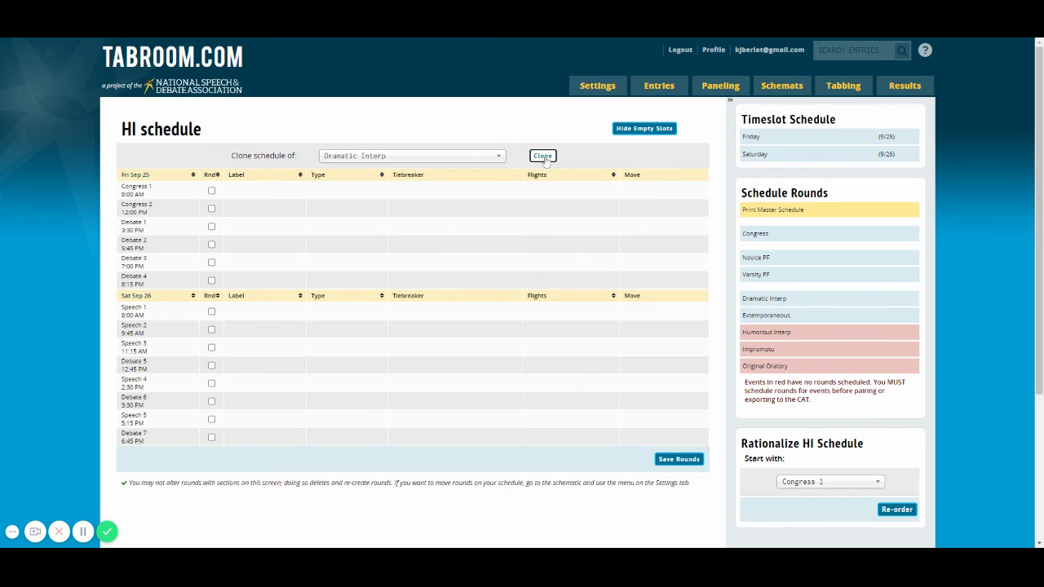
pyautogui.click(674, 286)
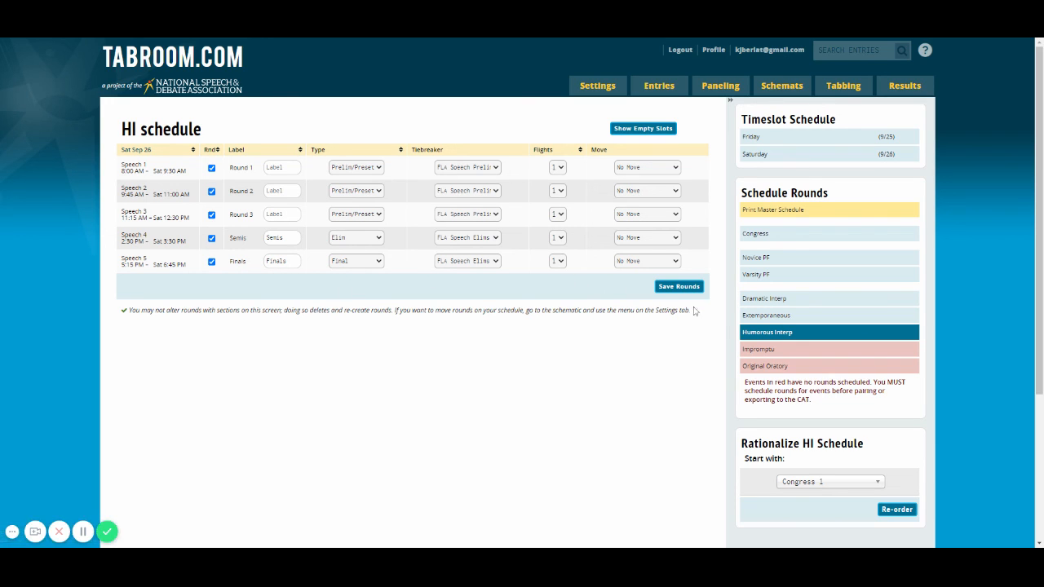
# Clone the Dramatic Interp schedule into the Impromptu schedule and save the rounds
pyautogui.click(755, 349)
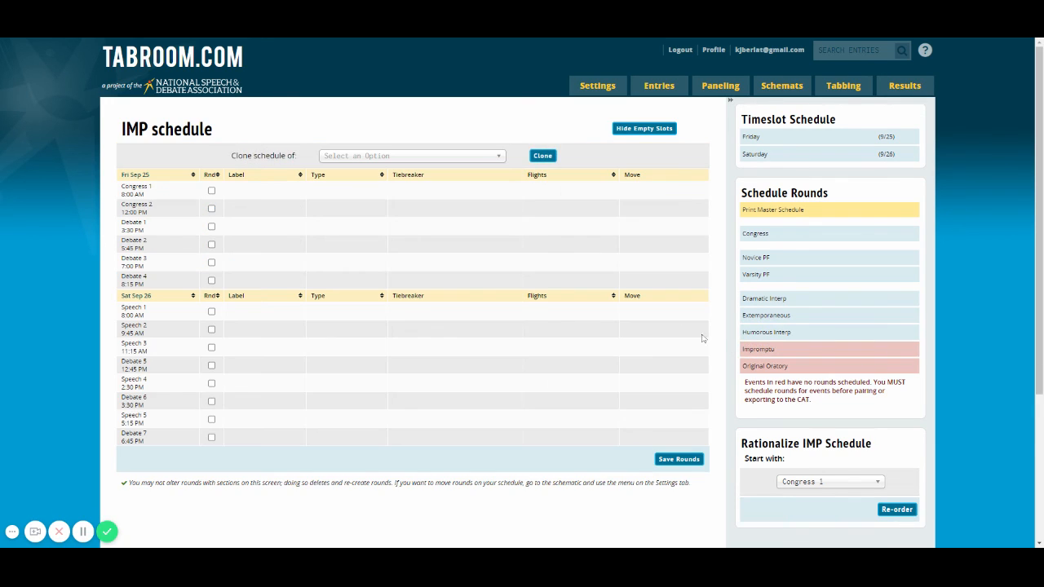
pyautogui.click(485, 159)
pyautogui.click(433, 188)
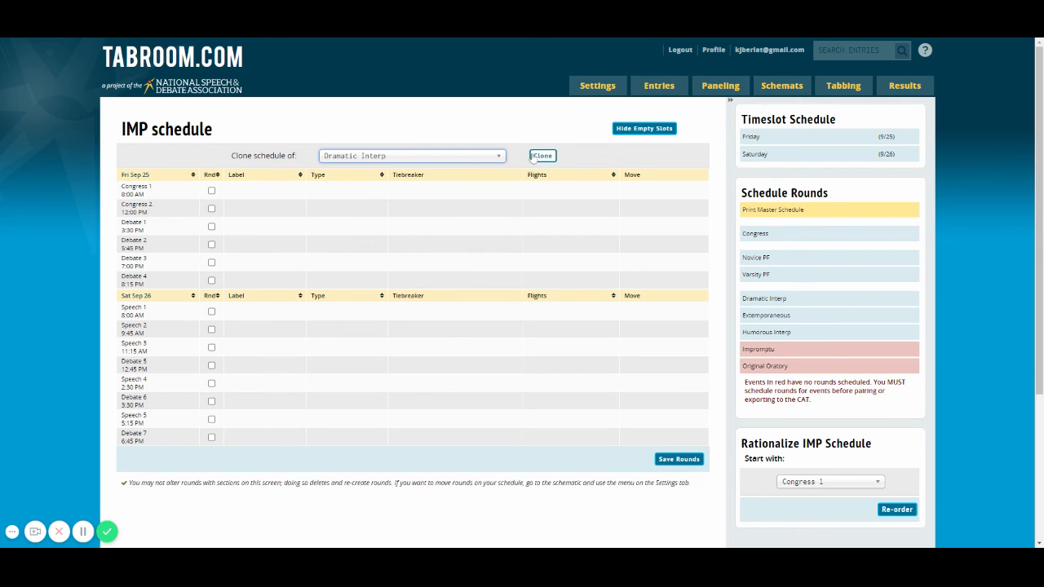
pyautogui.click(542, 155)
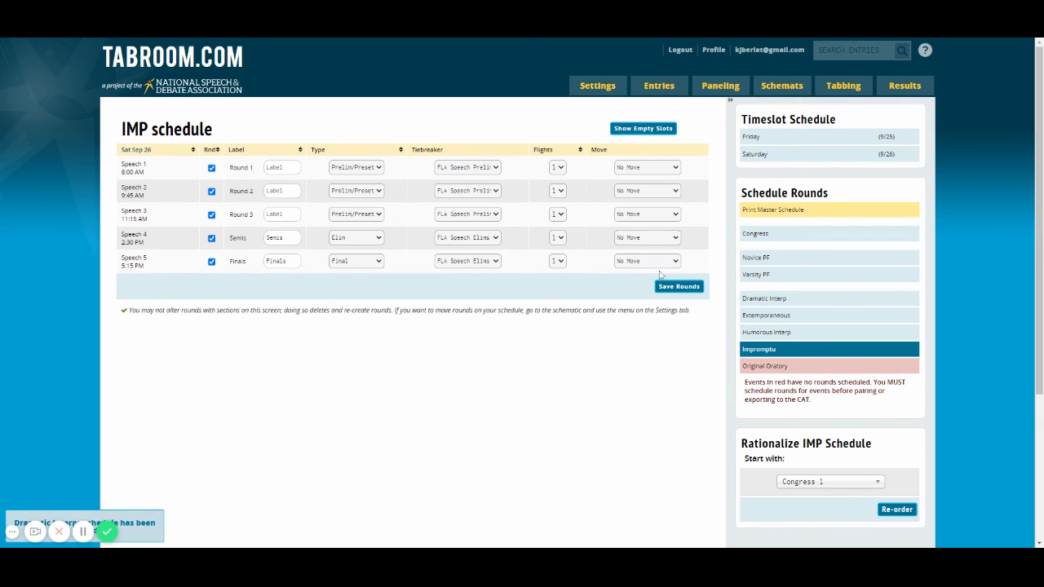
# Clone the Dramatic Interp schedule into the Original Oratory schedule and save the rounds
pyautogui.click(762, 366)
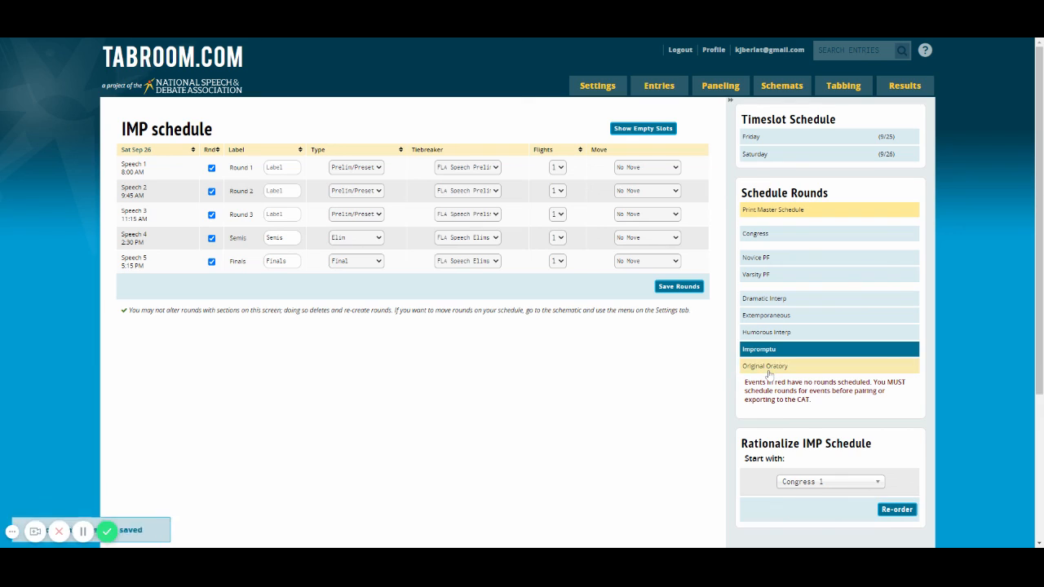
pyautogui.click(471, 156)
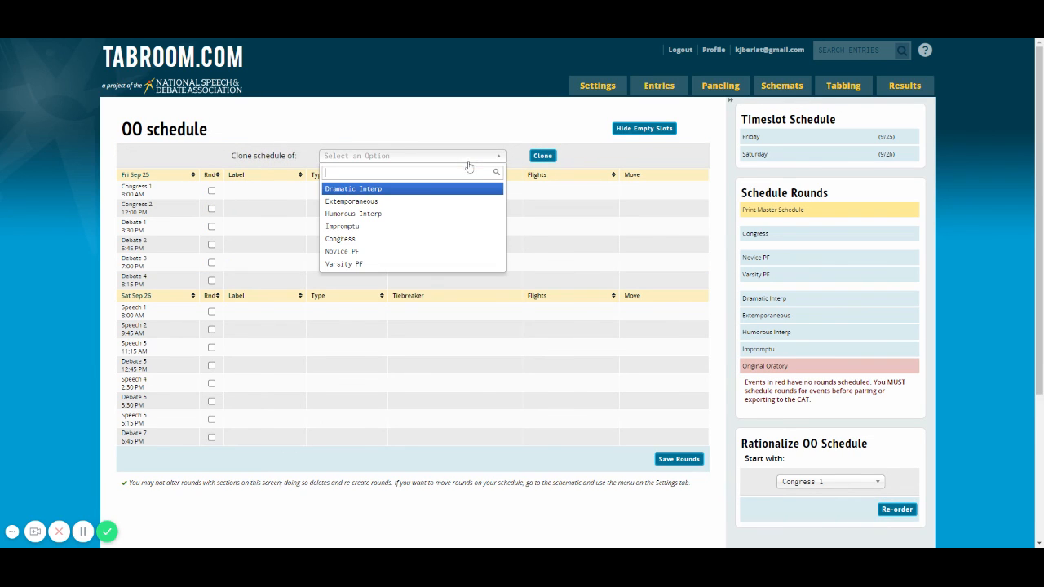
pyautogui.click(400, 188)
pyautogui.click(542, 154)
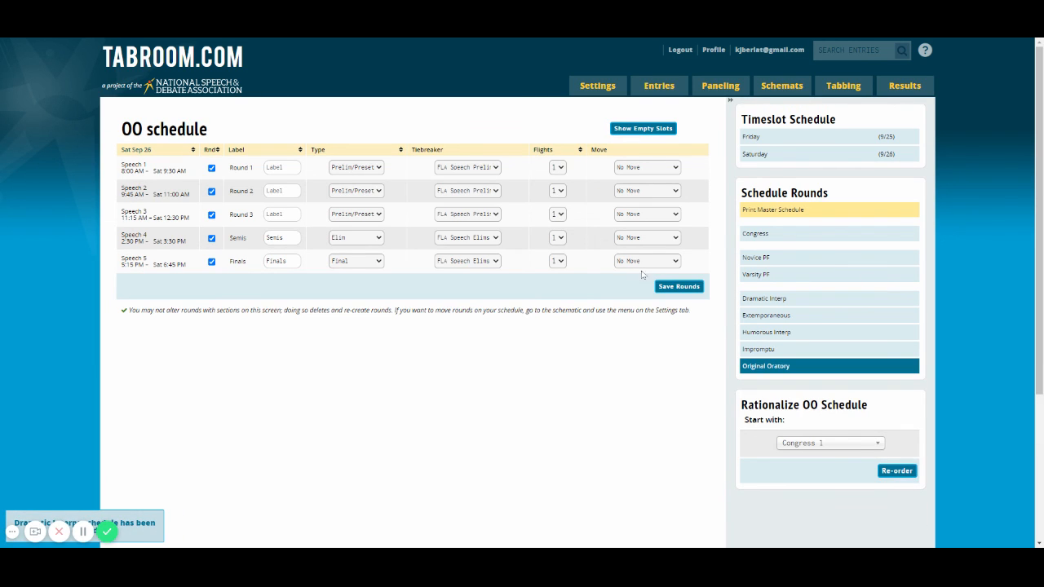
pyautogui.click(679, 287)
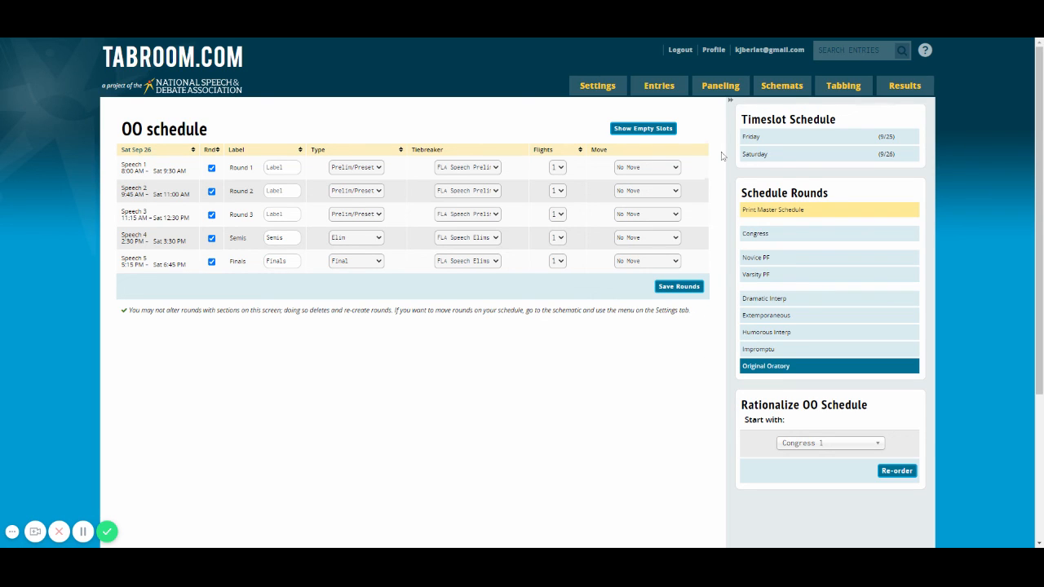
# Bring up the list of tournament settings pages
pyautogui.moveTo(599, 92)
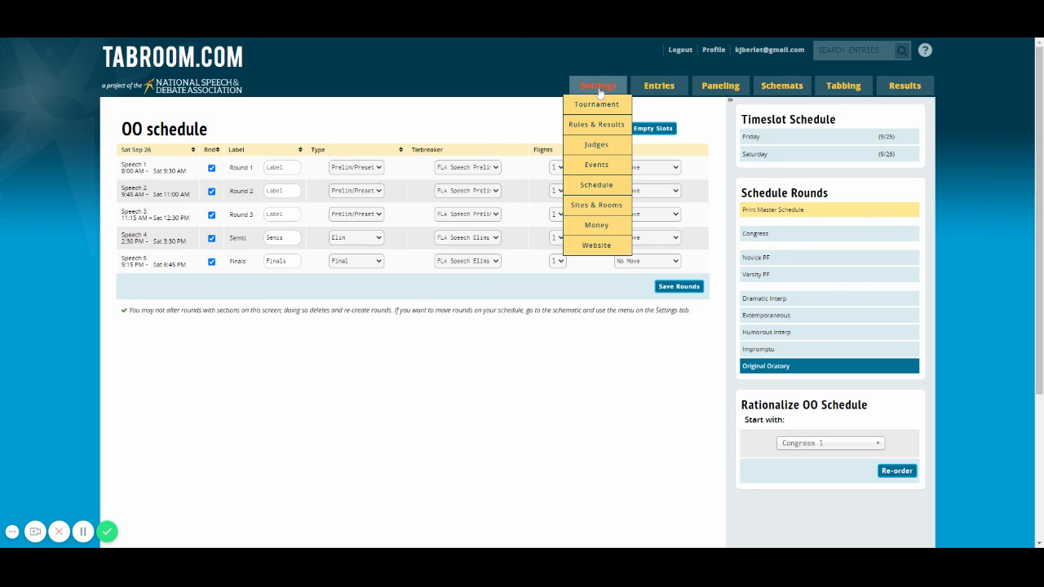